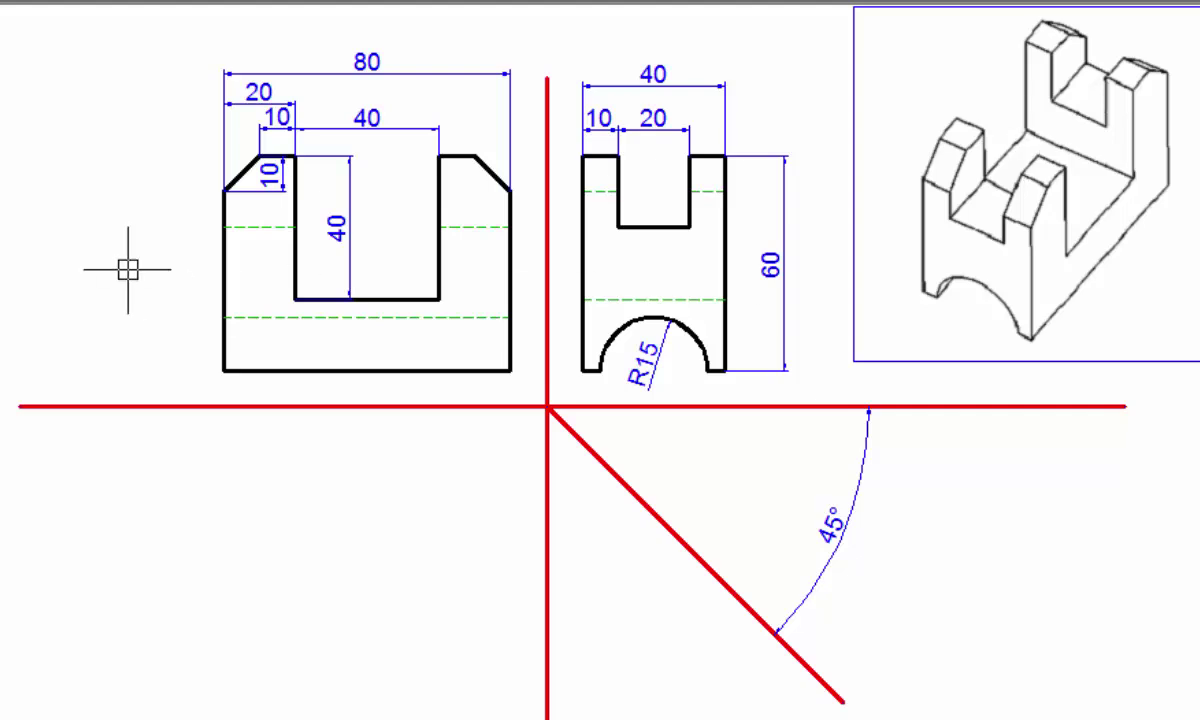
# Draw a vertical projection line down from the front view's bottom-left corner with Ortho on.
pyautogui.click(223, 371)
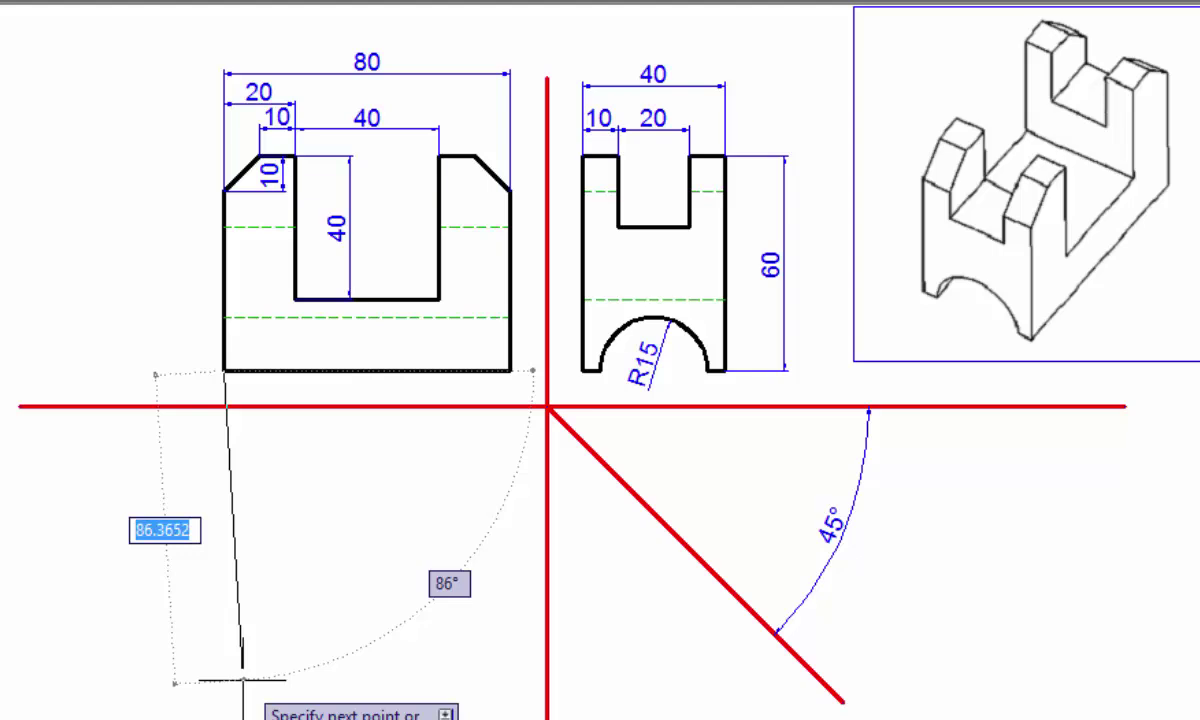
pyautogui.press('F8')
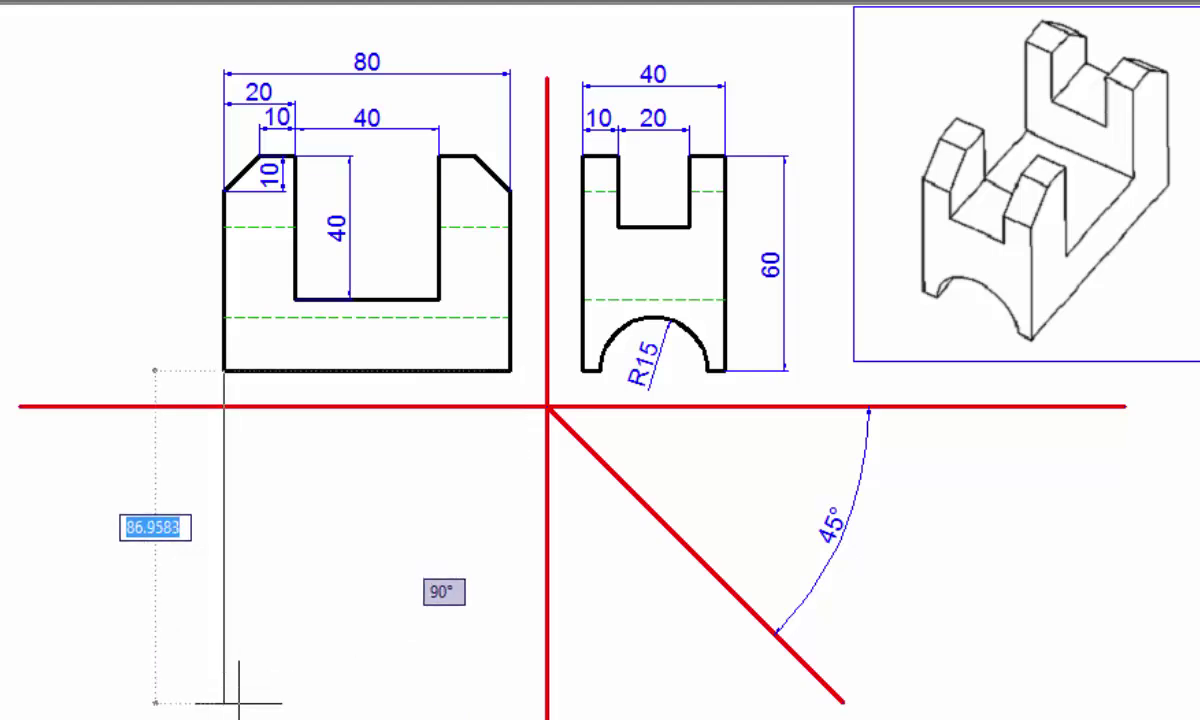
pyautogui.rightClick(286, 600)
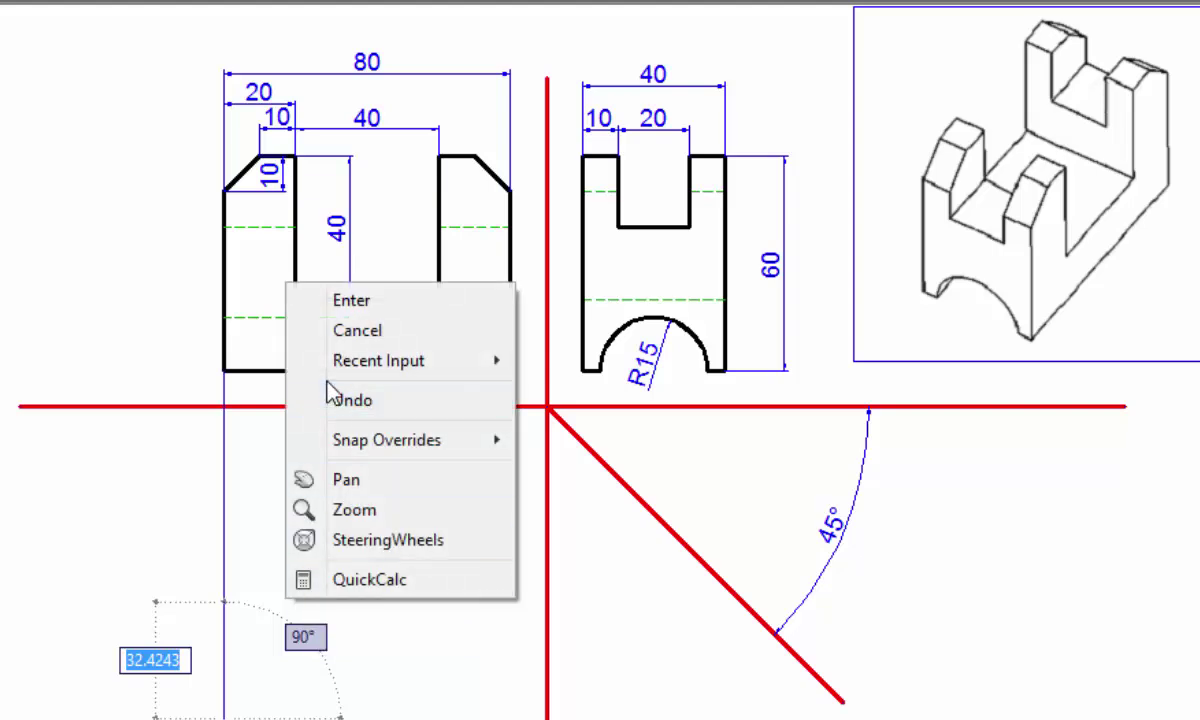
pyautogui.click(350, 300)
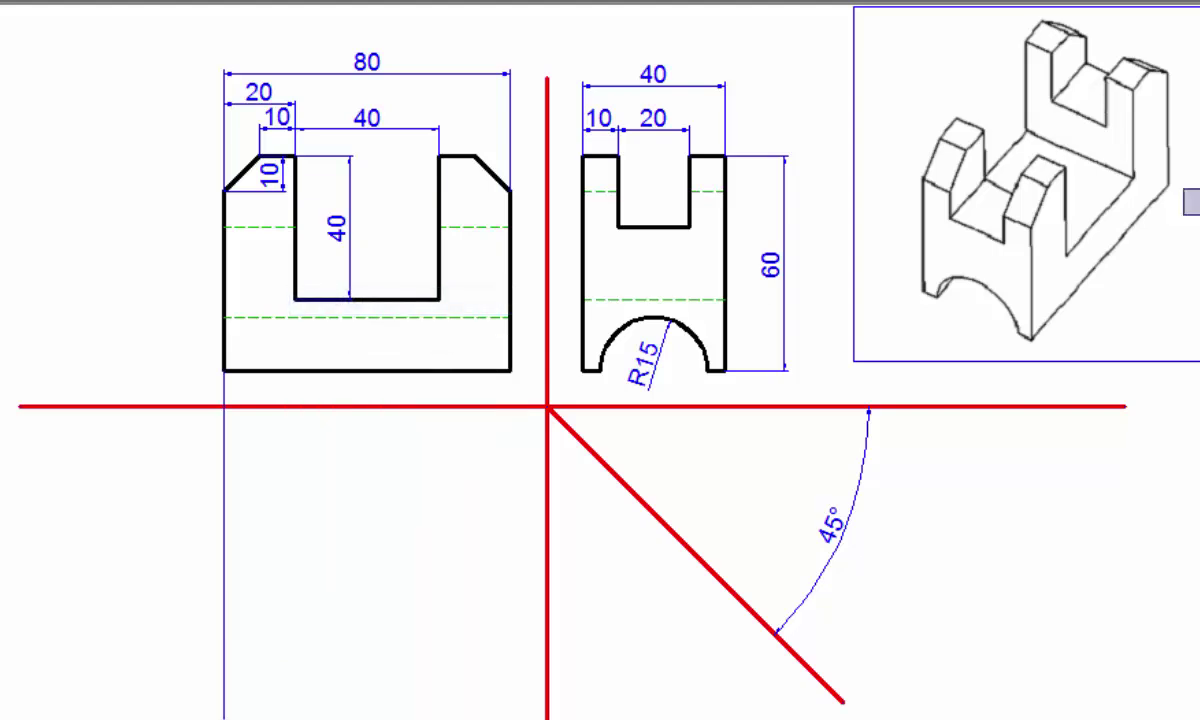
# Copy the projection line to both slot corners, the front view's right edge and the side view's right edge.
pyautogui.click(222, 442)
pyautogui.press('Return')
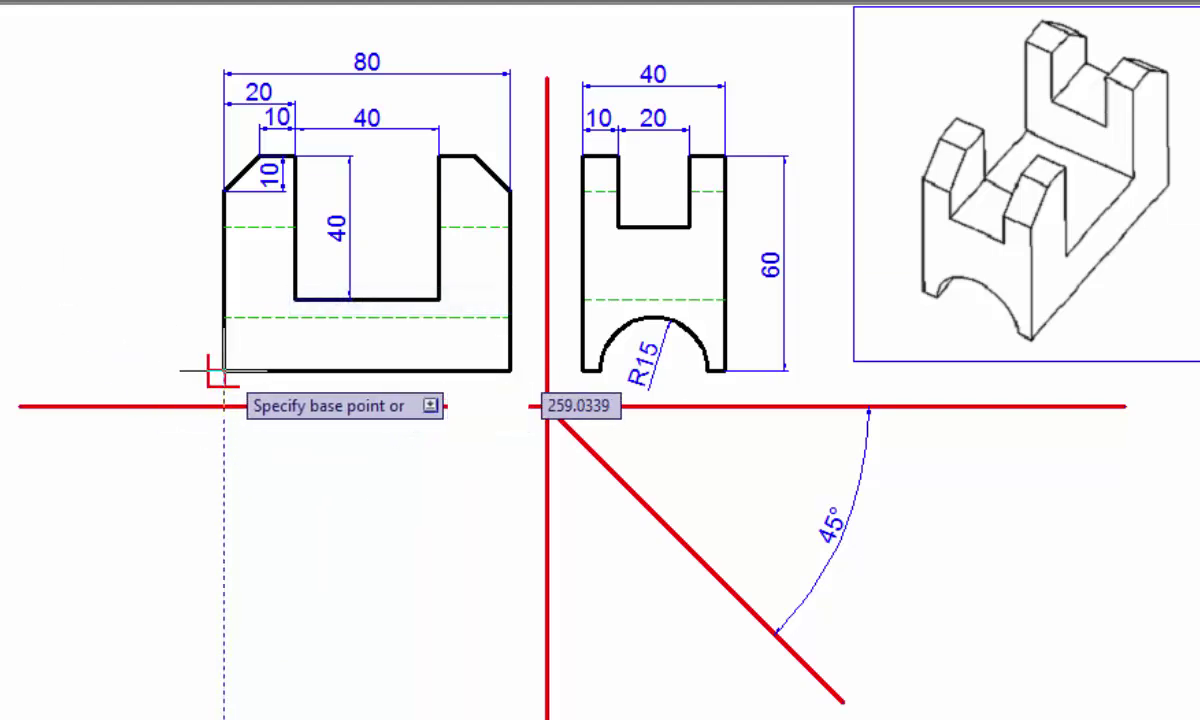
pyautogui.click(224, 371)
pyautogui.click(294, 298)
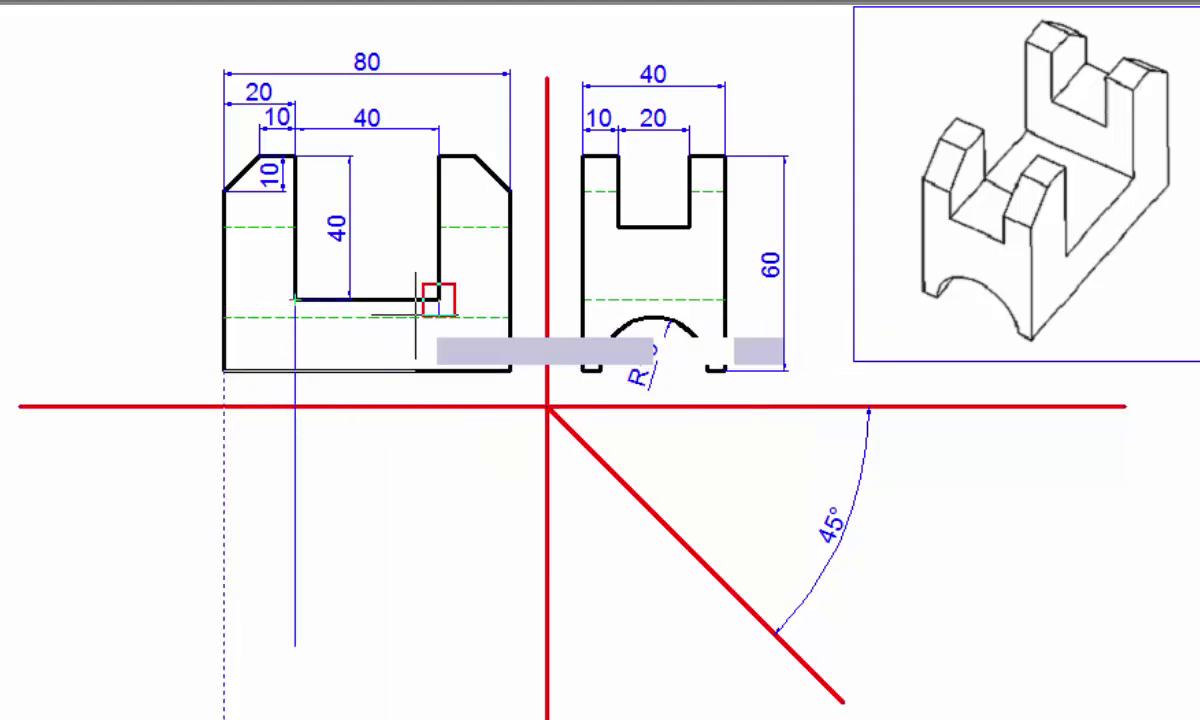
pyautogui.click(438, 298)
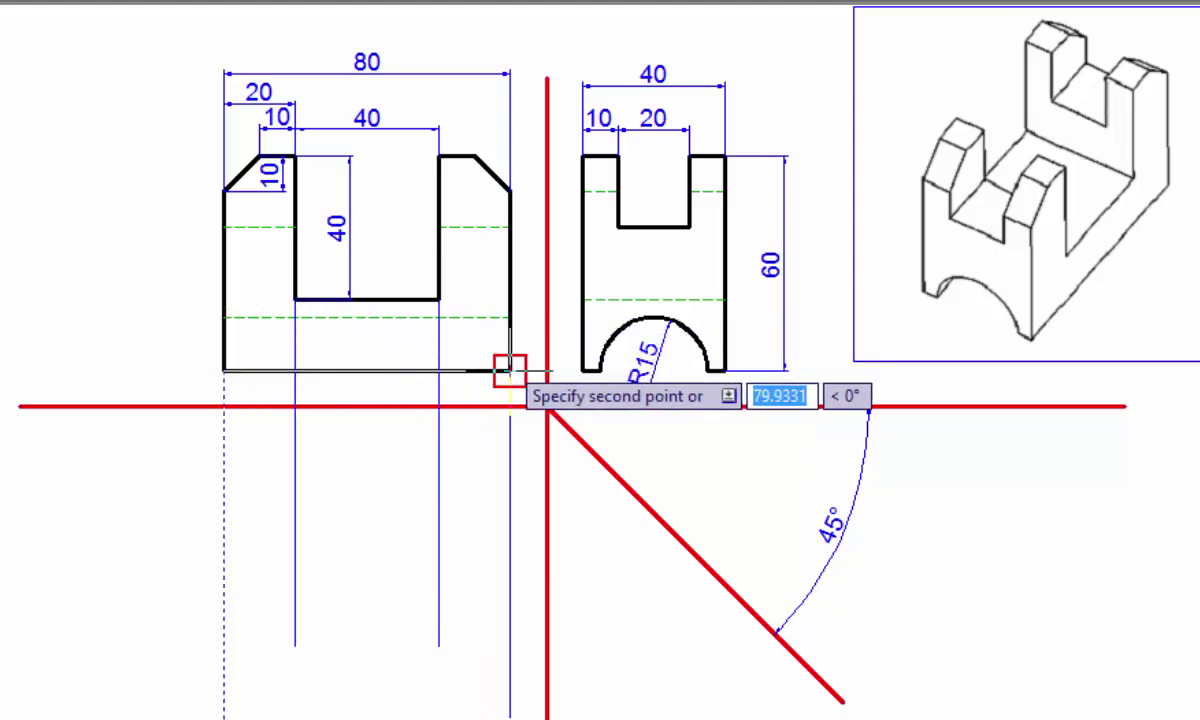
pyautogui.click(510, 370)
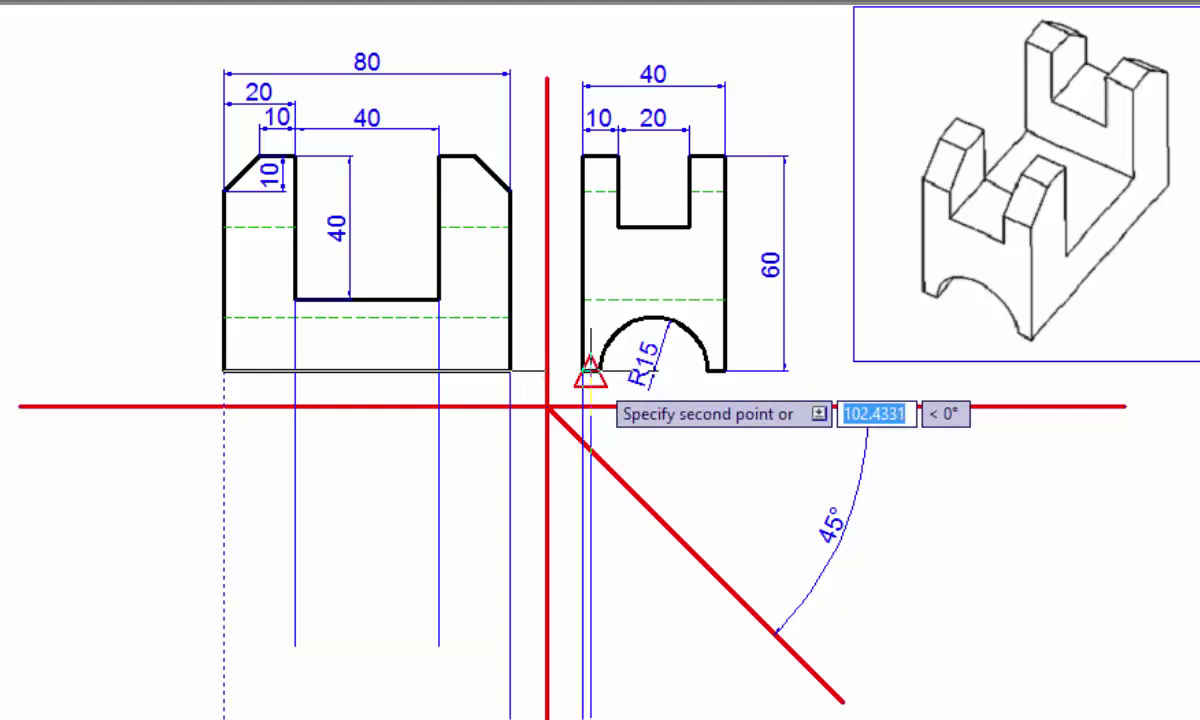
pyautogui.click(725, 370)
pyautogui.press('Escape')
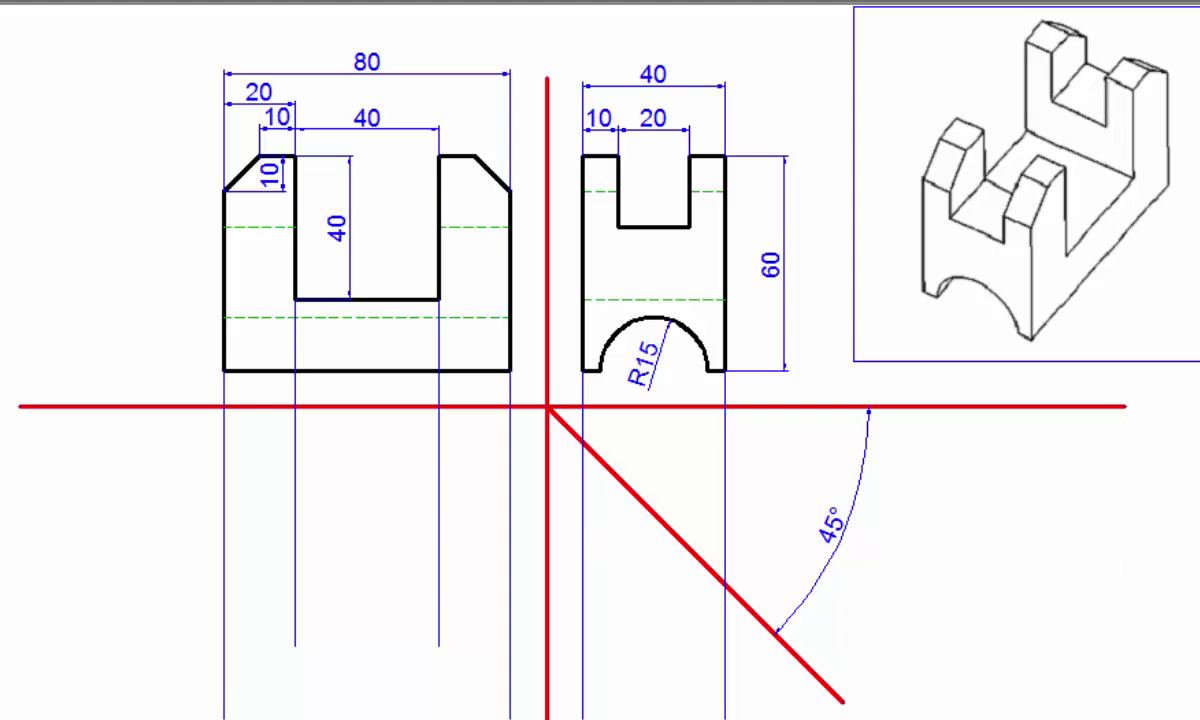
pyautogui.press('l')
pyautogui.press('Return')
# Draw a horizontal projection line leftward from the side-view edge's crossing on the 45° diagonal.
pyautogui.click(725, 584)
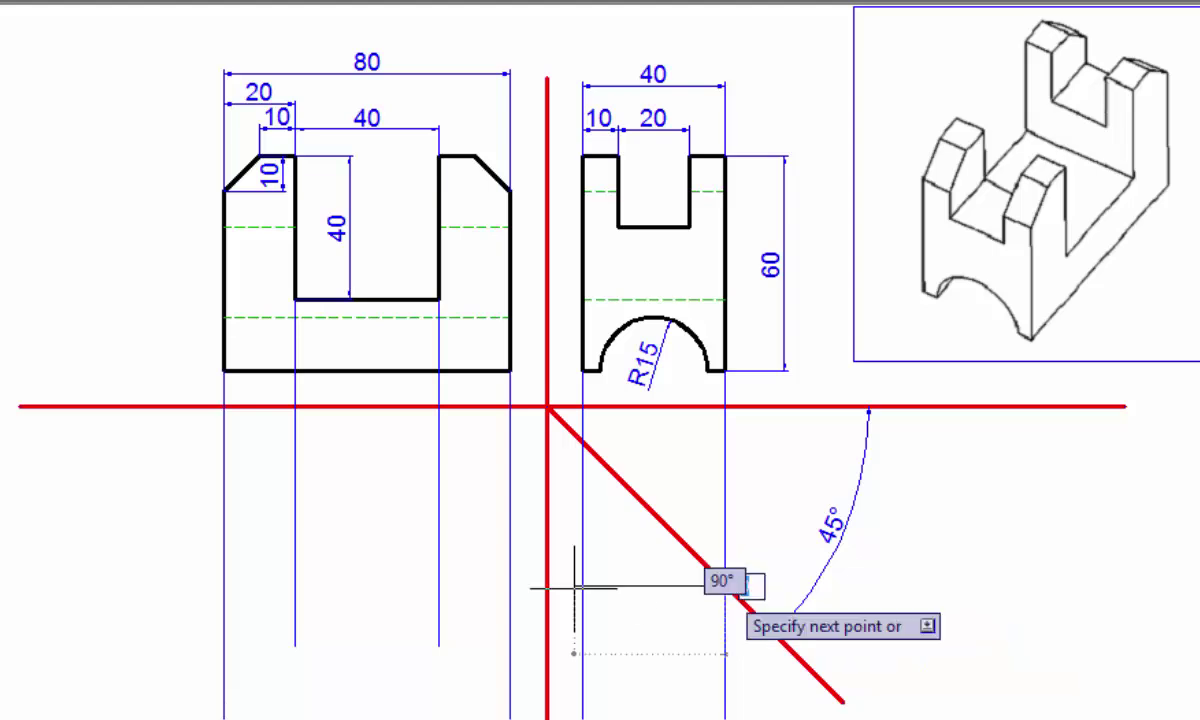
pyautogui.click(97, 571)
pyautogui.rightClick(98, 560)
pyautogui.click(165, 254)
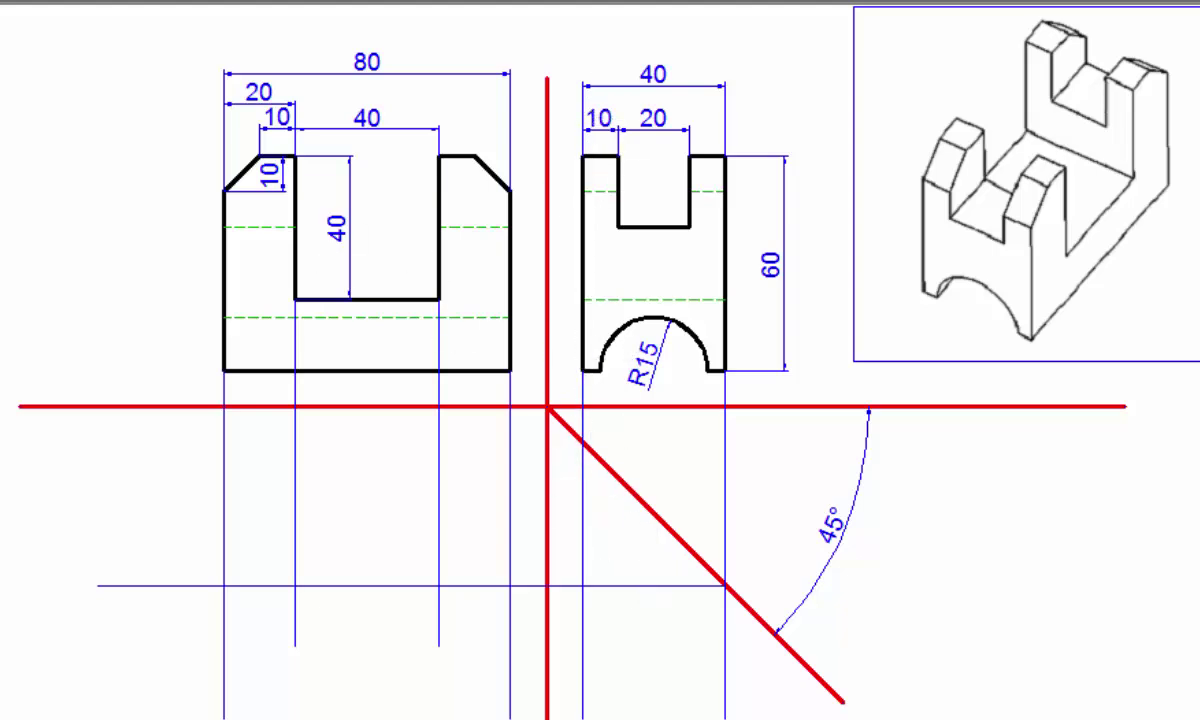
# Copy the horizontal line to the side view's other crossing on the 45° diagonal.
pyautogui.write('co')
pyautogui.press('Return')
pyautogui.click(659, 587)
pyautogui.press('Return')
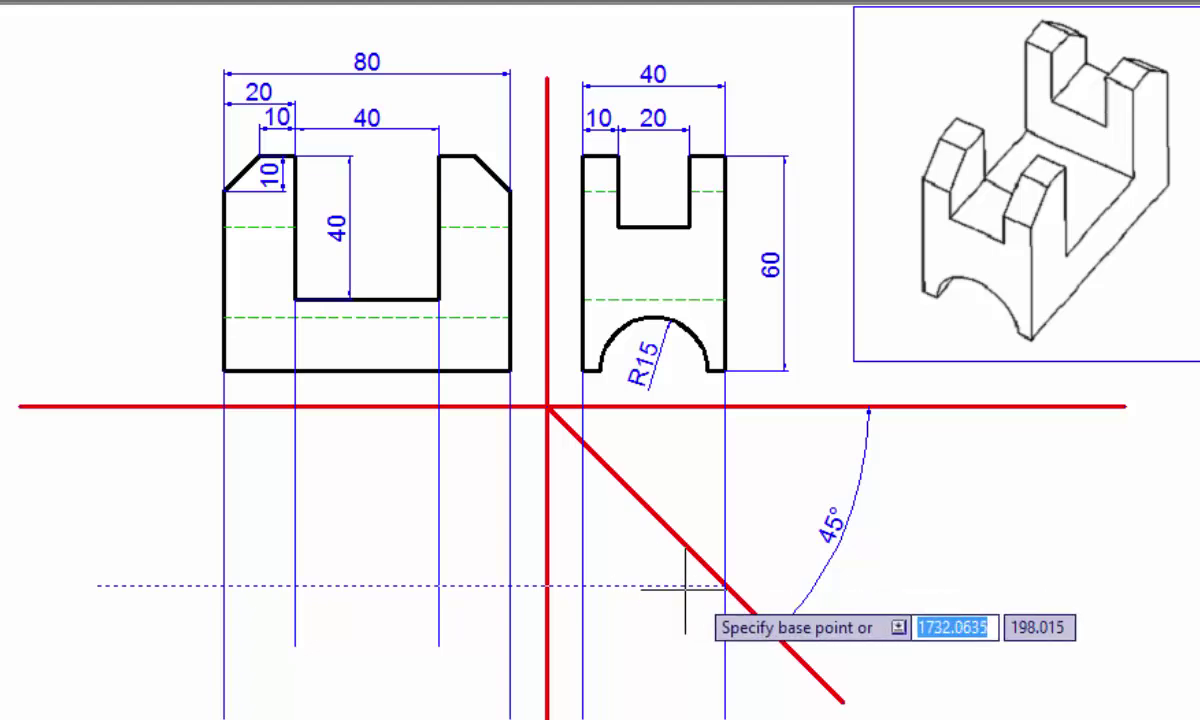
pyautogui.click(725, 585)
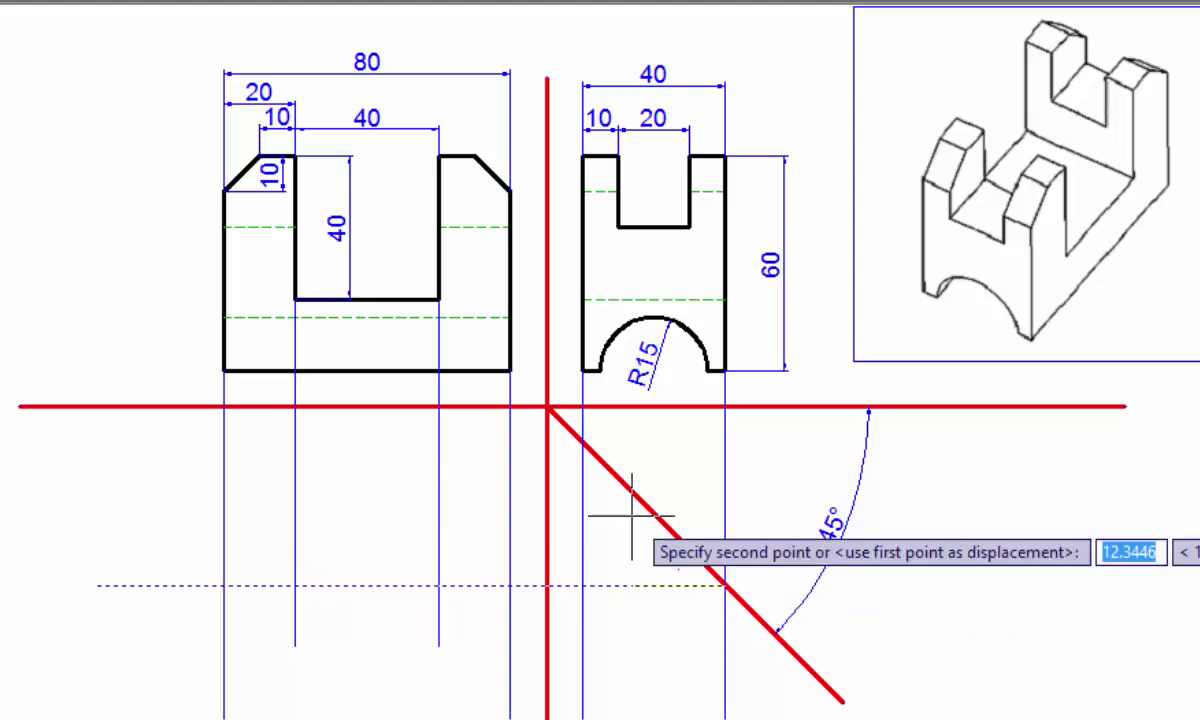
pyautogui.click(582, 441)
pyautogui.press('Return')
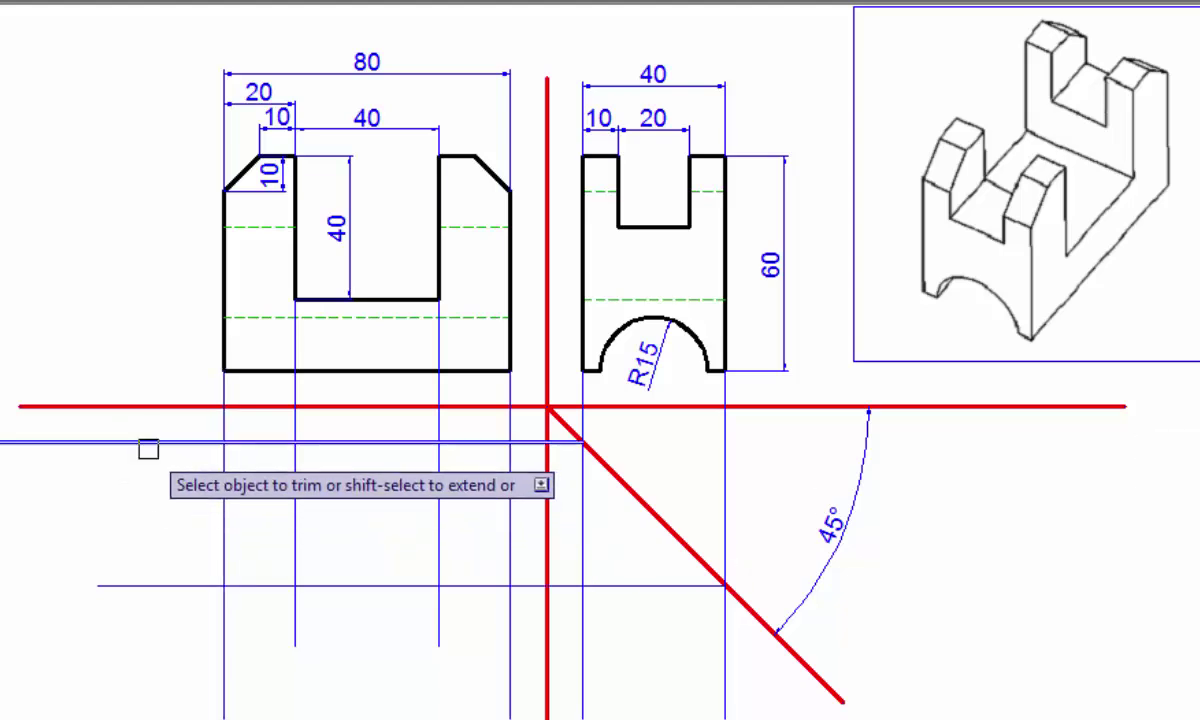
# Trim the projection line overhangs, leaving the top-view rectangle split by two slot lines.
pyautogui.click(162, 588)
pyautogui.click(218, 630)
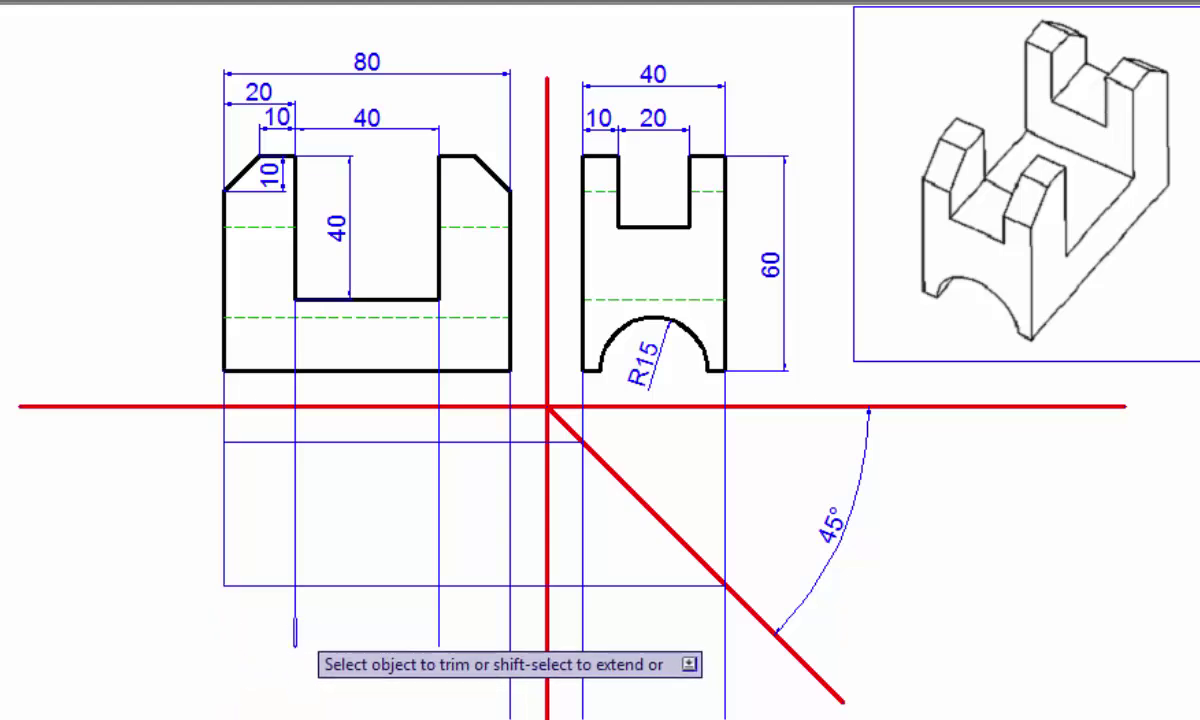
pyautogui.click(296, 621)
pyautogui.click(434, 636)
pyautogui.click(509, 643)
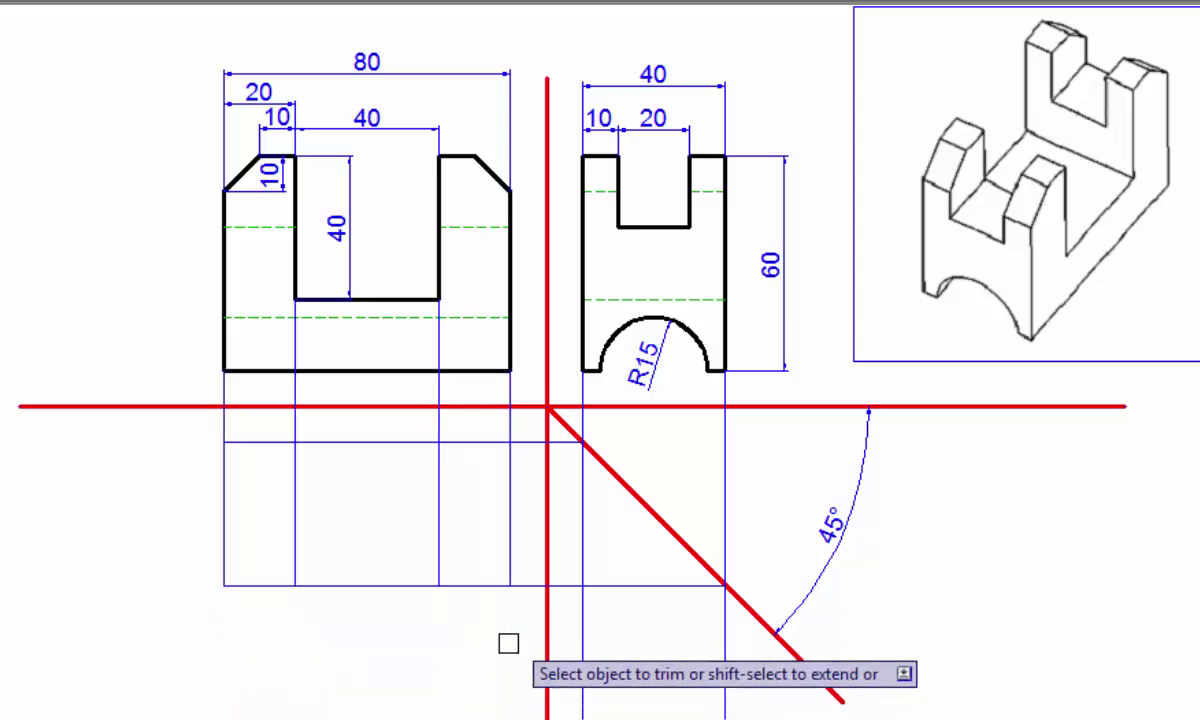
pyautogui.click(523, 585)
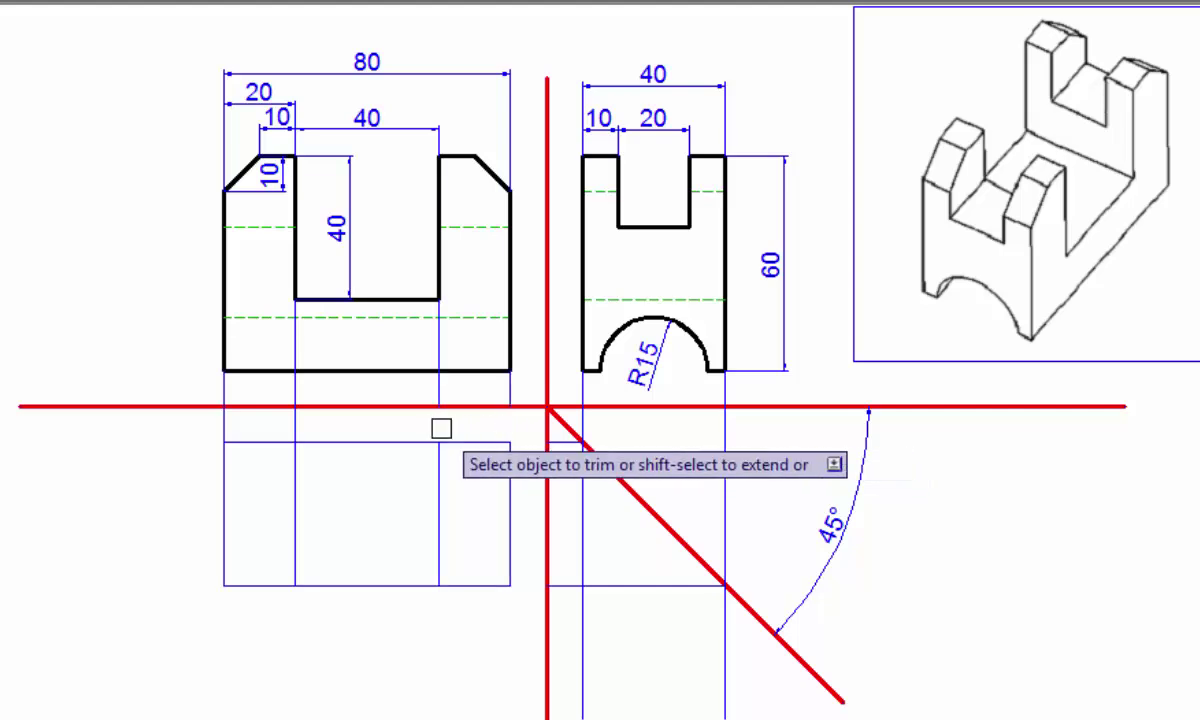
pyautogui.rightClick(72, 493)
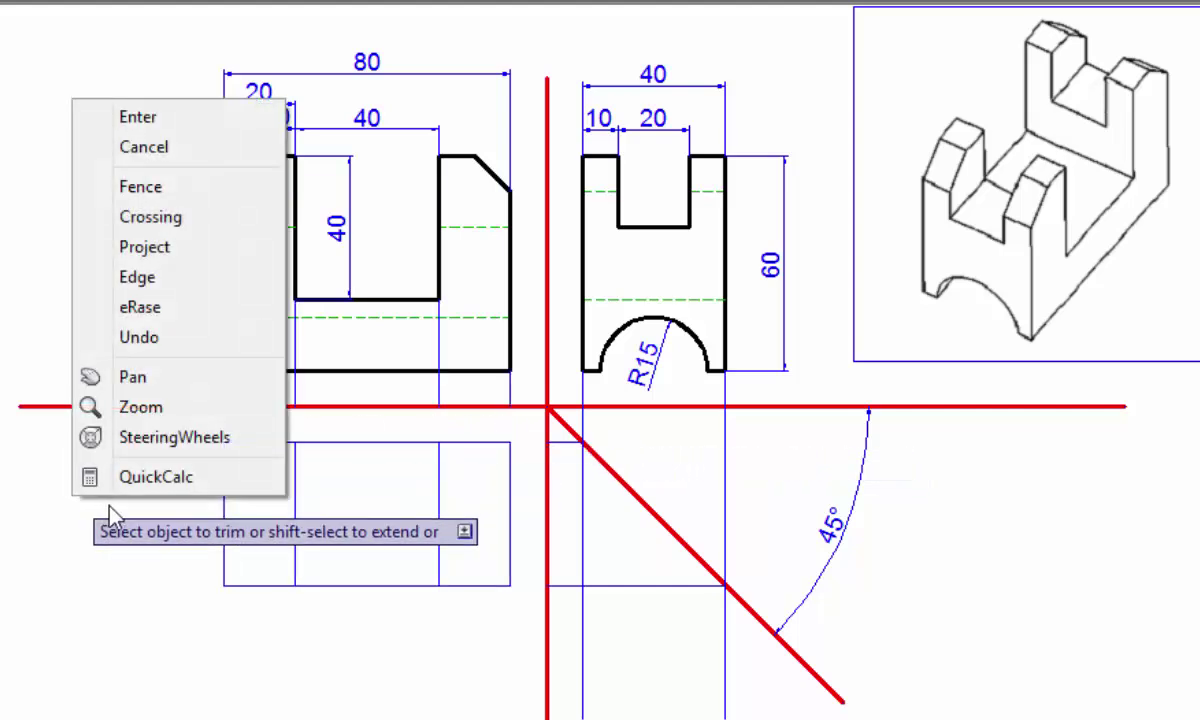
pyautogui.click(140, 117)
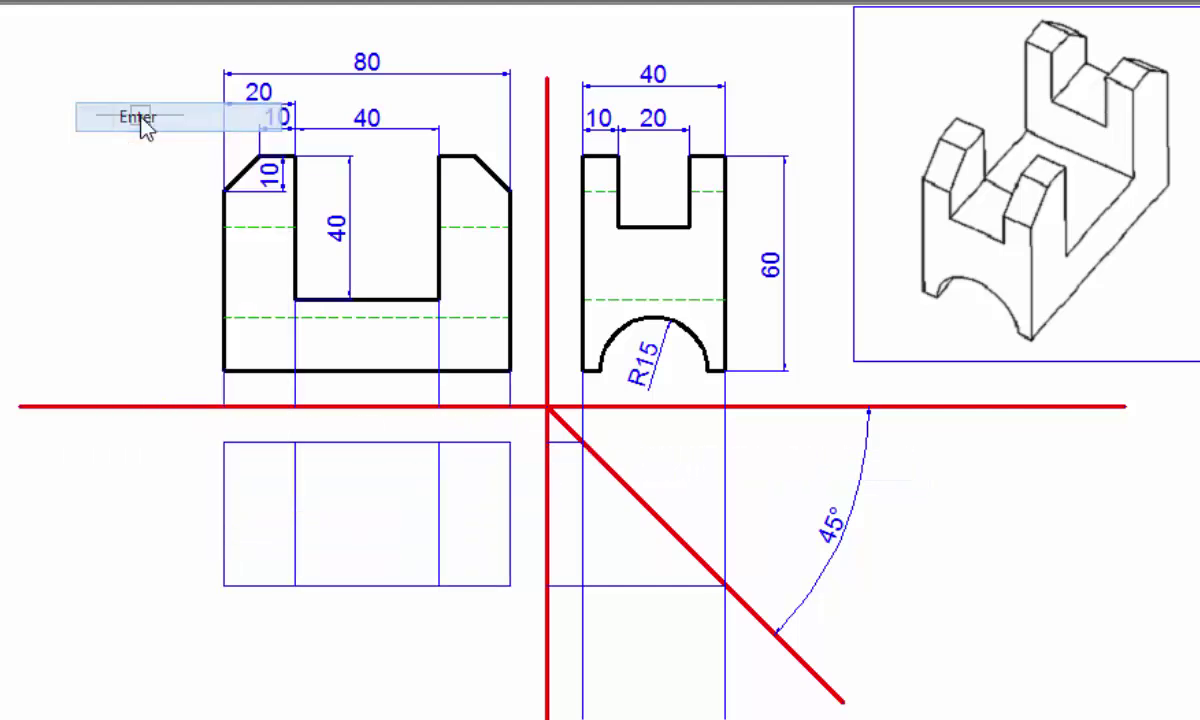
# Match the thick chamfer line's style onto the top view's left, bottom and right edges.
pyautogui.click(490, 172)
pyautogui.write('ma')
pyautogui.press('Return')
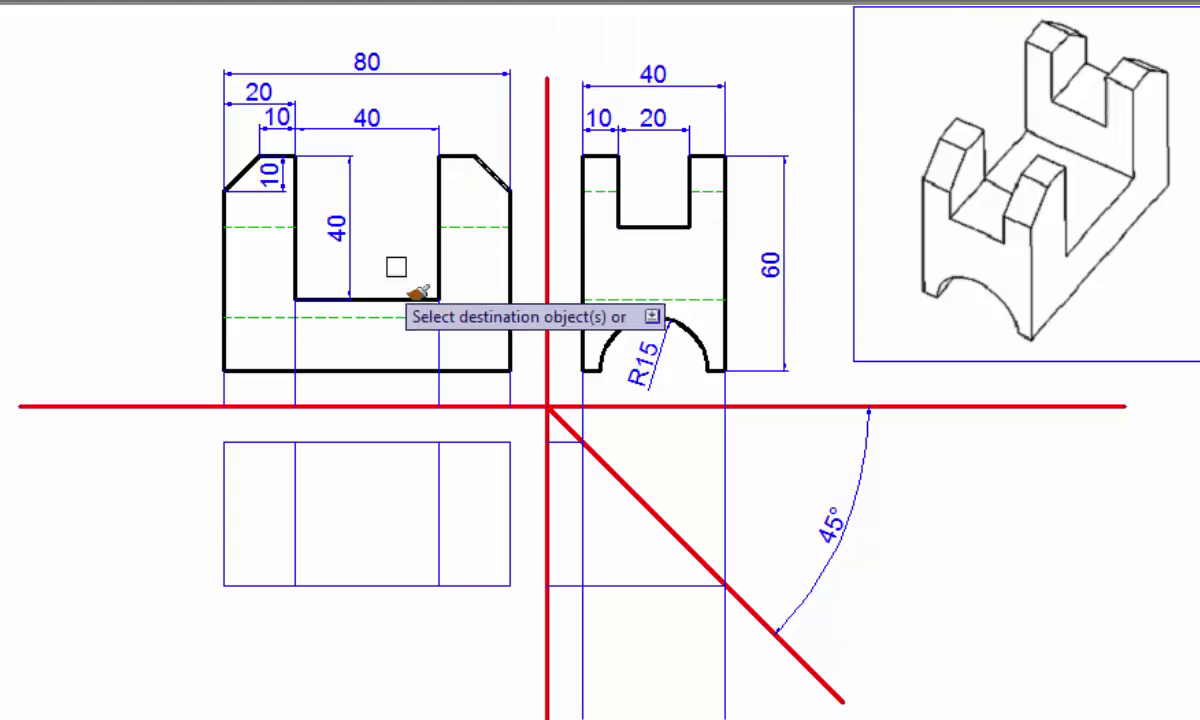
pyautogui.click(223, 540)
pyautogui.click(488, 585)
pyautogui.click(510, 535)
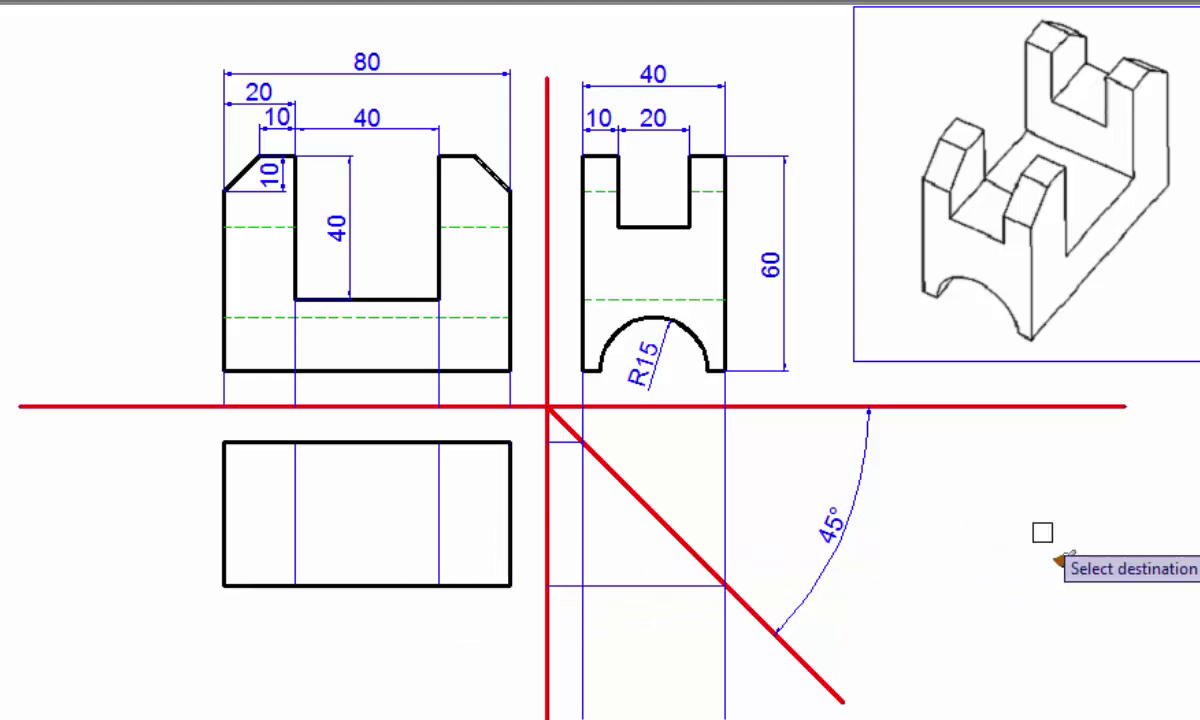
pyautogui.rightClick(1042, 533)
pyautogui.click(1108, 550)
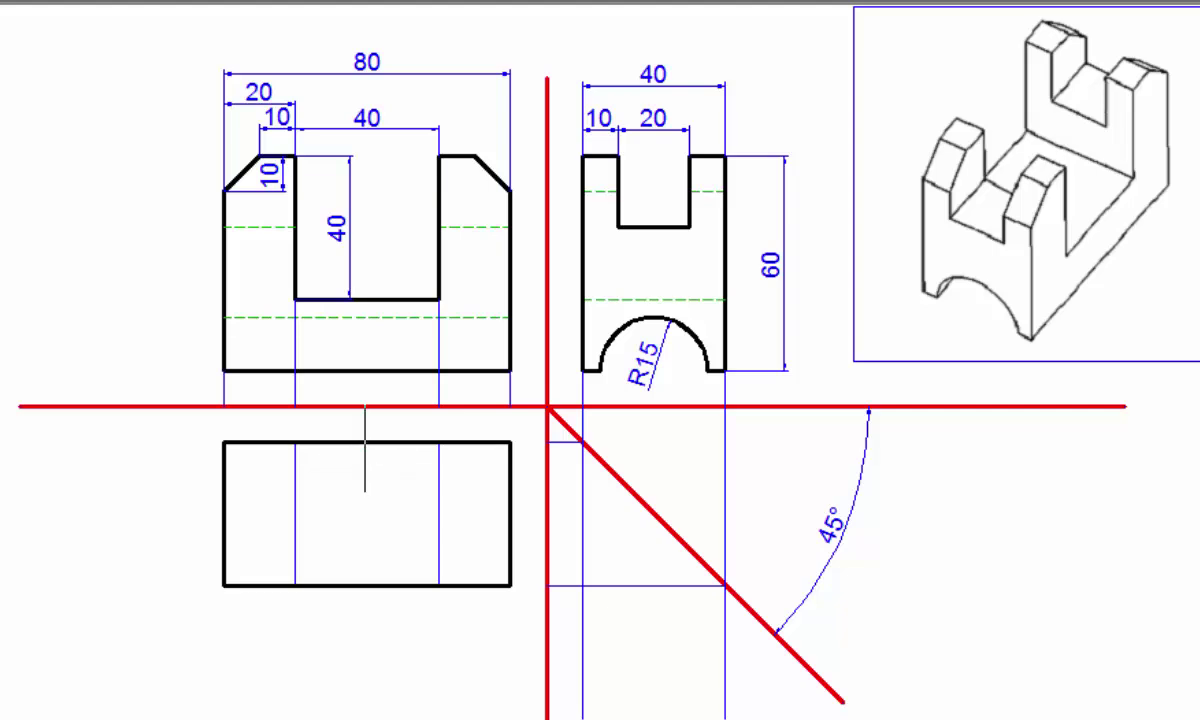
# Match the thick top edge's style onto both top-view slot lines.
pyautogui.click(365, 441)
pyautogui.write('ma')
pyautogui.press('Return')
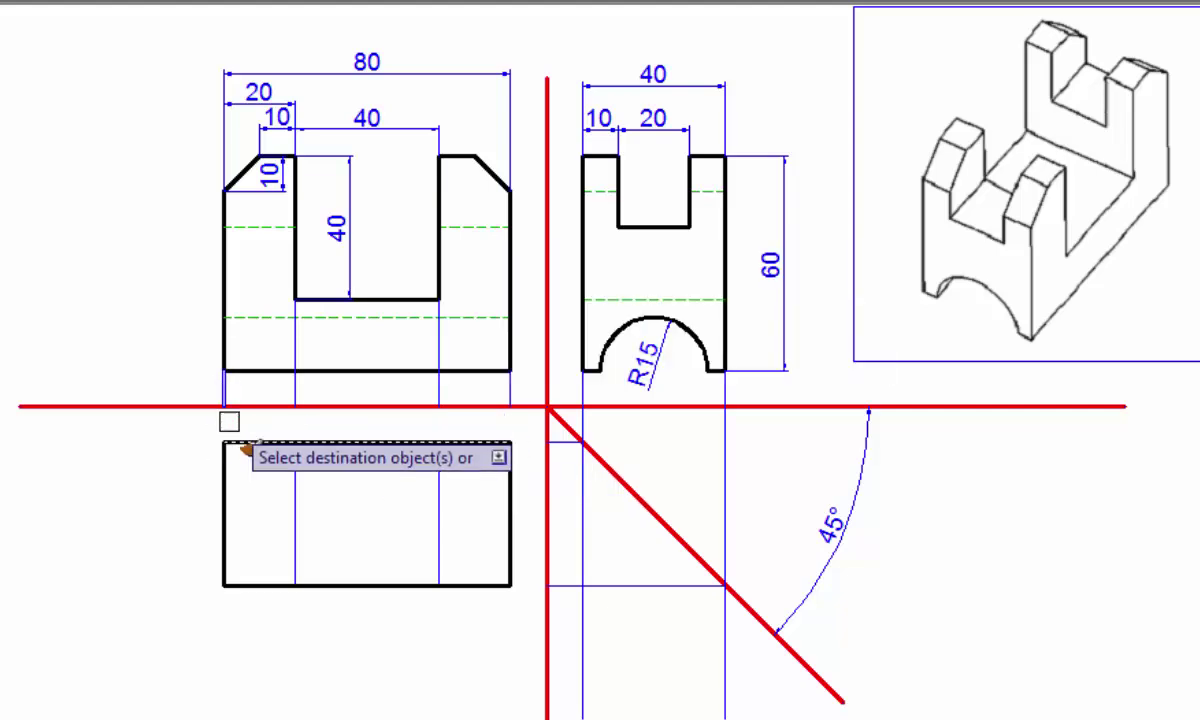
pyautogui.click(295, 480)
pyautogui.click(439, 495)
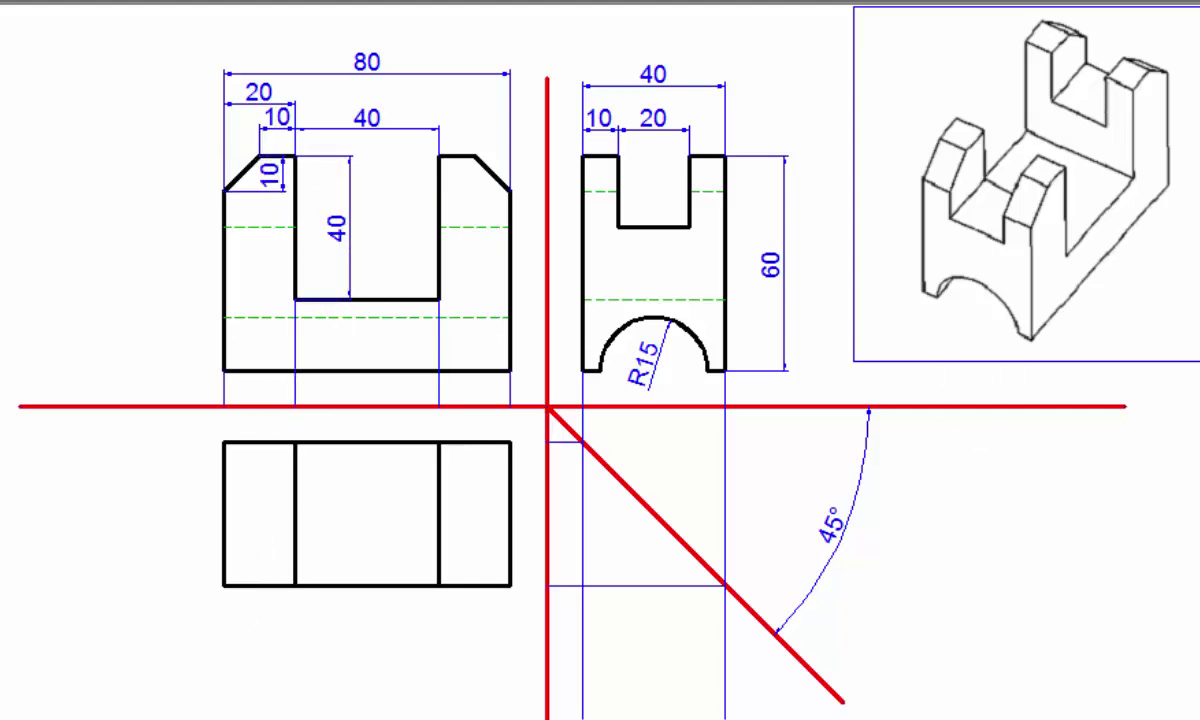
# Draw a vertical projection line from the left chamfer's inner corner down past the top view.
pyautogui.write('l')
pyautogui.press('Return')
pyautogui.click(260, 157)
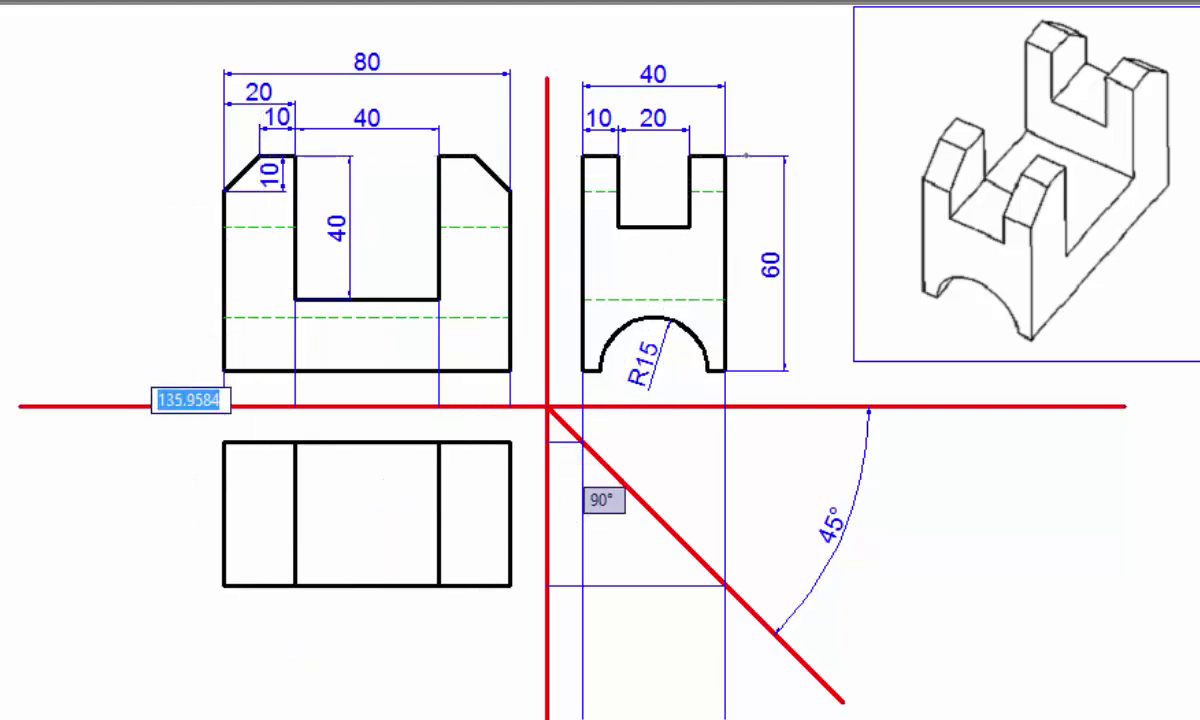
pyautogui.click(260, 643)
pyautogui.rightClick(262, 640)
pyautogui.click(362, 348)
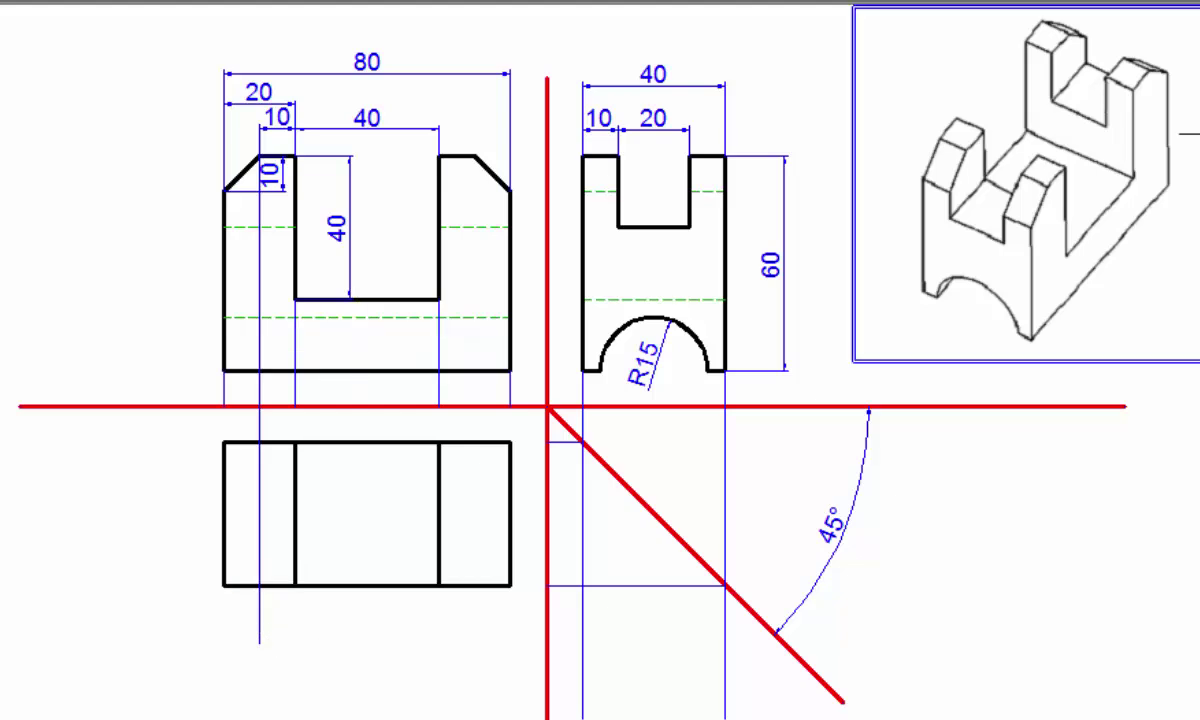
# Copy the chamfer projection line across to the right chamfer's corner.
pyautogui.write('co')
pyautogui.press('Return')
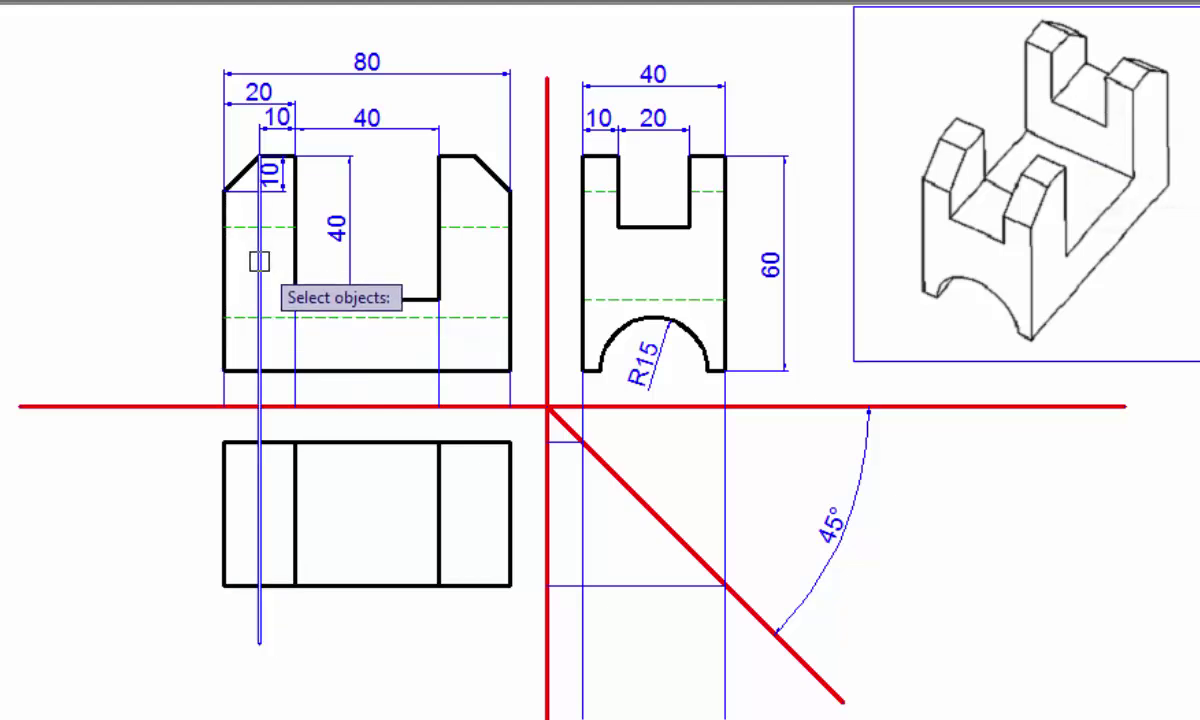
pyautogui.click(260, 260)
pyautogui.press('Return')
pyautogui.click(260, 156)
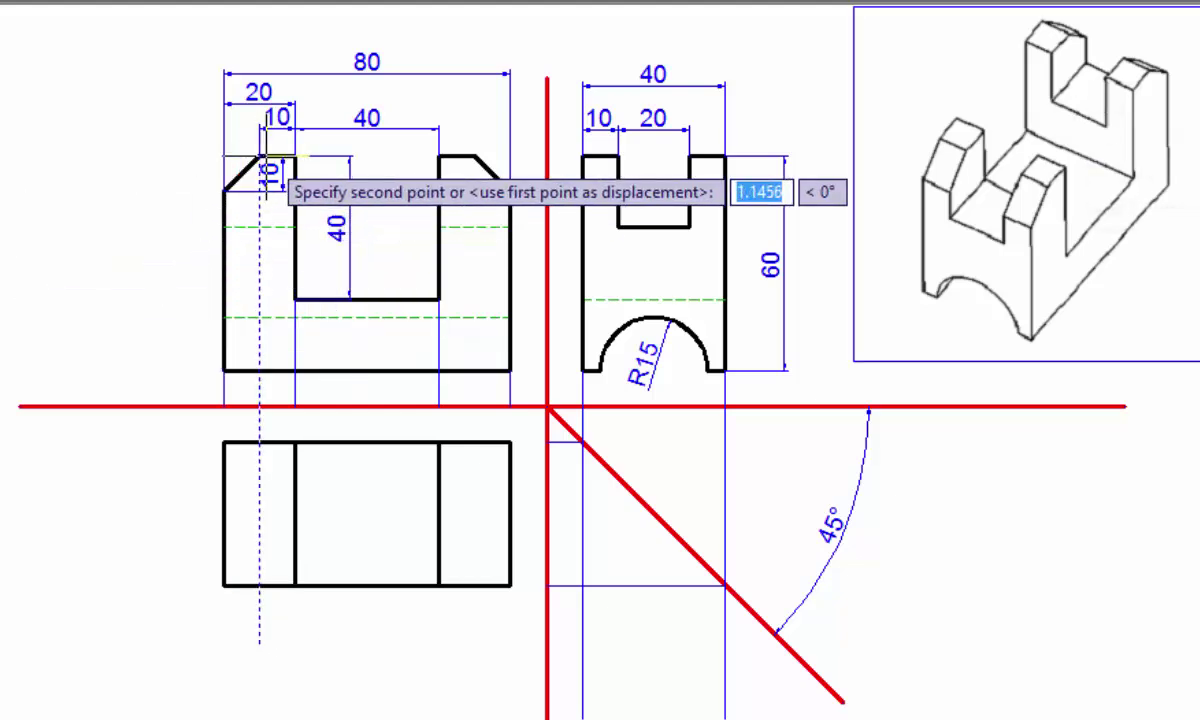
pyautogui.click(475, 156)
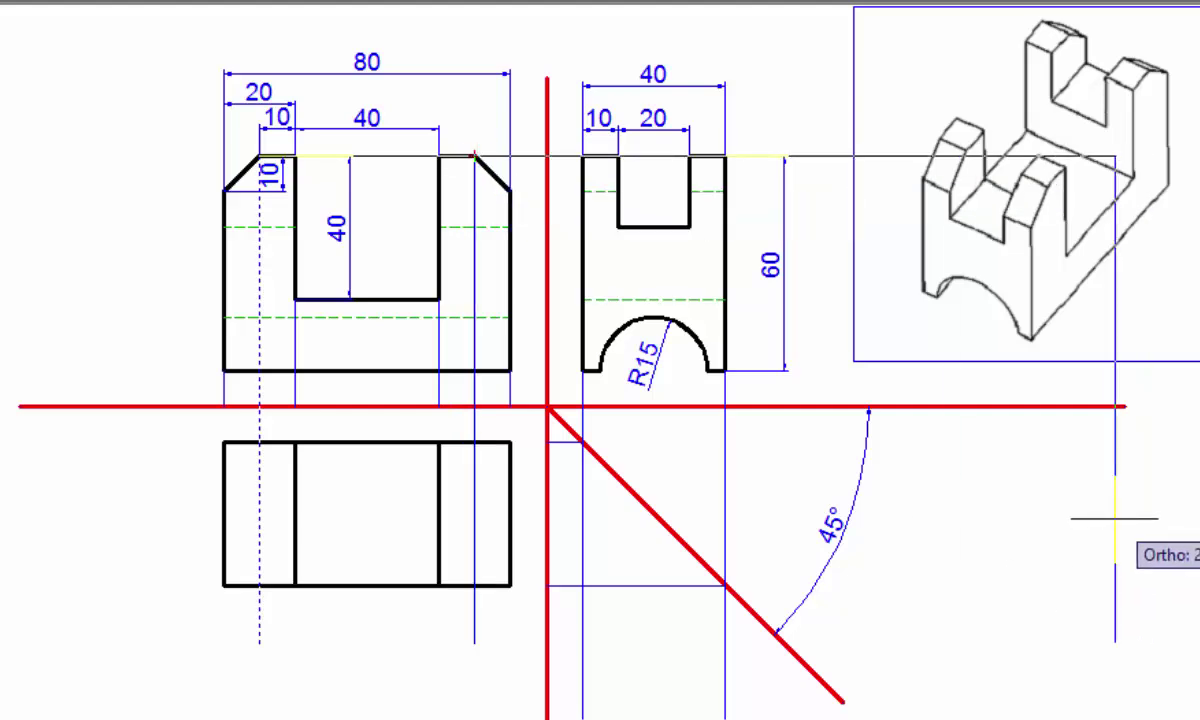
pyautogui.rightClick(1045, 174)
pyautogui.click(1190, 190)
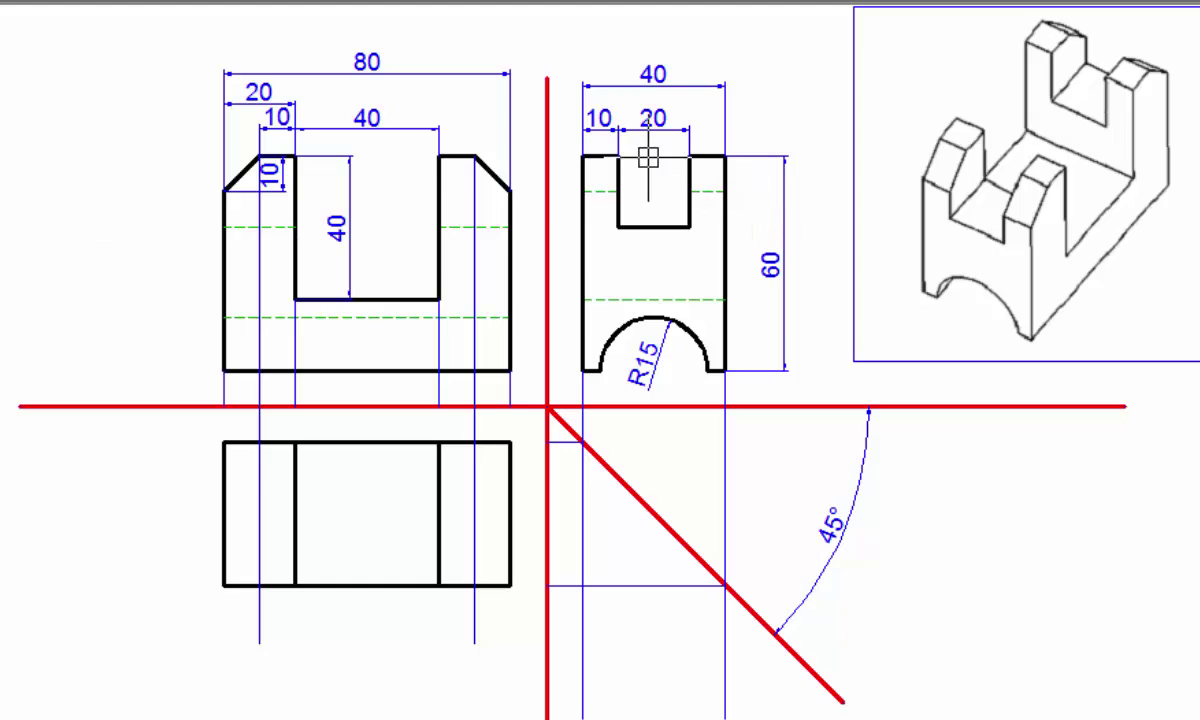
# Draw a vertical projection line down from the side-view slot's bottom-left corner.
pyautogui.click(689, 195)
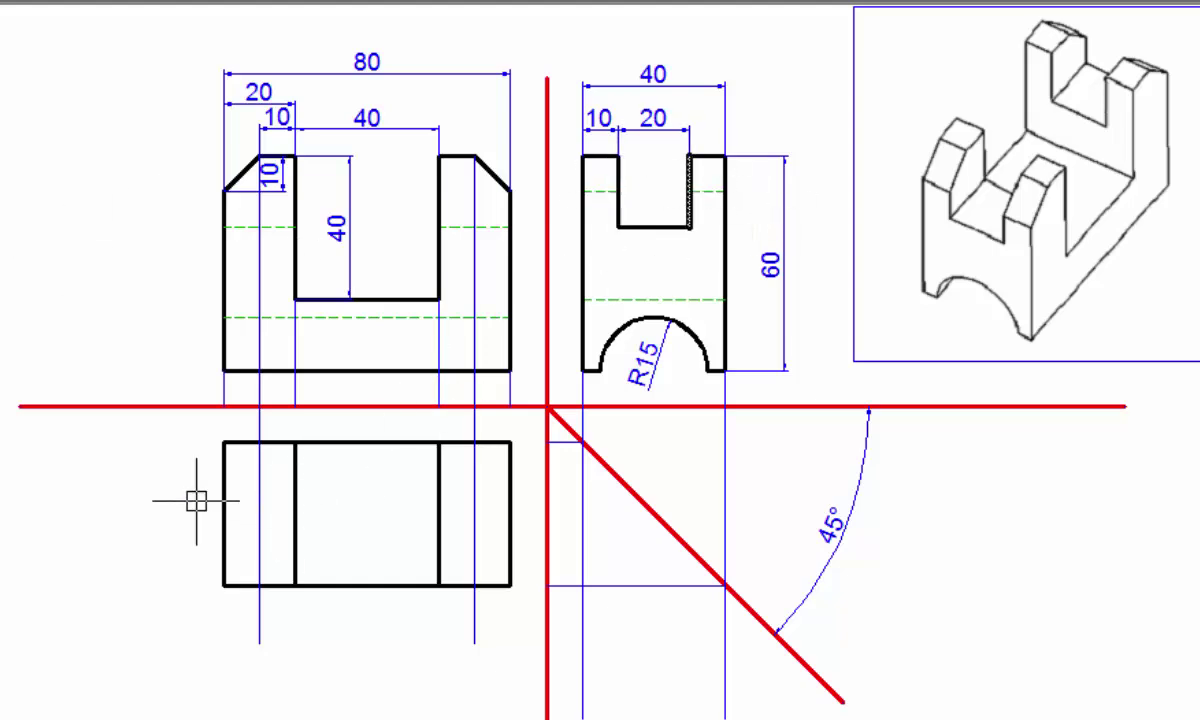
pyautogui.press('Escape')
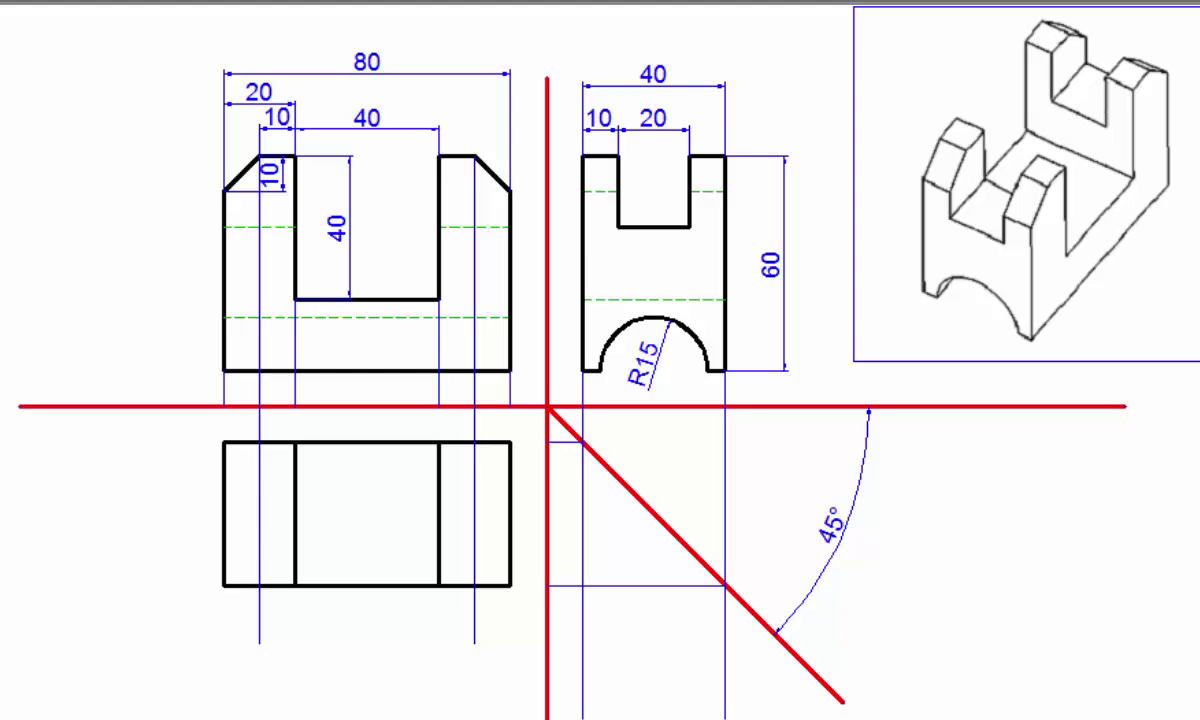
pyautogui.write('l')
pyautogui.press('Return')
pyautogui.click(619, 227)
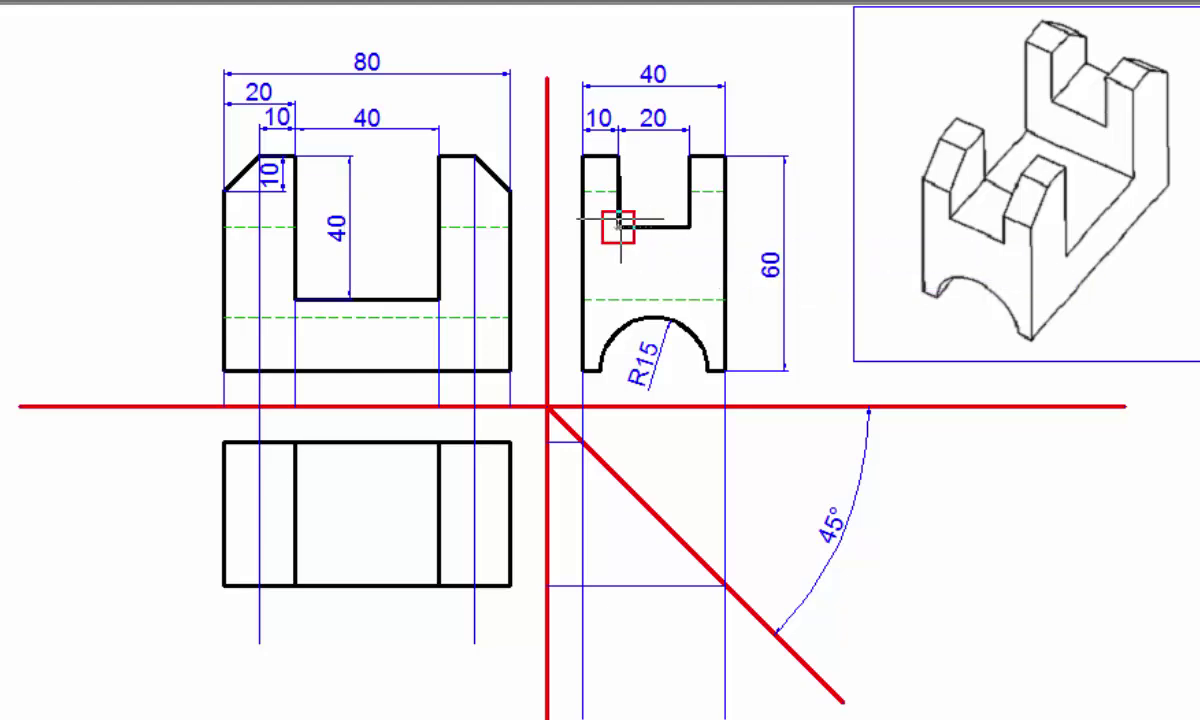
pyautogui.rightClick(622, 570)
pyautogui.click(688, 271)
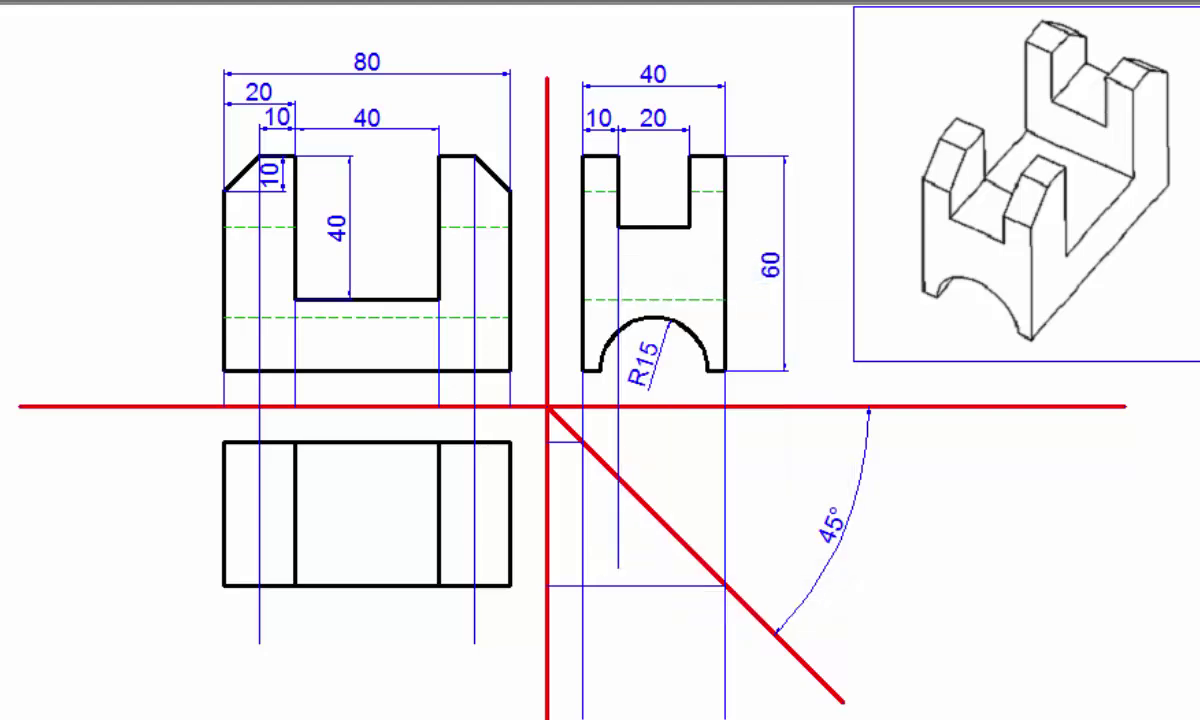
# Copy the vertical line to the slot's right edge, 20 to the right.
pyautogui.write('co')
pyautogui.press('Return')
pyautogui.click(619, 241)
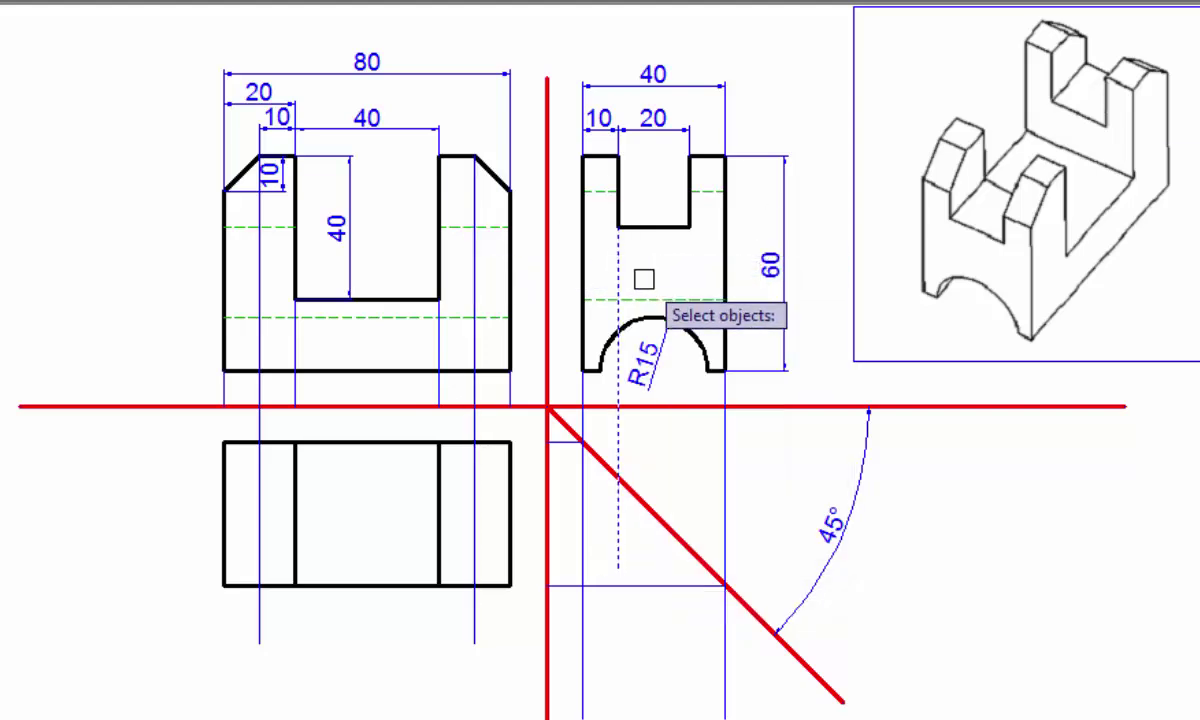
pyautogui.press('Return')
pyautogui.click(619, 228)
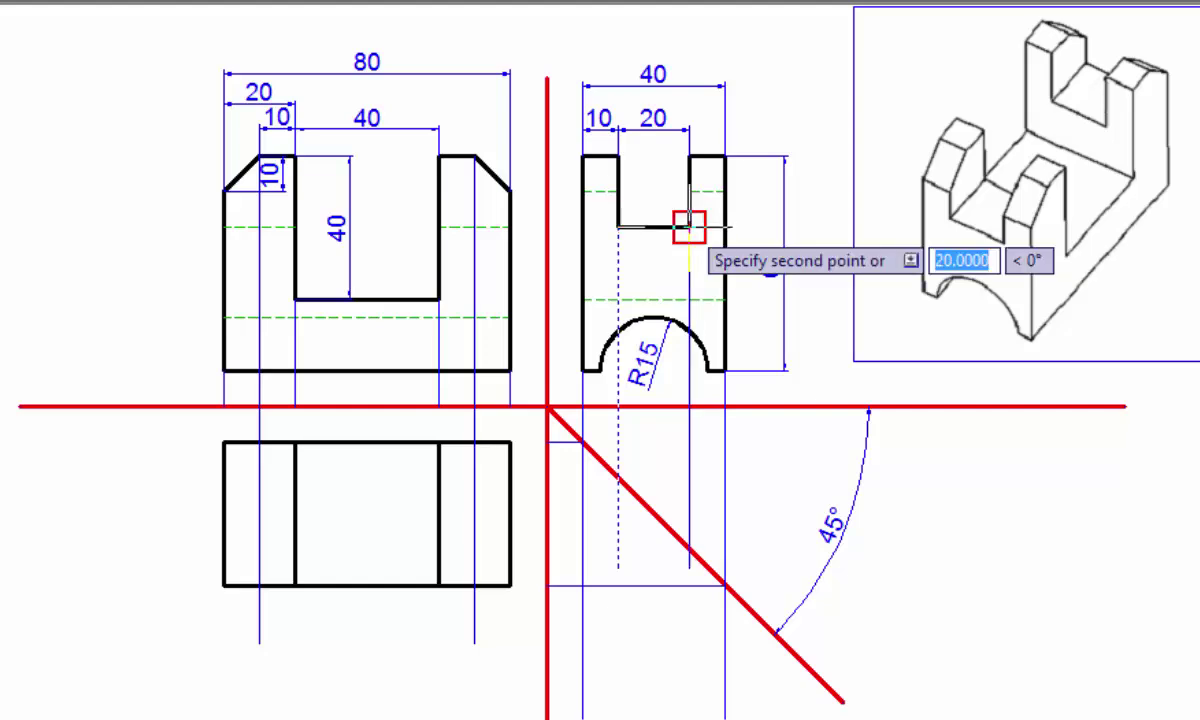
pyautogui.click(689, 228)
pyautogui.rightClick(1068, 478)
pyautogui.click(1106, 497)
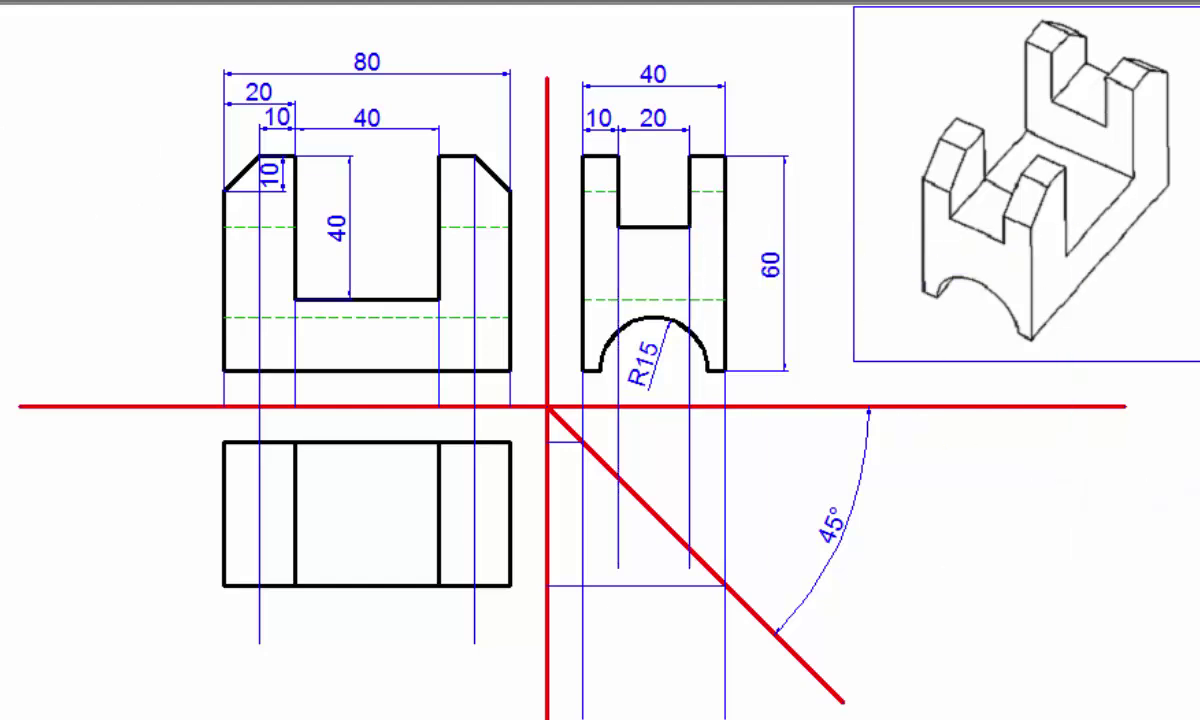
# Draw a horizontal line left across the top view from the 45° line crossing.
pyautogui.write('l')
pyautogui.press('Return')
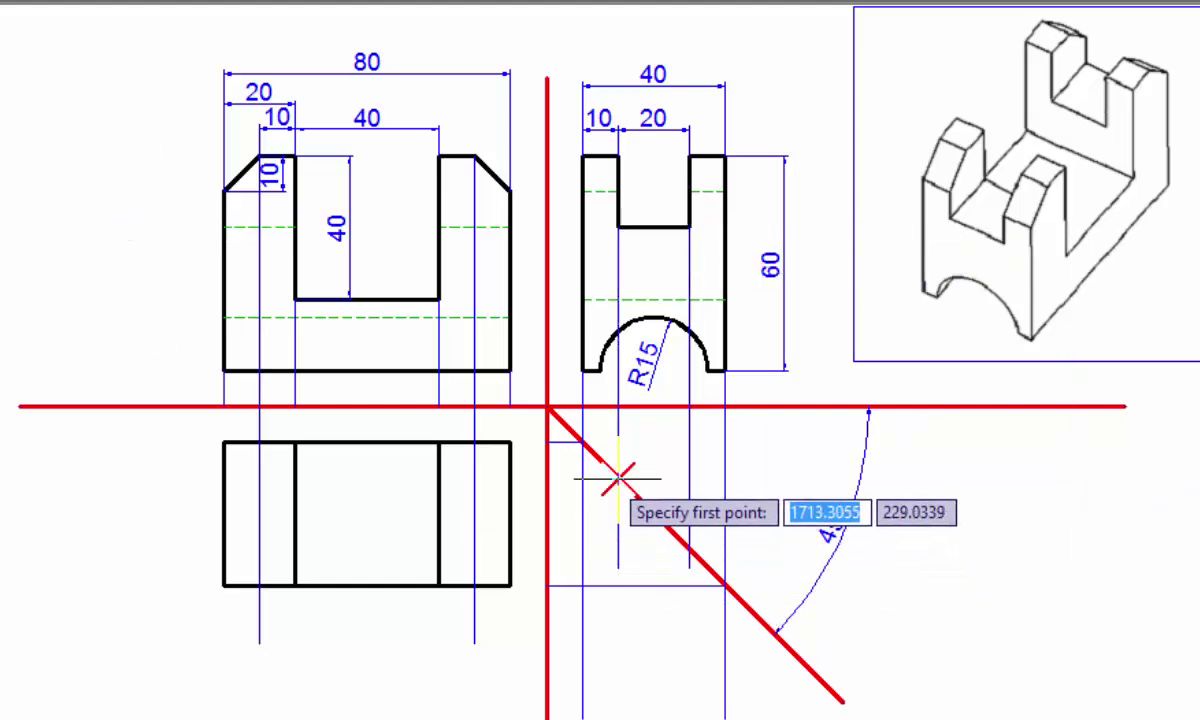
pyautogui.click(611, 478)
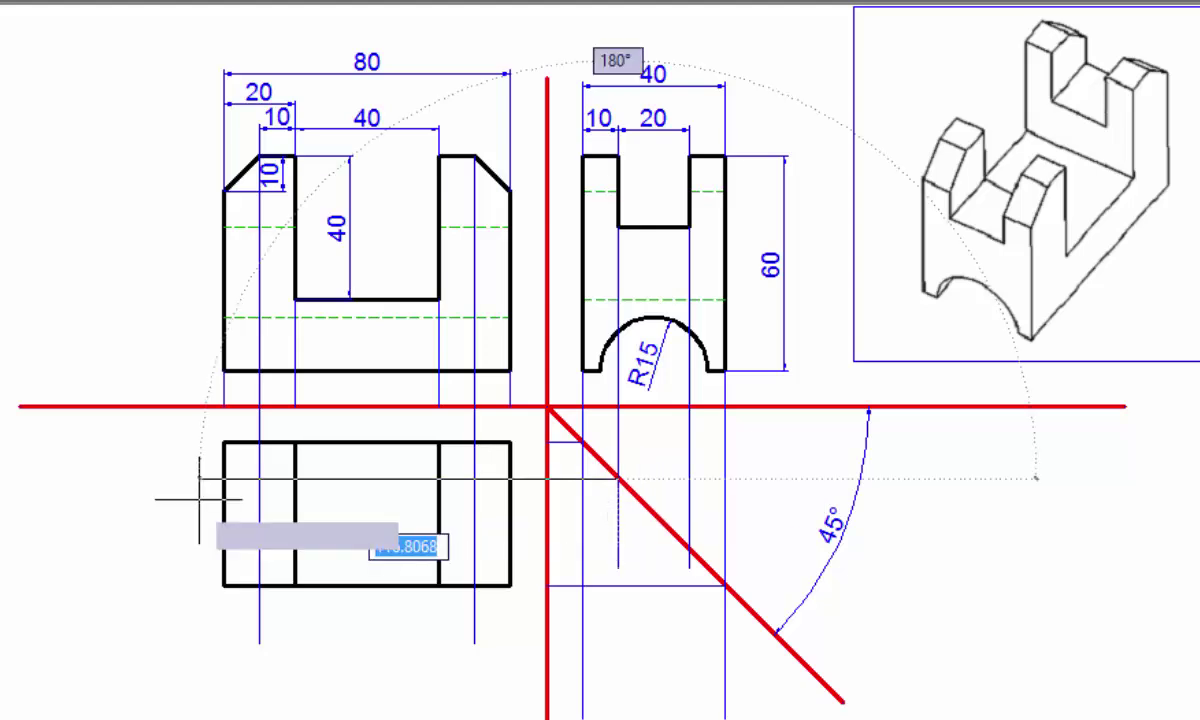
pyautogui.click(101, 479)
pyautogui.rightClick(101, 479)
pyautogui.click(152, 501)
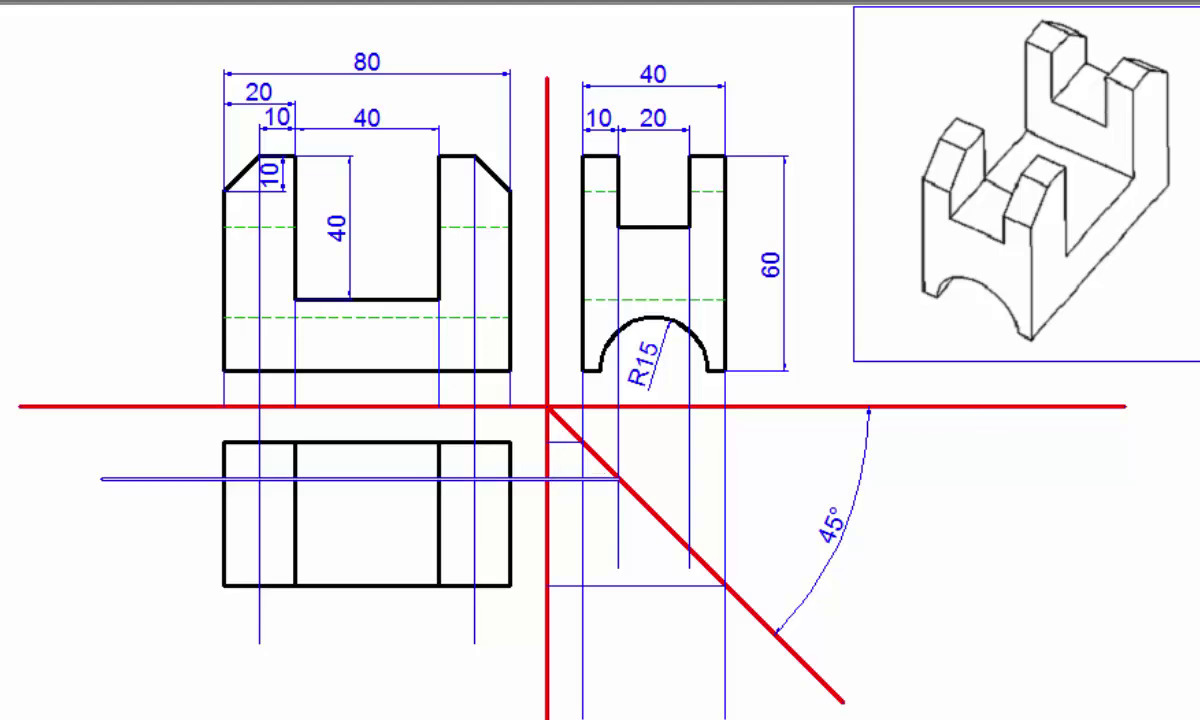
# Copy the horizontal line to the second slot-edge crossing on the 45° line.
pyautogui.write('tr')
pyautogui.press('Return')
pyautogui.click(569, 482)
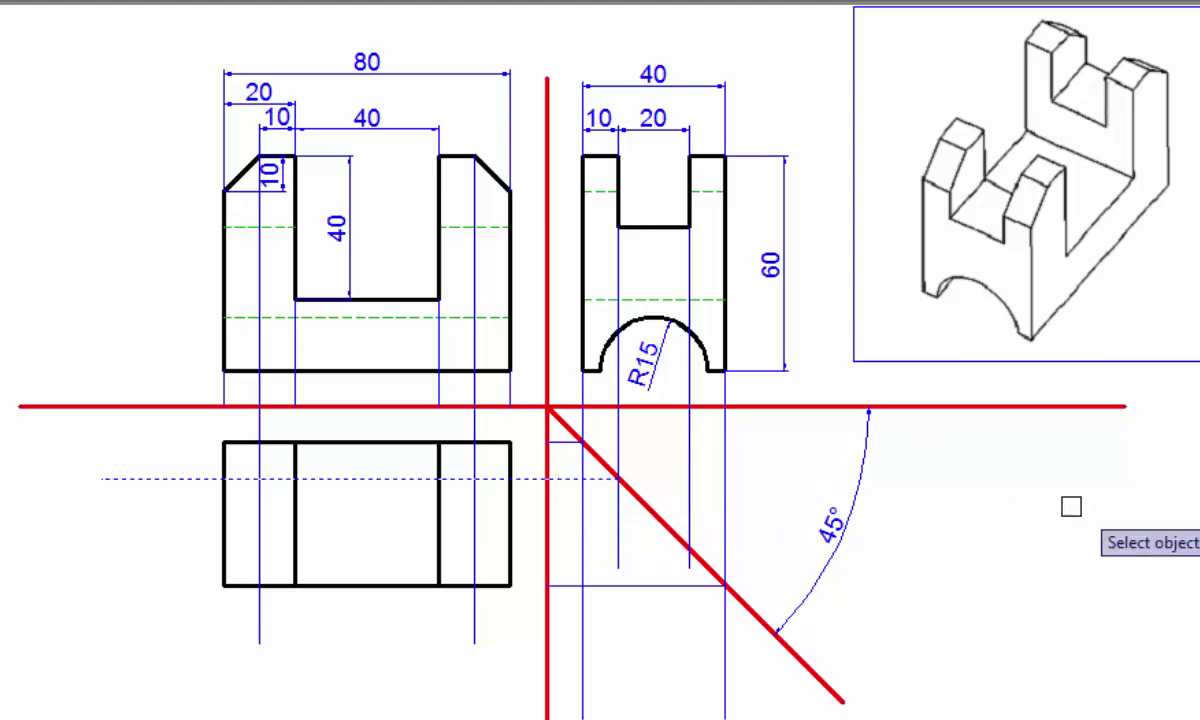
pyautogui.press('Return')
pyautogui.click(617, 479)
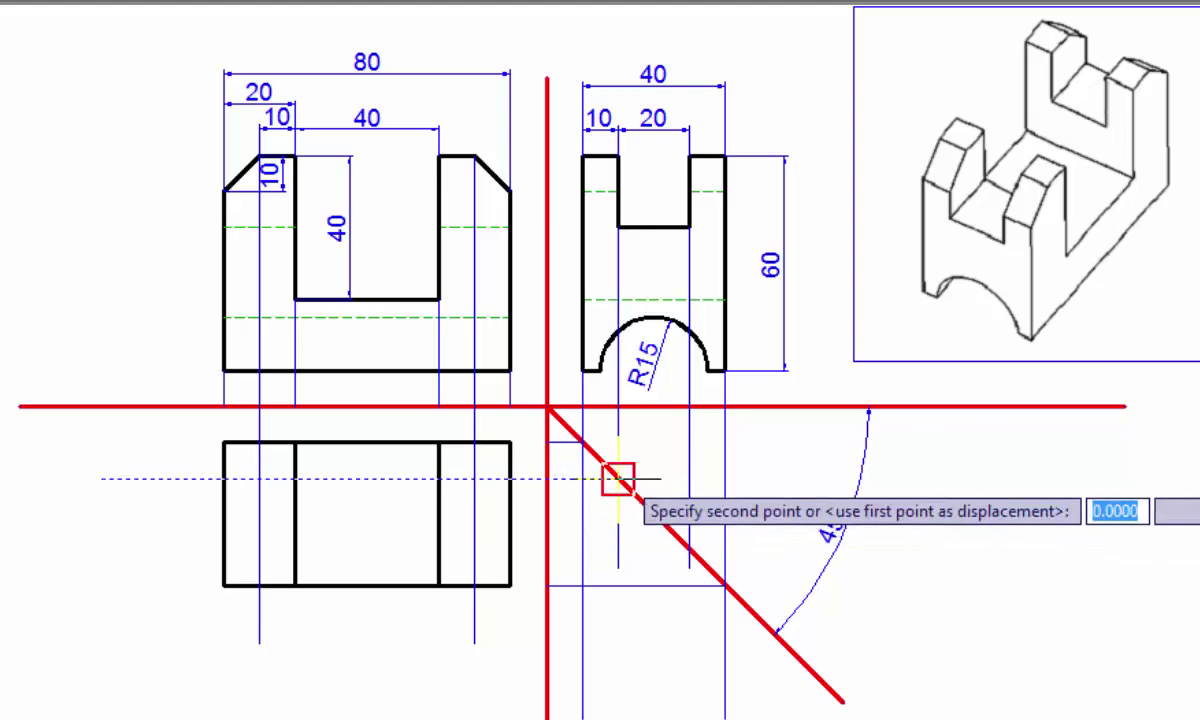
pyautogui.click(689, 549)
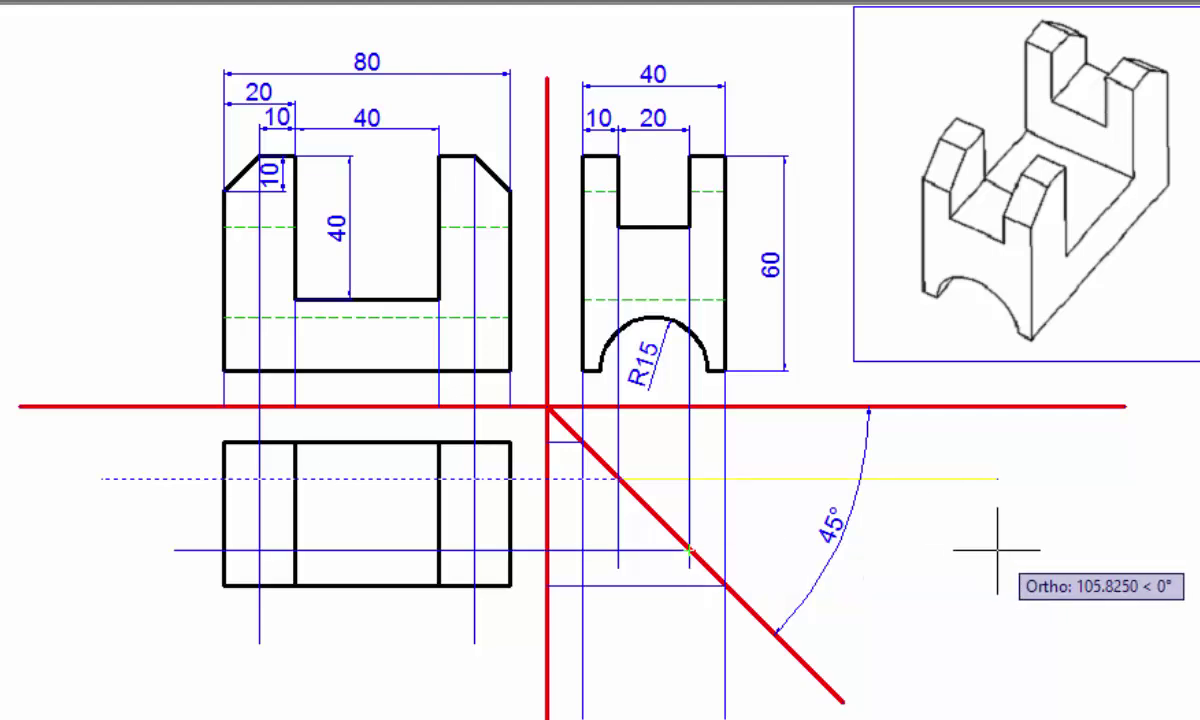
pyautogui.press('Return')
# Trim the slot projection lines' overhangs left of and below the top view, back to the 45° diagonal.
pyautogui.write('tr')
pyautogui.press('Return')
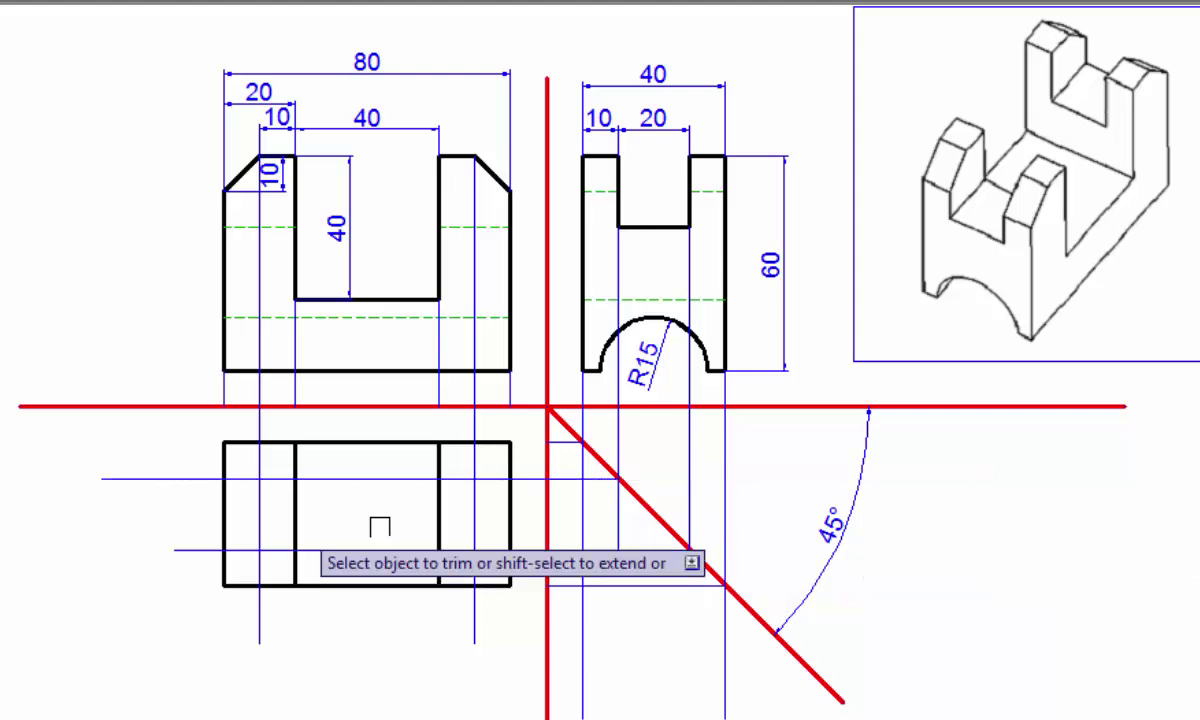
pyautogui.click(134, 479)
pyautogui.click(189, 550)
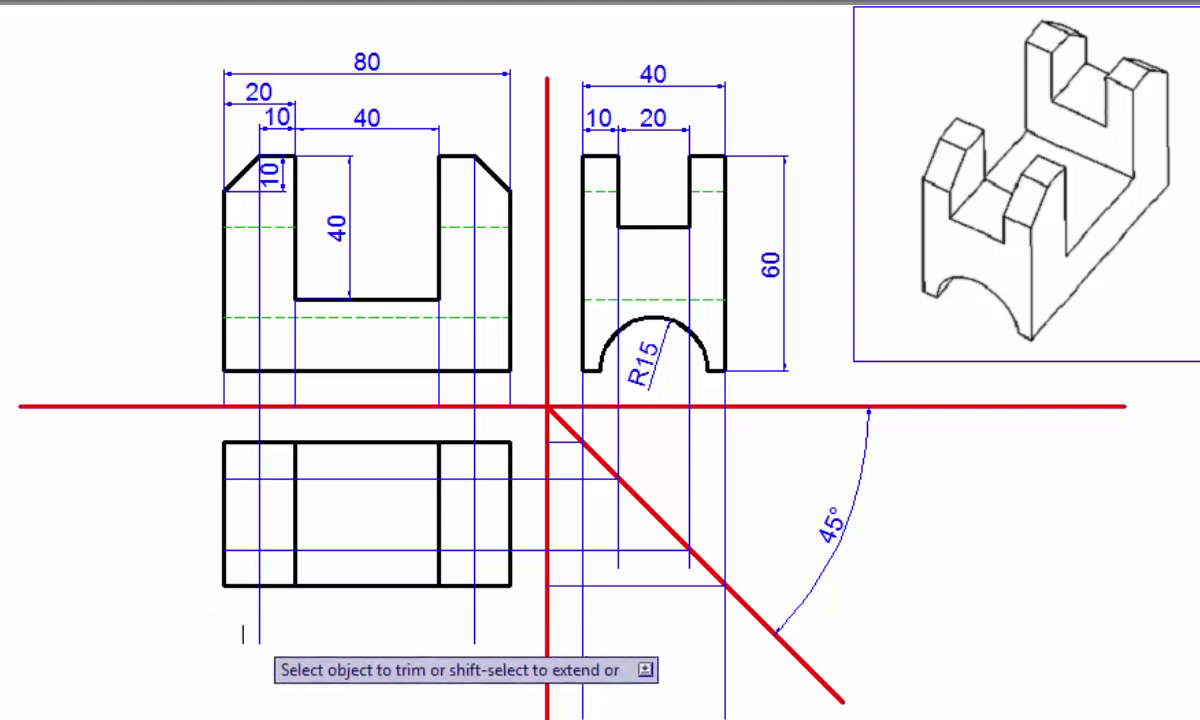
pyautogui.click(259, 628)
pyautogui.click(474, 635)
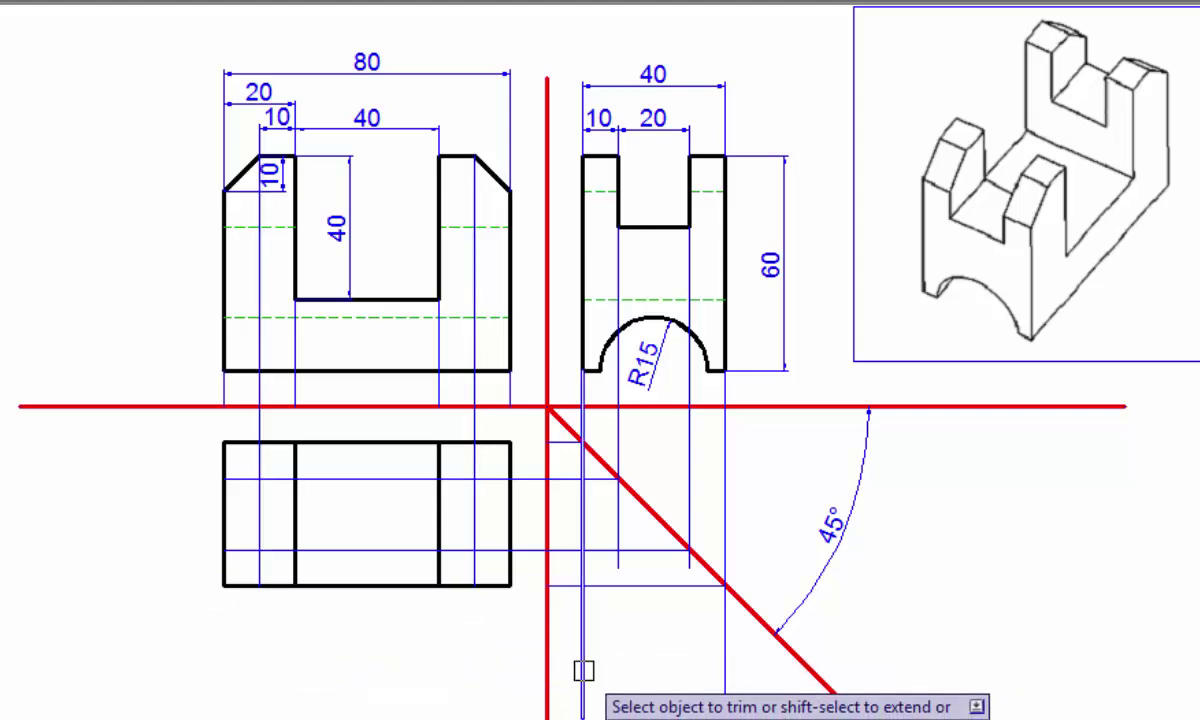
pyautogui.click(729, 648)
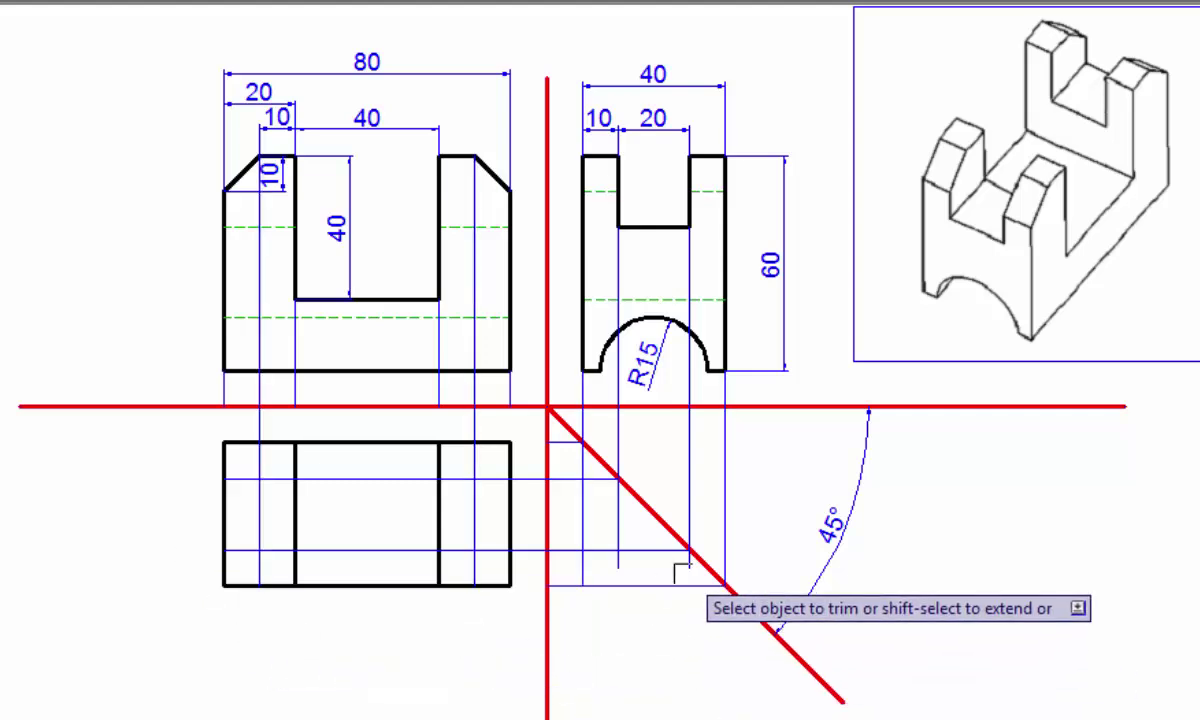
pyautogui.click(691, 565)
pyautogui.click(615, 566)
pyautogui.click(603, 532)
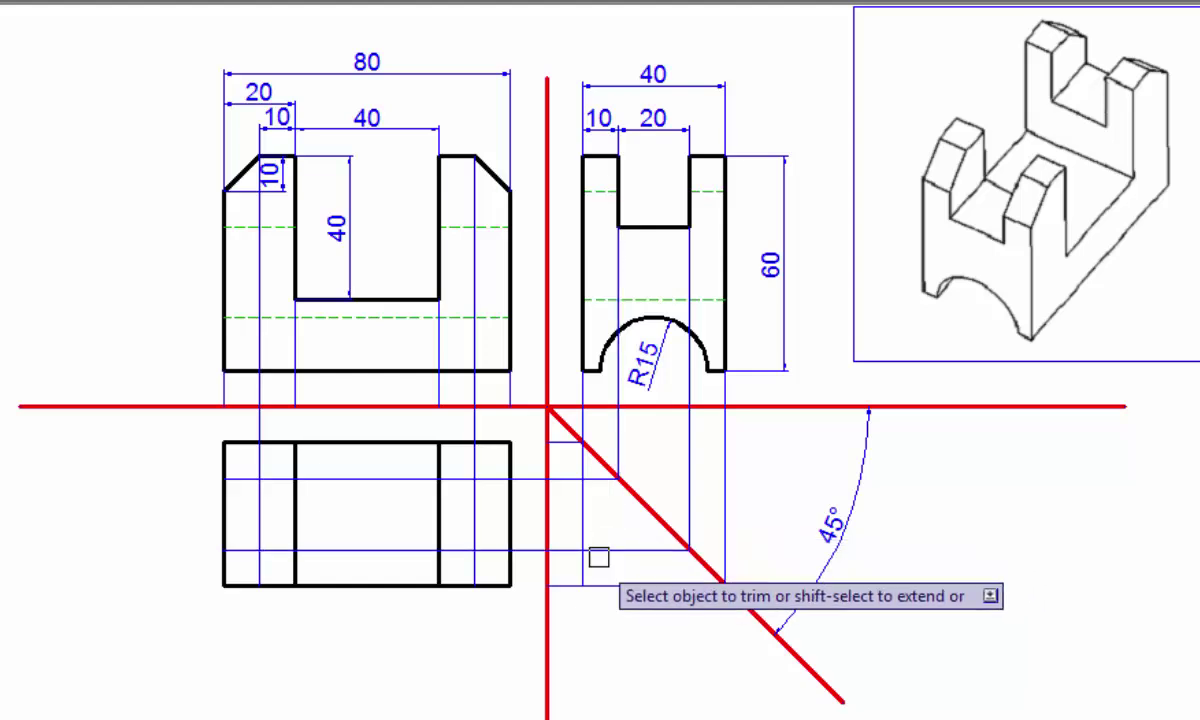
pyautogui.click(582, 560)
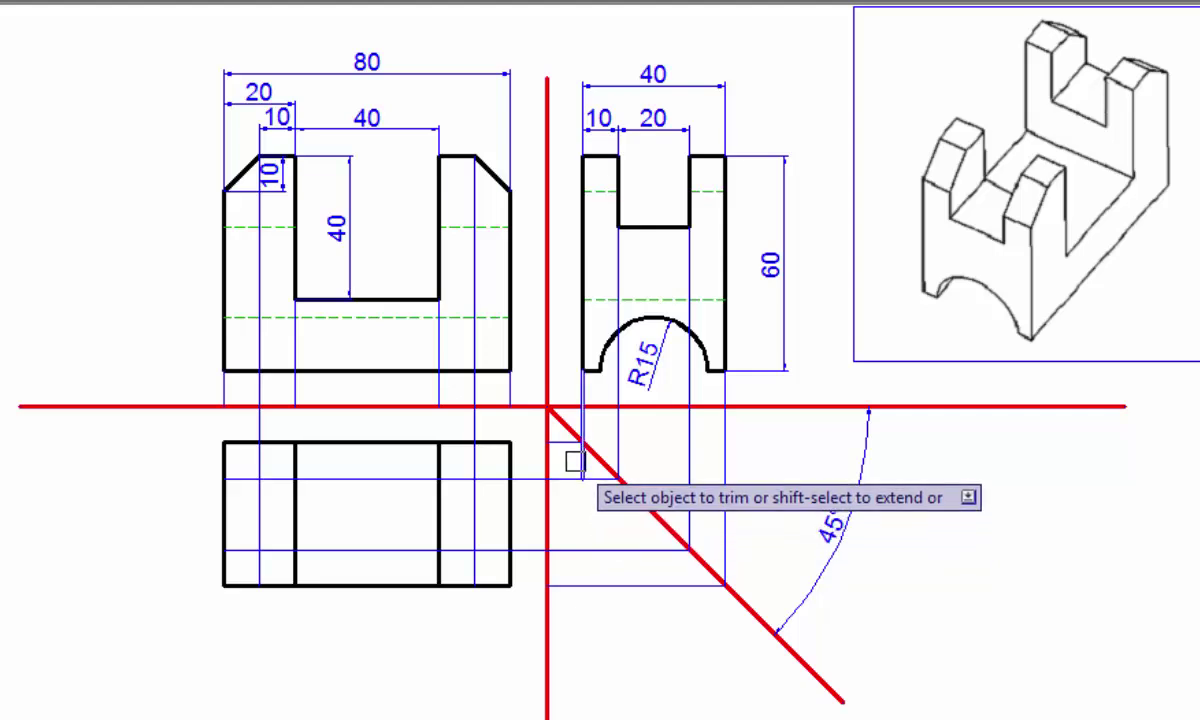
pyautogui.rightClick(1110, 575)
pyautogui.click(1160, 200)
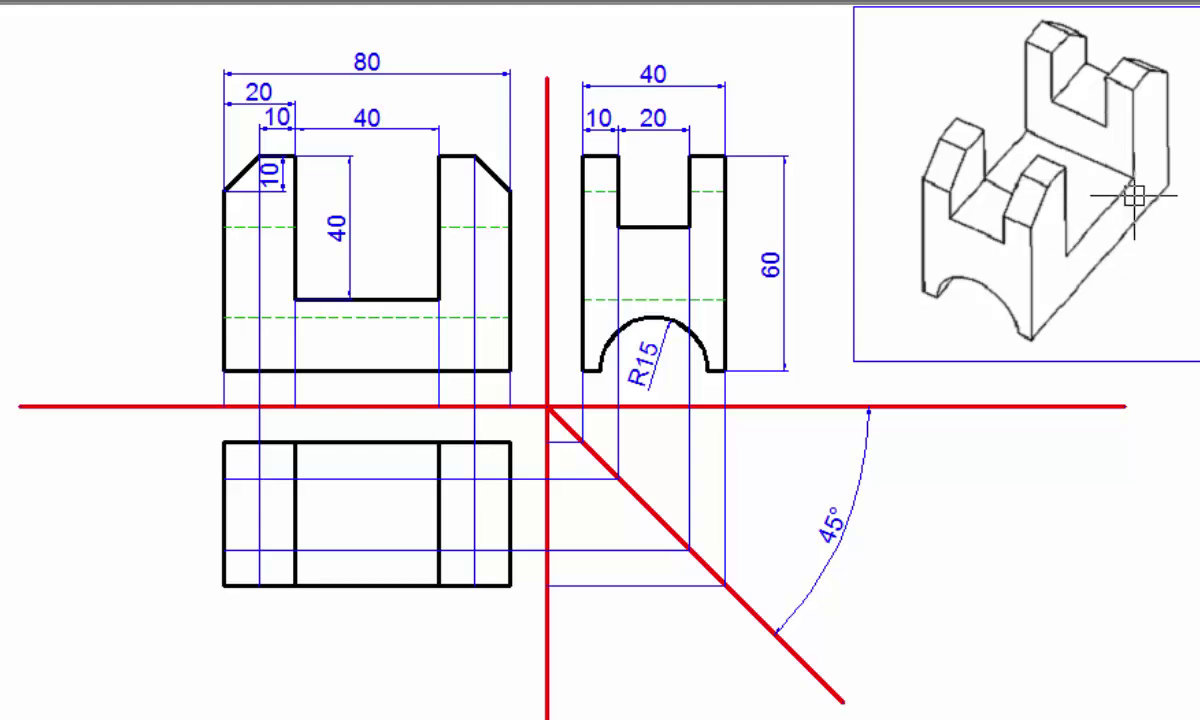
# Trim the slot and chamfer lines from the top view's middle and the stubs above it.
pyautogui.click(441, 477)
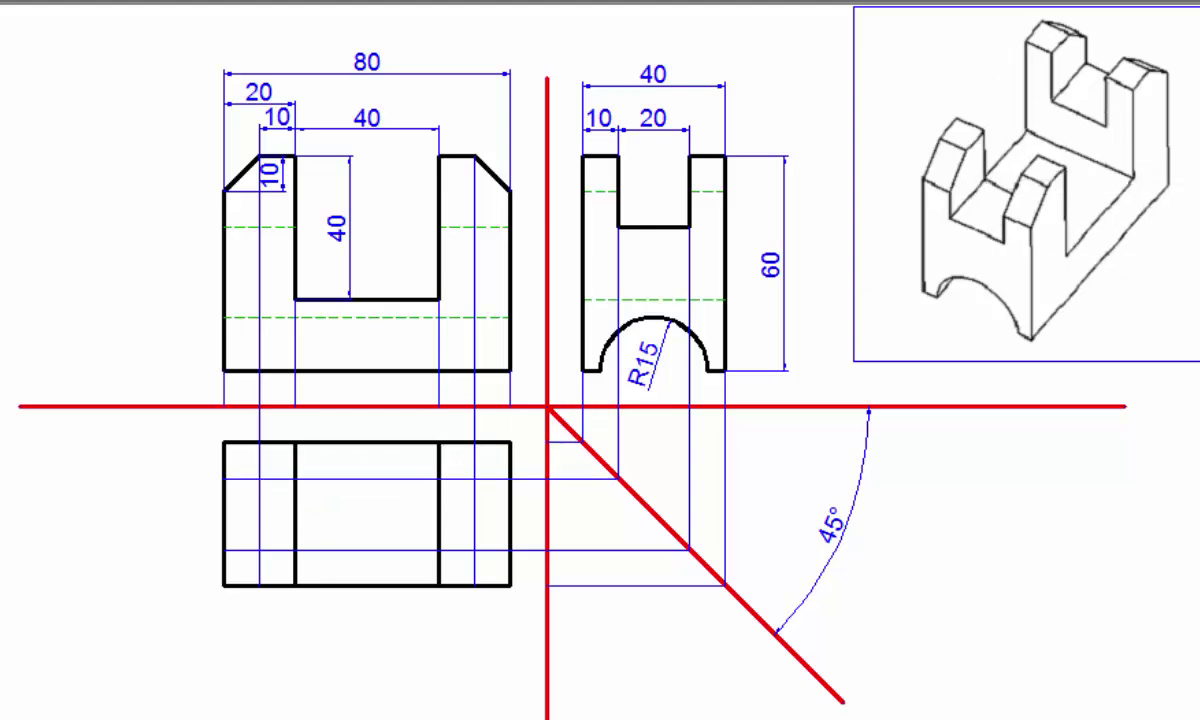
pyautogui.click(330, 477)
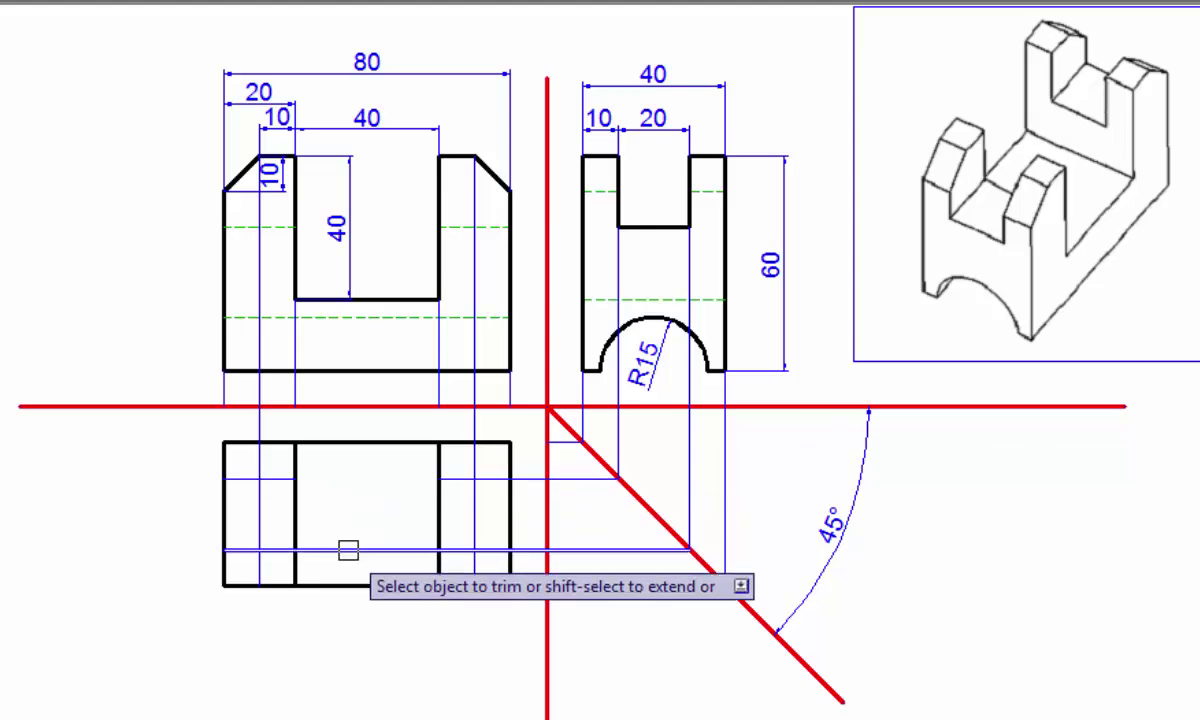
pyautogui.click(346, 550)
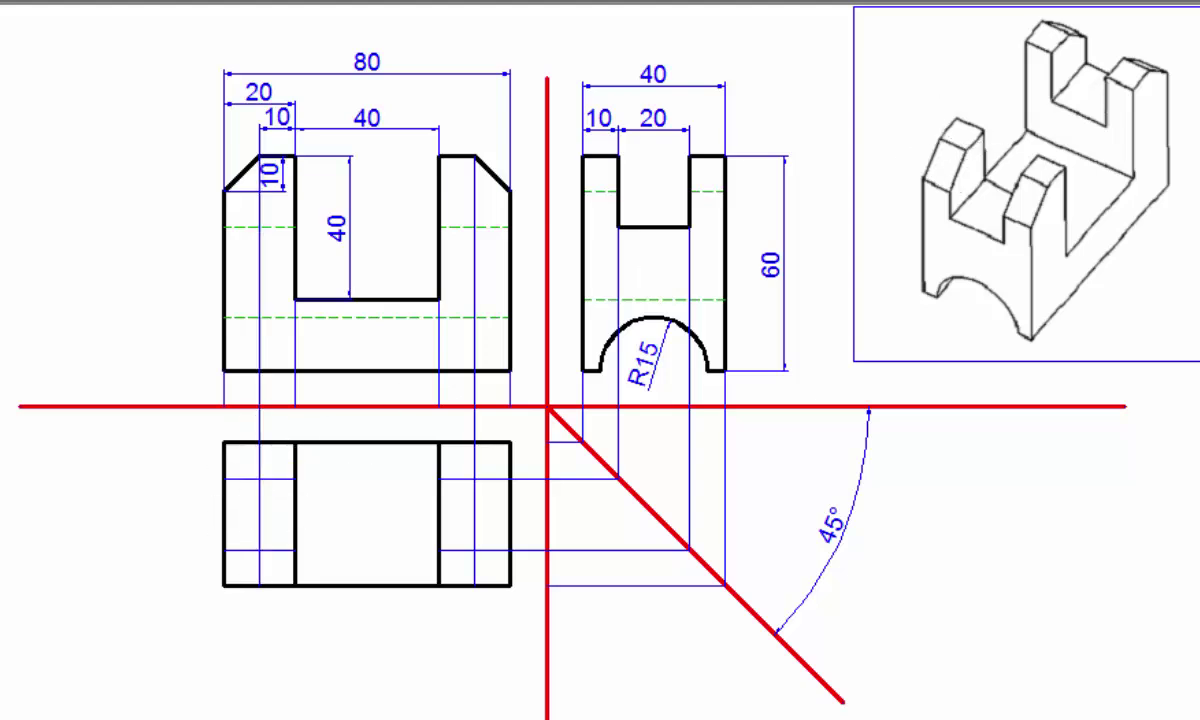
pyautogui.click(259, 510)
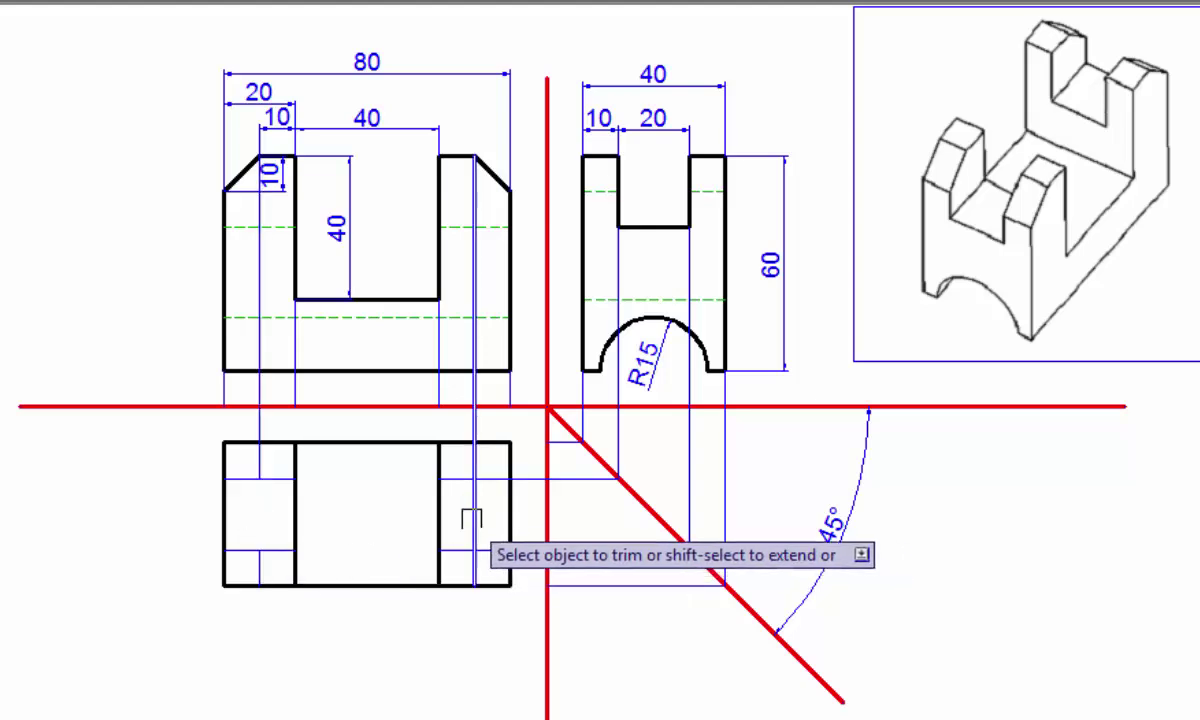
pyautogui.click(471, 518)
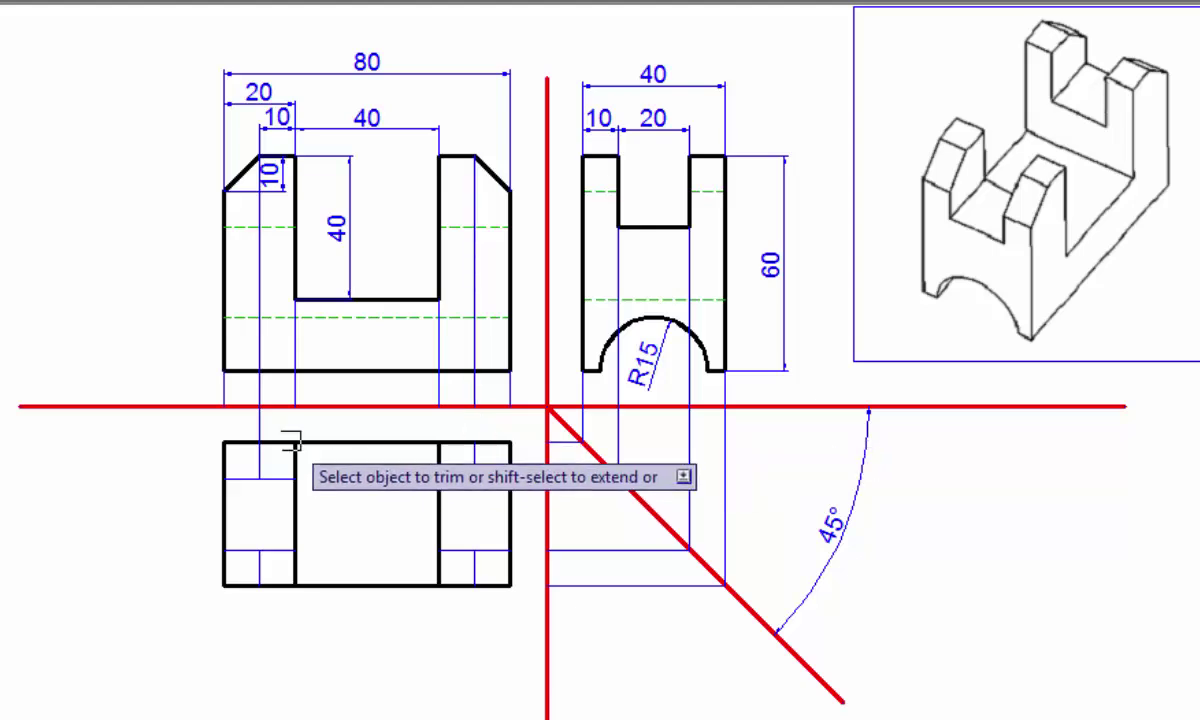
pyautogui.moveTo(262, 436); pyautogui.dragTo(620, 436)
pyautogui.rightClick(1082, 576)
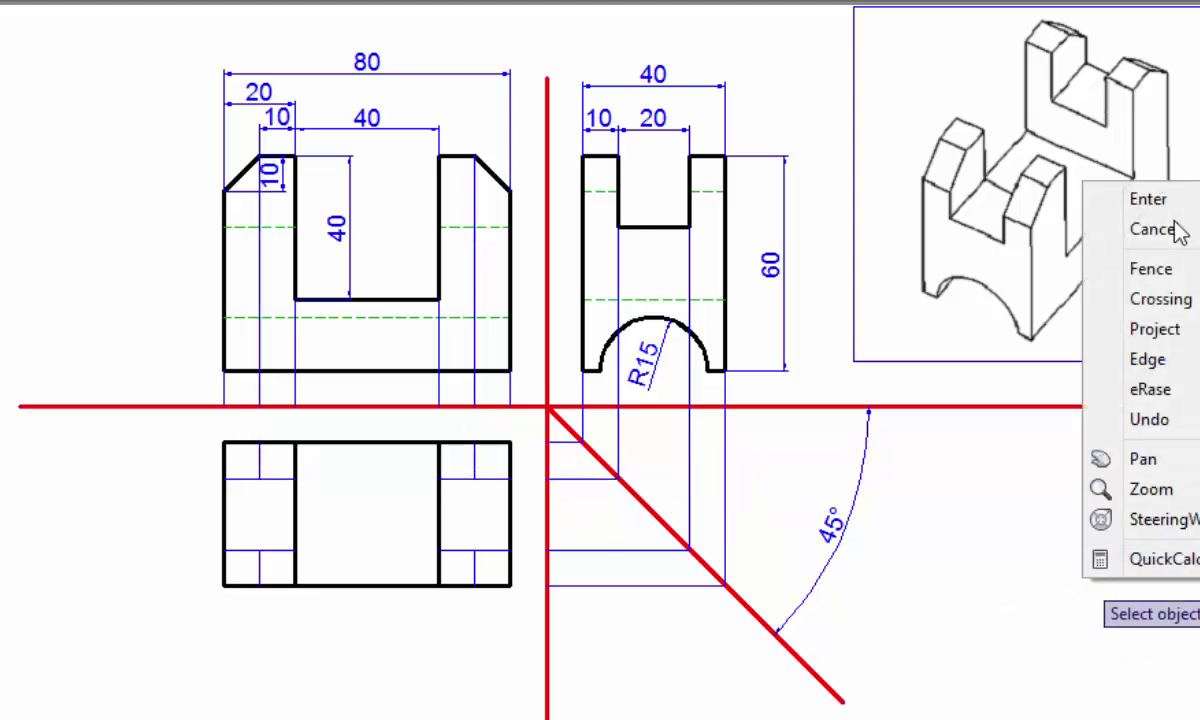
pyautogui.click(1148, 198)
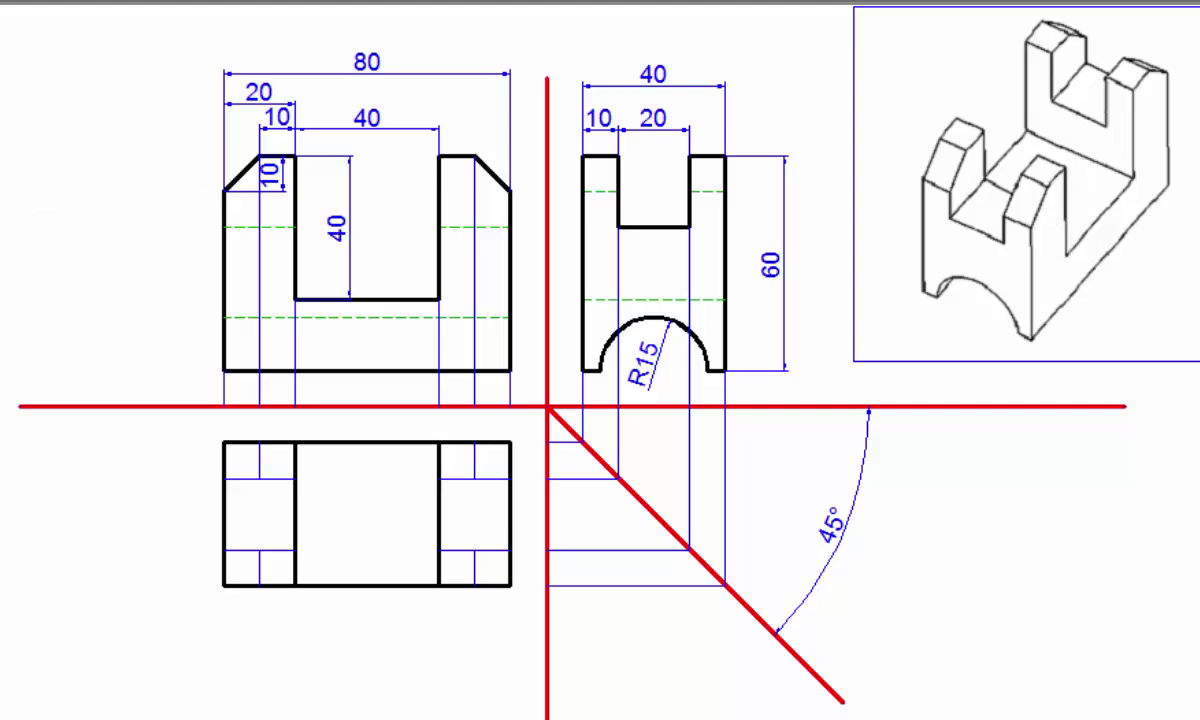
# Copy the R15 arc's left-edge projection line to the arc's right end.
pyautogui.scroll(3, 540, 425)
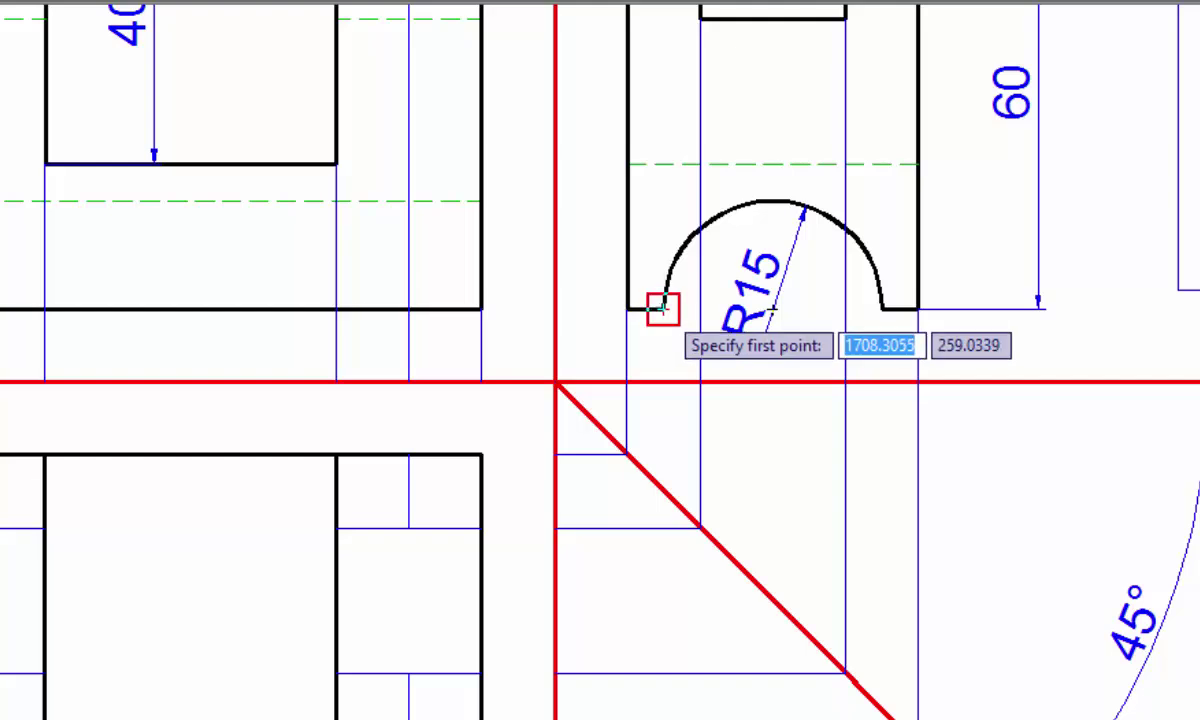
pyautogui.click(662, 309)
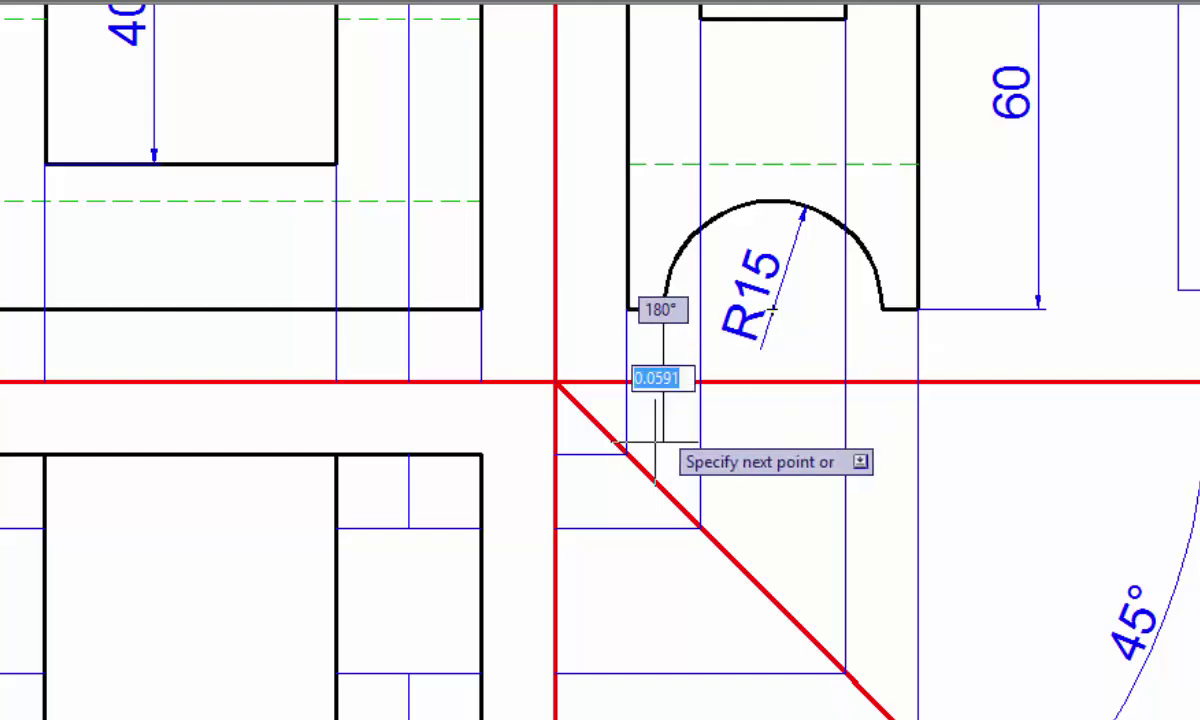
pyautogui.rightClick(656, 628)
pyautogui.click(745, 345)
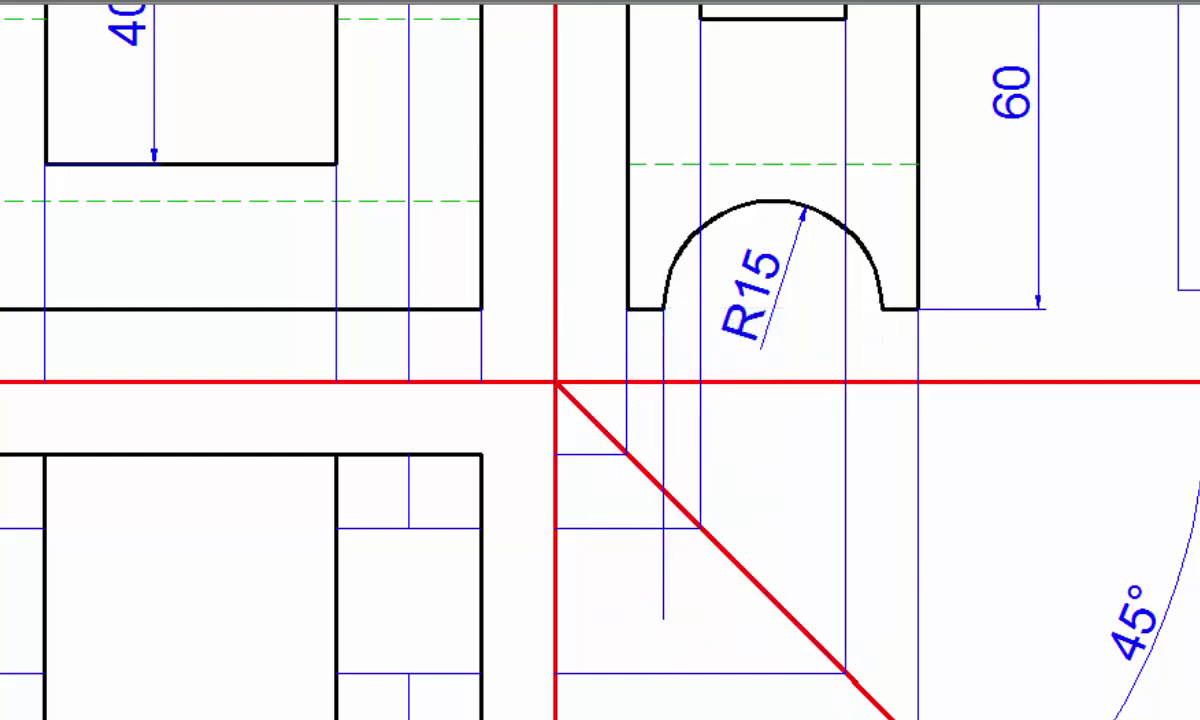
pyautogui.click(659, 337)
pyautogui.press('Return')
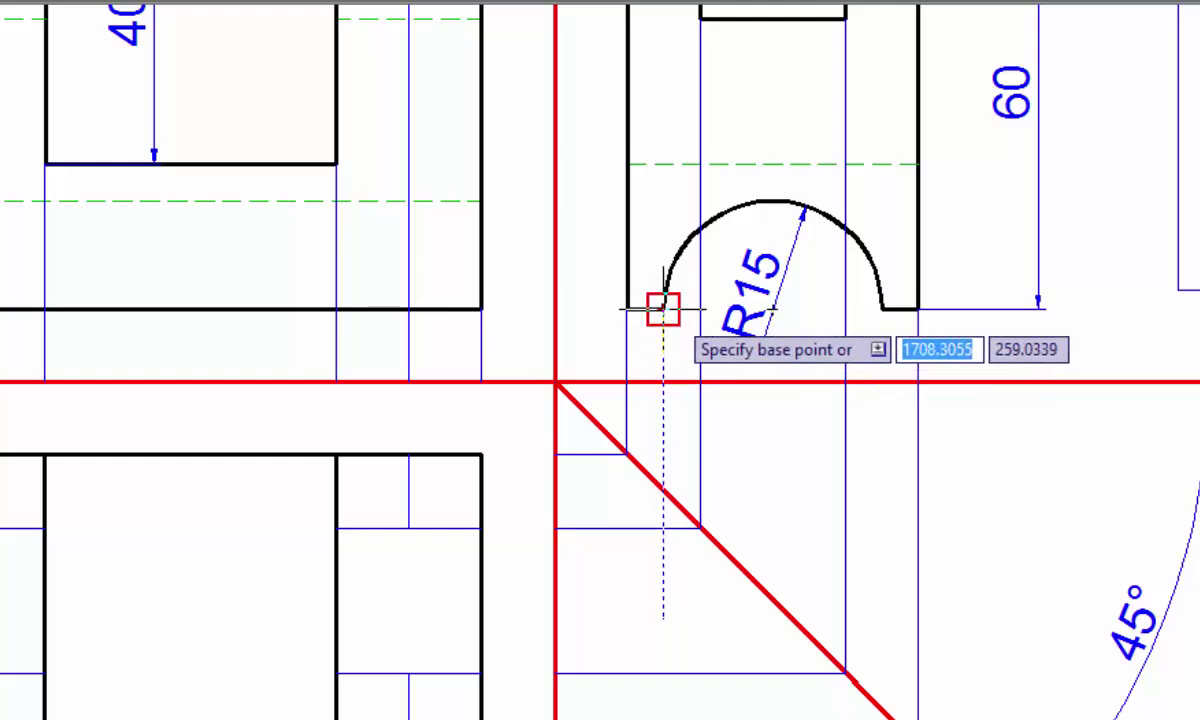
pyautogui.click(663, 309)
pyautogui.click(880, 309)
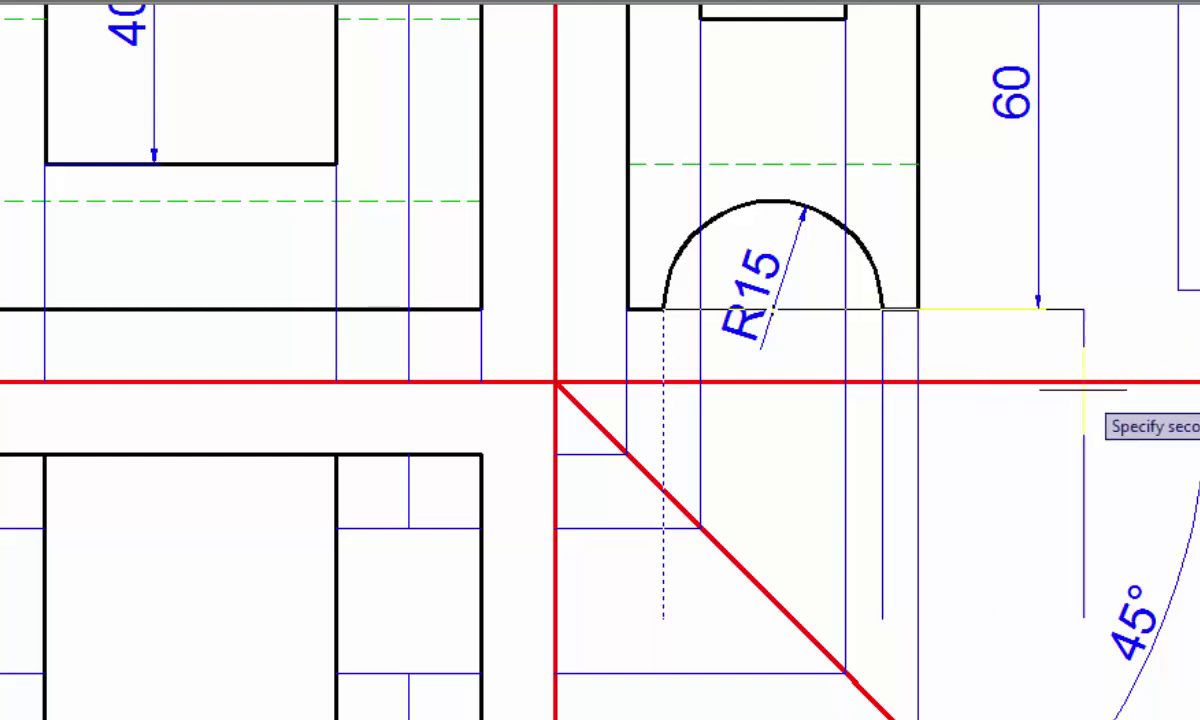
pyautogui.rightClick(1098, 338)
pyautogui.click(1147, 350)
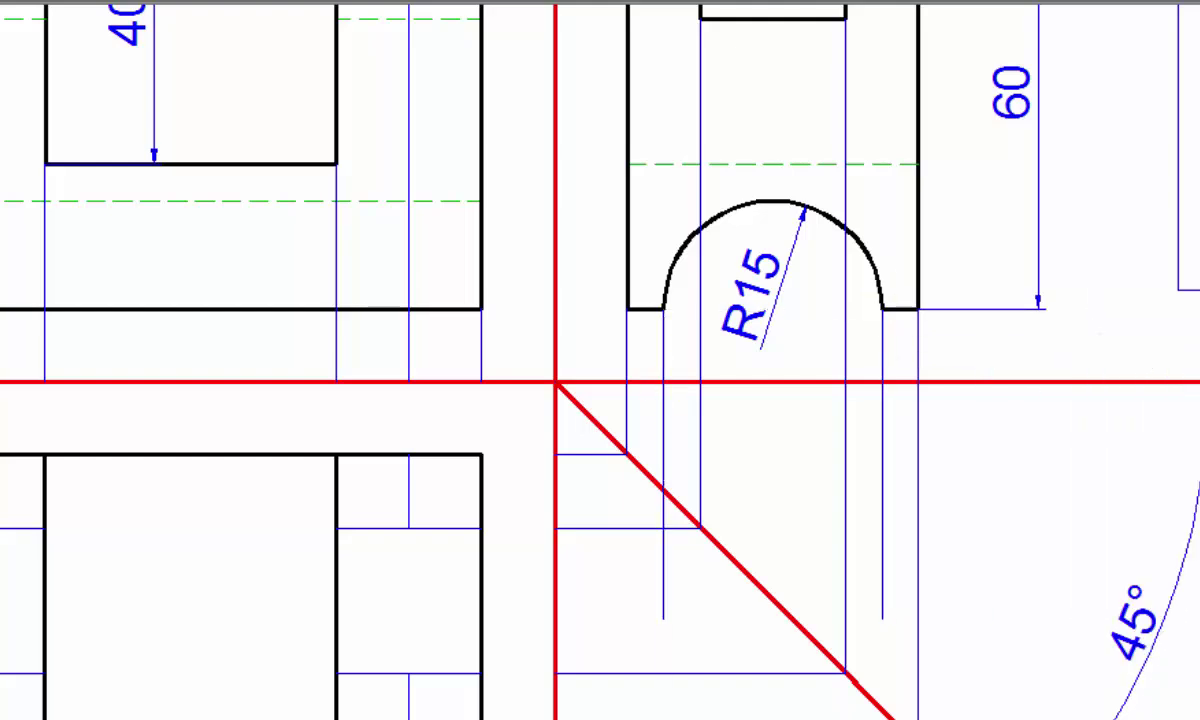
# Extend the new vertical line down to the 45° diagonal.
pyautogui.click(884, 595)
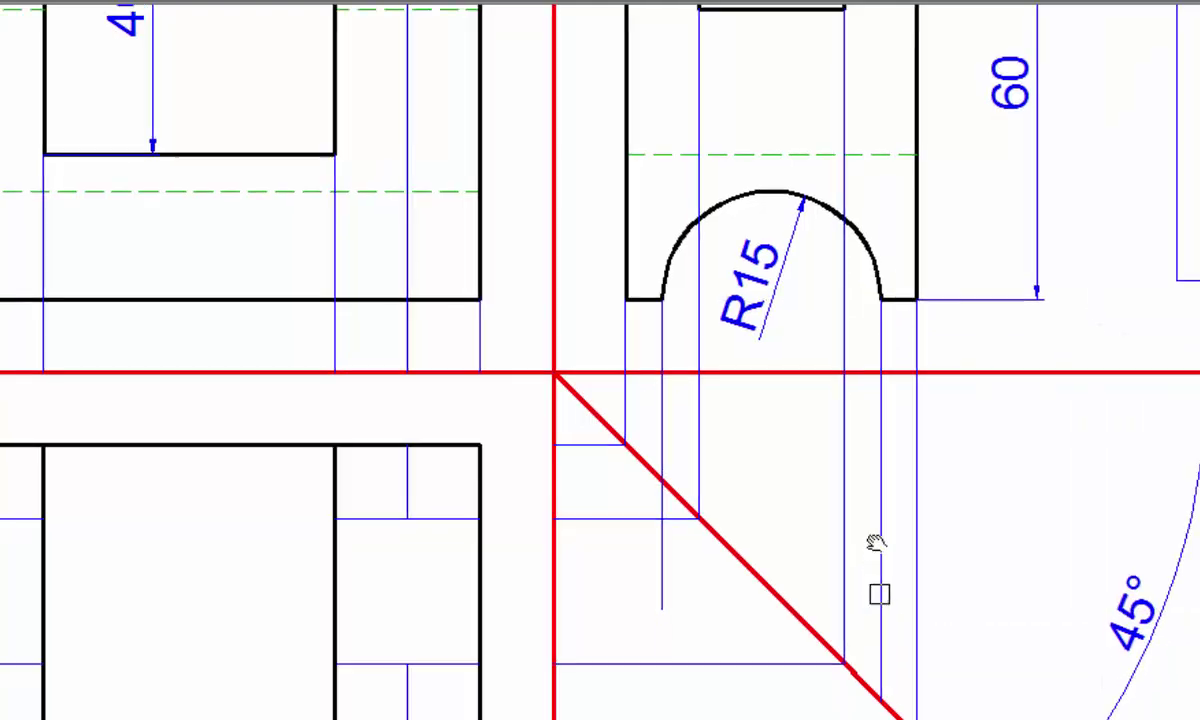
pyautogui.moveTo(879, 594); pyautogui.dragTo(866, 488, button='middle')
pyautogui.rightClick(1057, 436)
pyautogui.click(1075, 455)
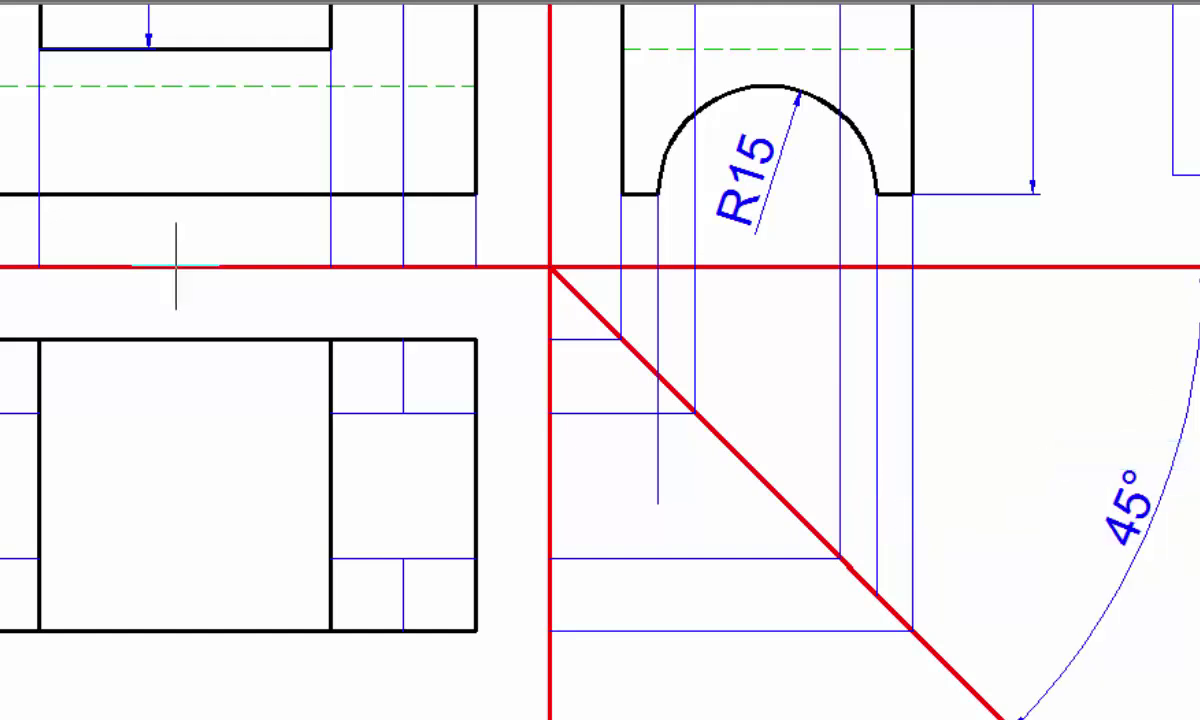
# Draw a horizontal projection line from the arc-edge/diagonal intersection left across the top view.
pyautogui.press('l')
pyautogui.press('Return')
pyautogui.click(657, 375)
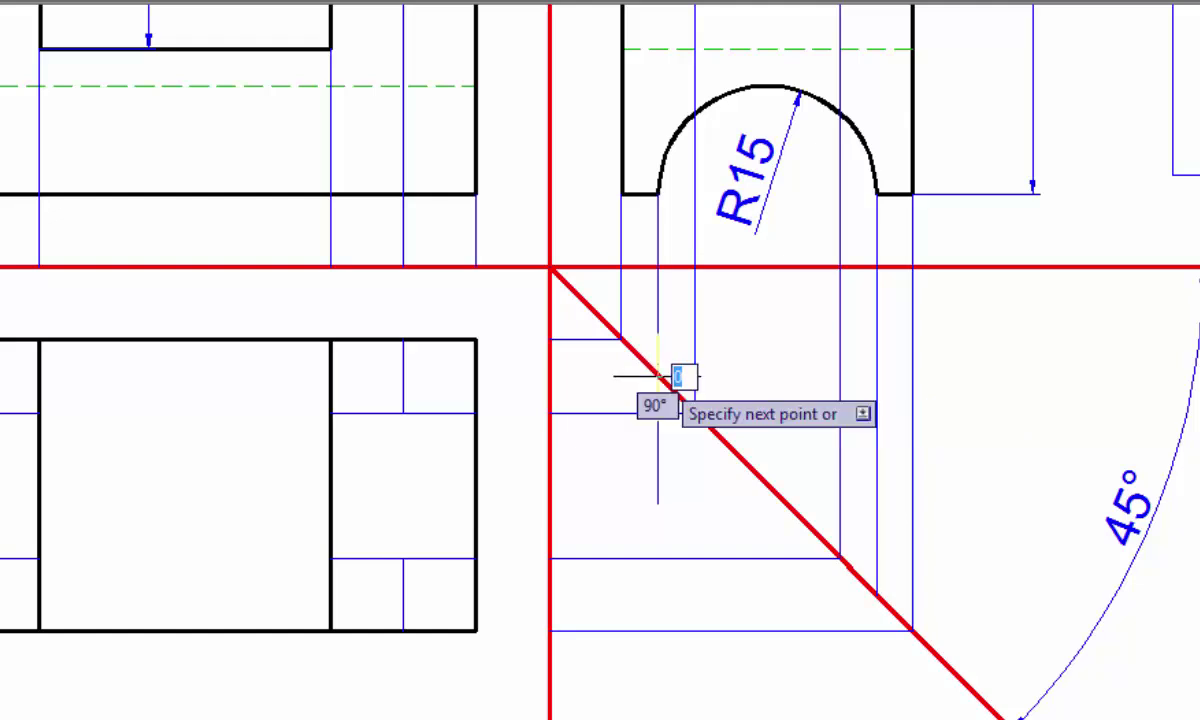
pyautogui.click(3, 359)
pyautogui.rightClick(3, 388)
pyautogui.click(20, 401)
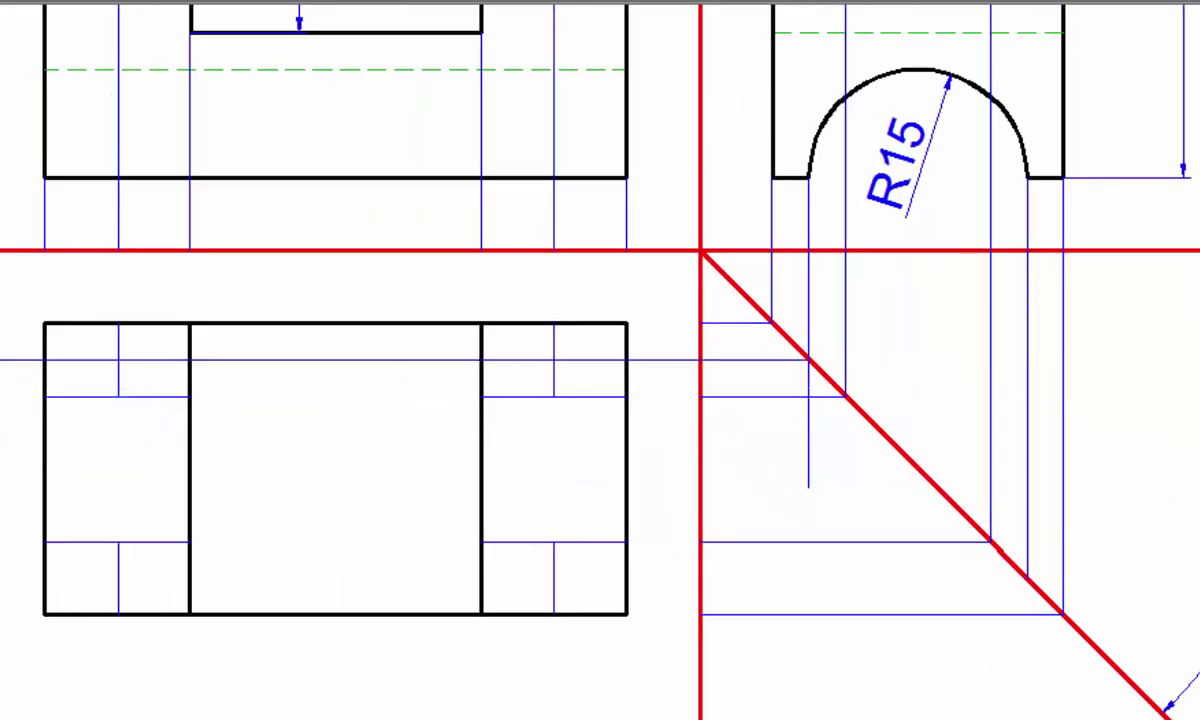
pyautogui.press('e')
pyautogui.press('Return')
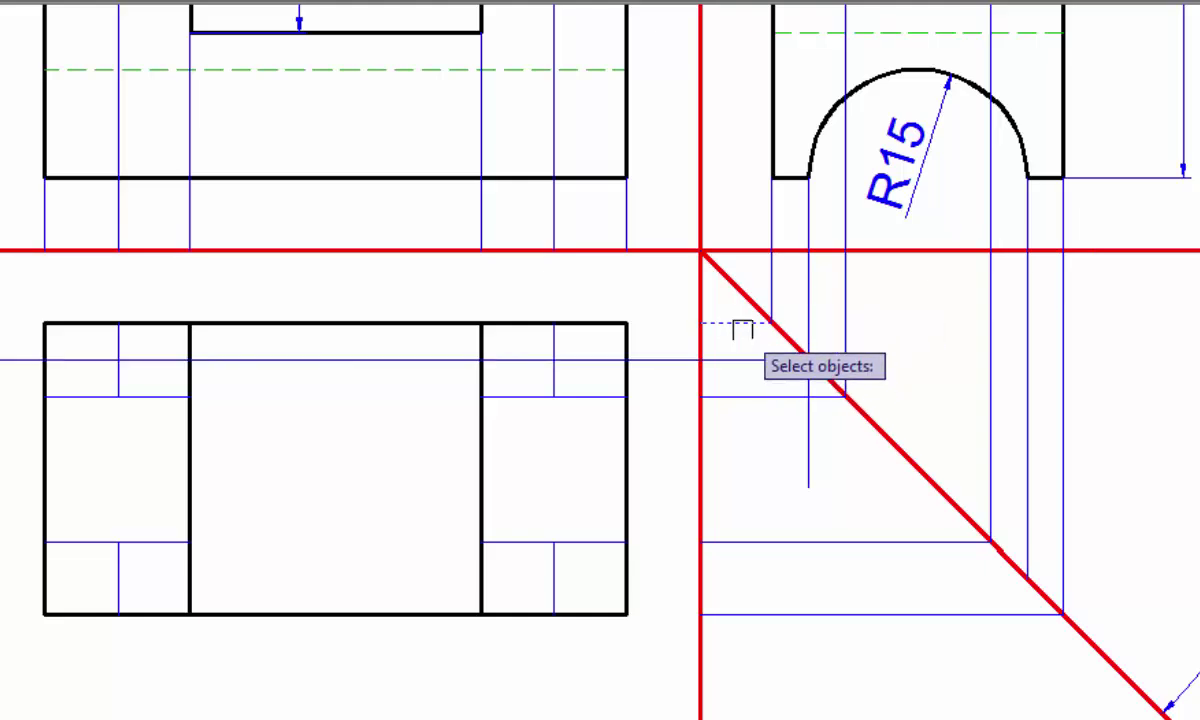
pyautogui.click(734, 323)
pyautogui.press('Escape')
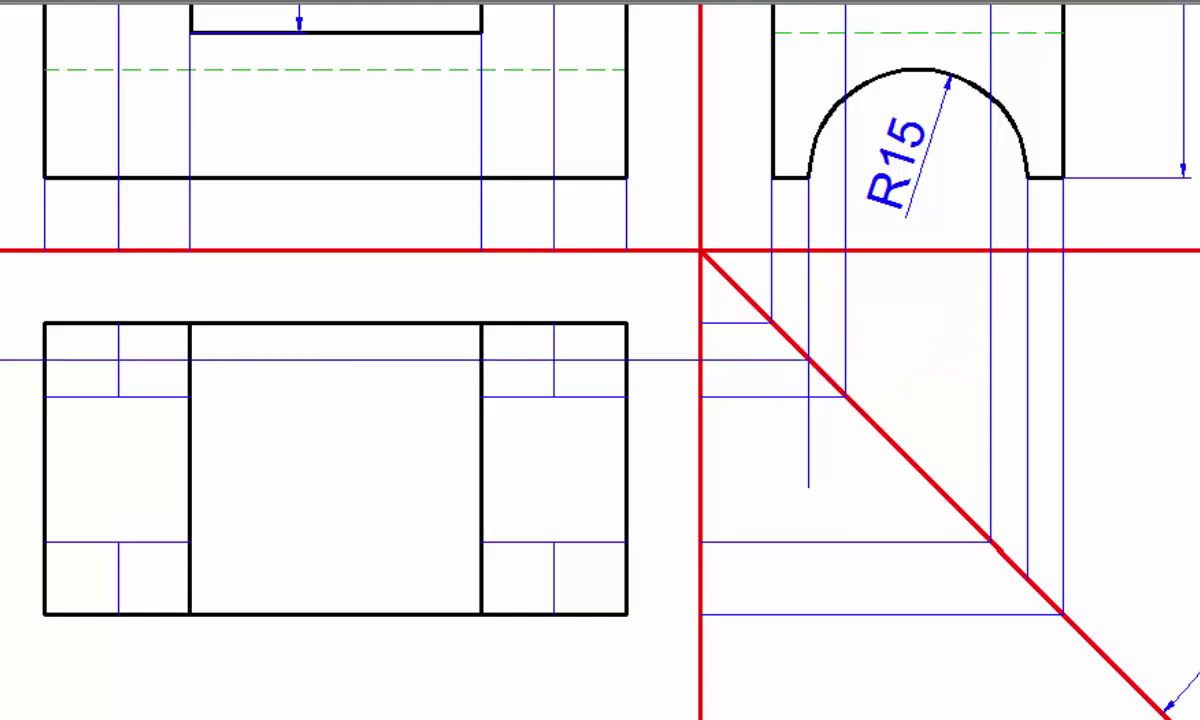
# Copy that line to the other arc-edge intersection on the 45° diagonal.
pyautogui.press('m')
pyautogui.press('Return')
pyautogui.click(763, 360)
pyautogui.press('Return')
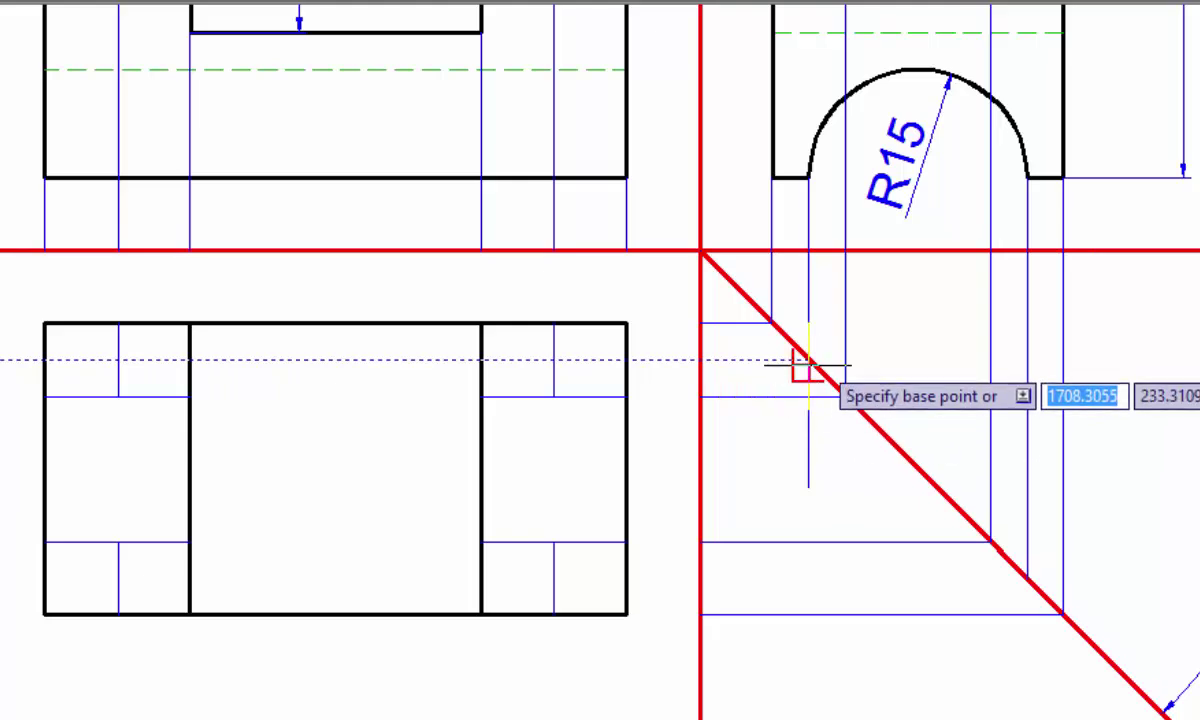
pyautogui.click(806, 362)
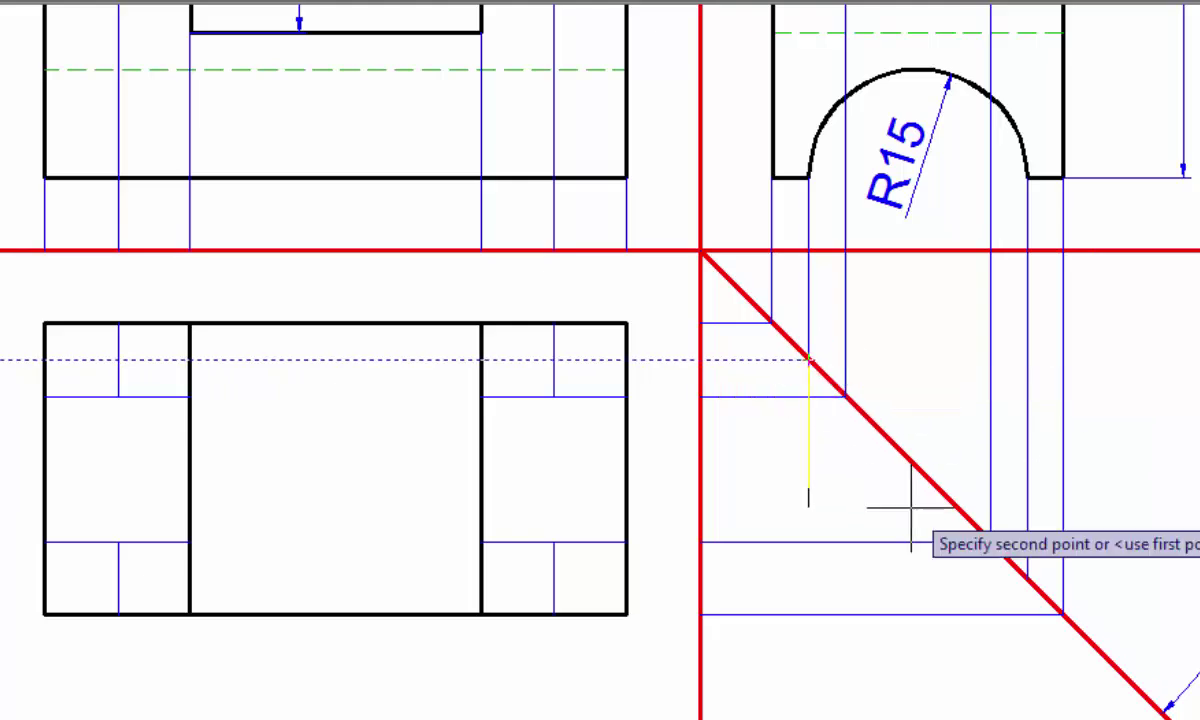
pyautogui.click(1027, 578)
pyautogui.rightClick(1188, 490)
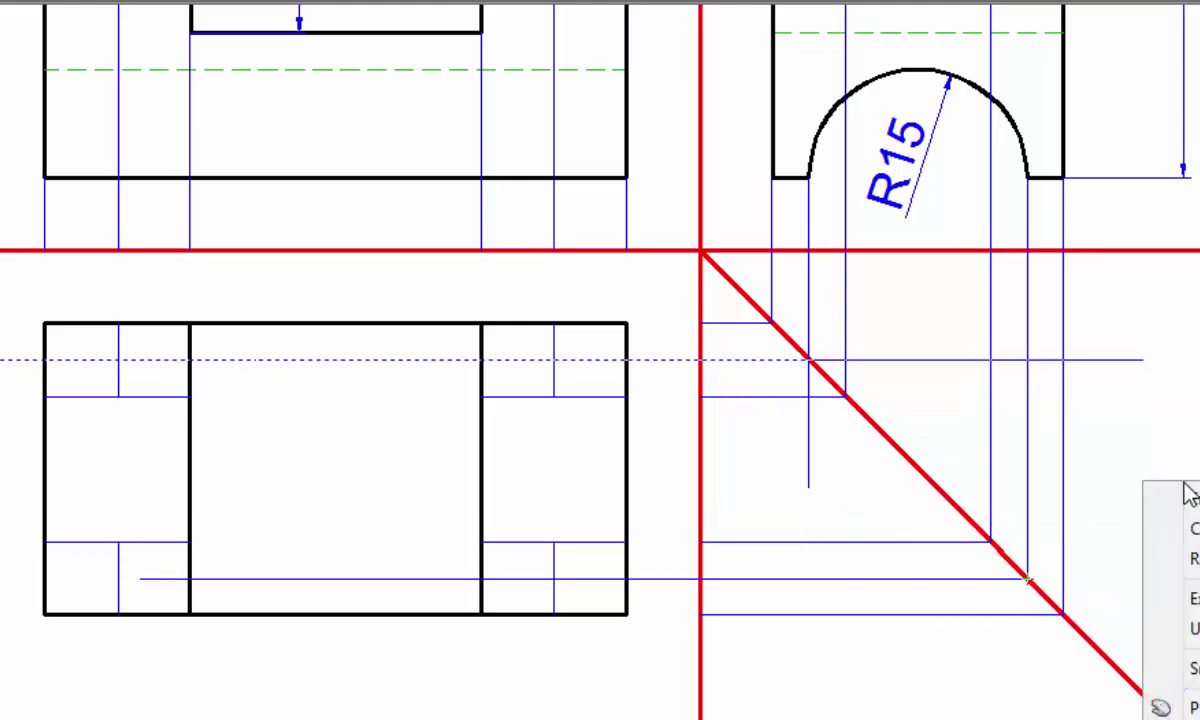
pyautogui.click(1167, 507)
pyautogui.scroll(-5, 1160, 495)
# Extend the lower arc-edge line left to the top view's left edge.
pyautogui.moveTo(1131, 458); pyautogui.dragTo(852, 490, button='middle')
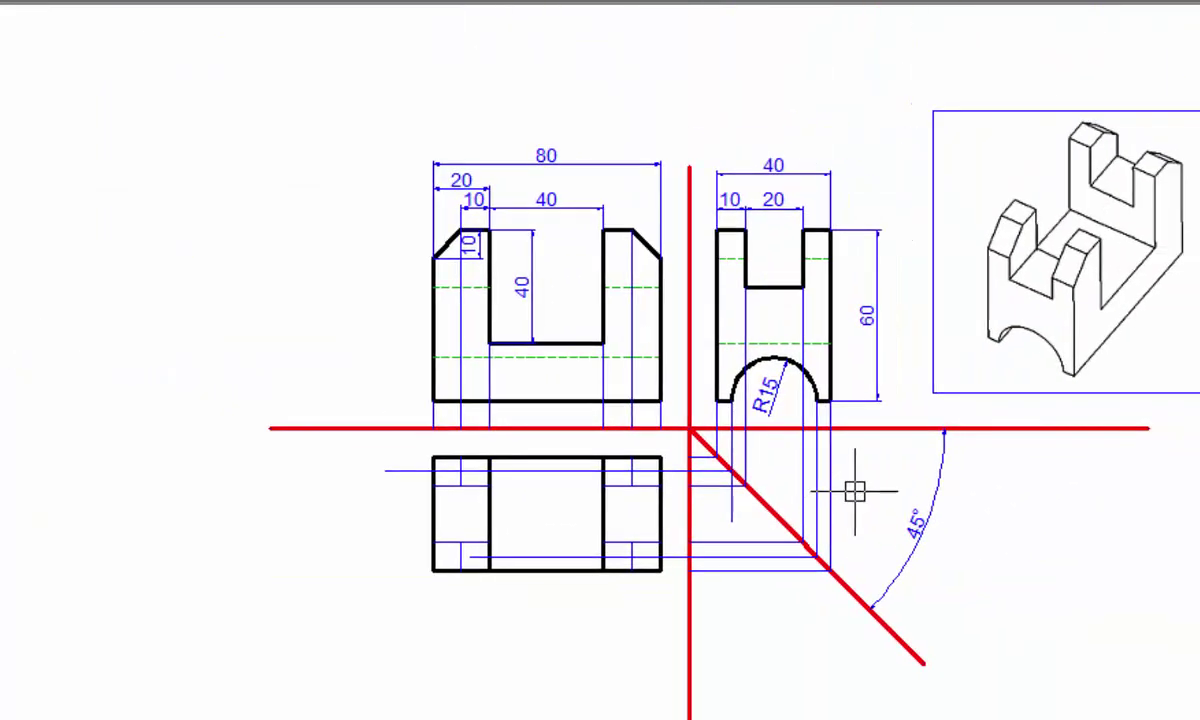
pyautogui.scroll(2, 852, 490)
pyautogui.moveTo(1130, 552); pyautogui.dragTo(1100, 560, button='middle')
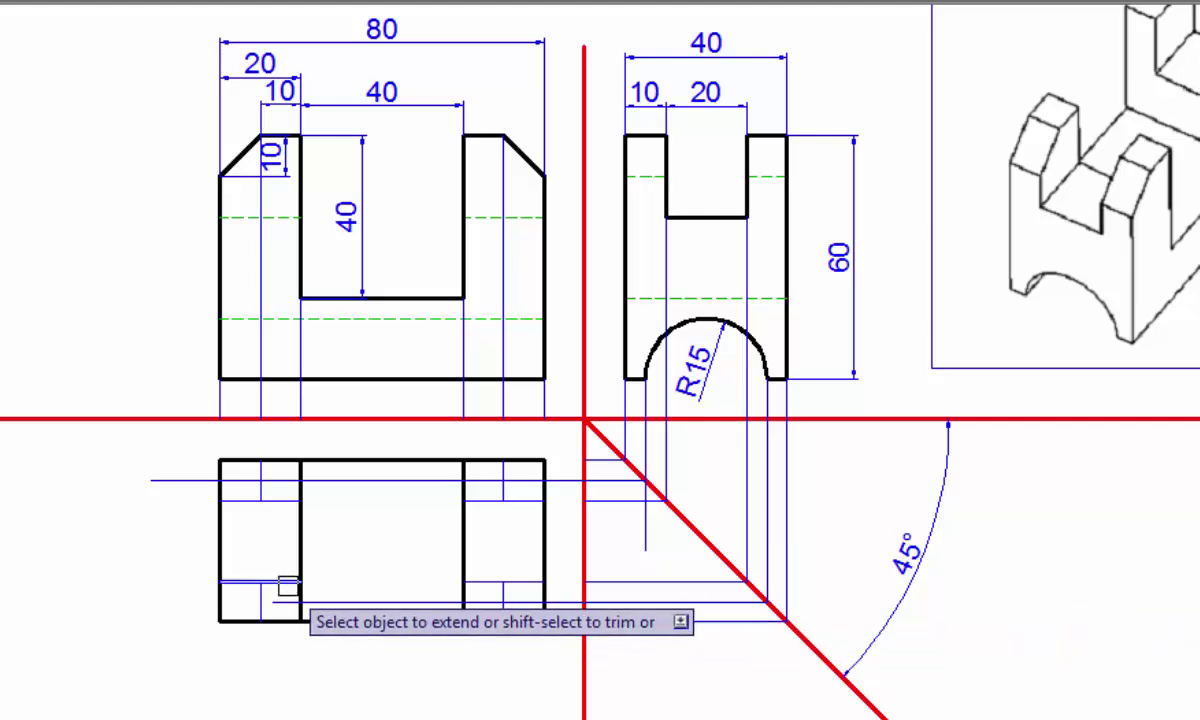
pyautogui.click(341, 601)
pyautogui.rightClick(390, 548)
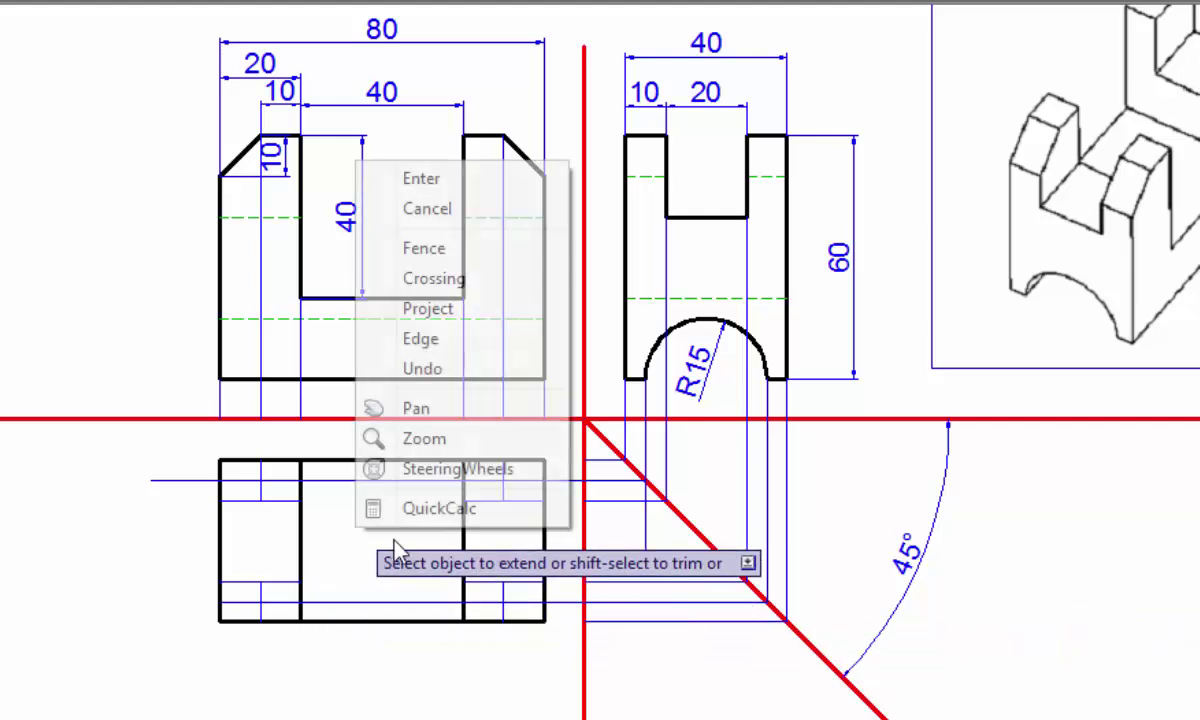
pyautogui.click(428, 180)
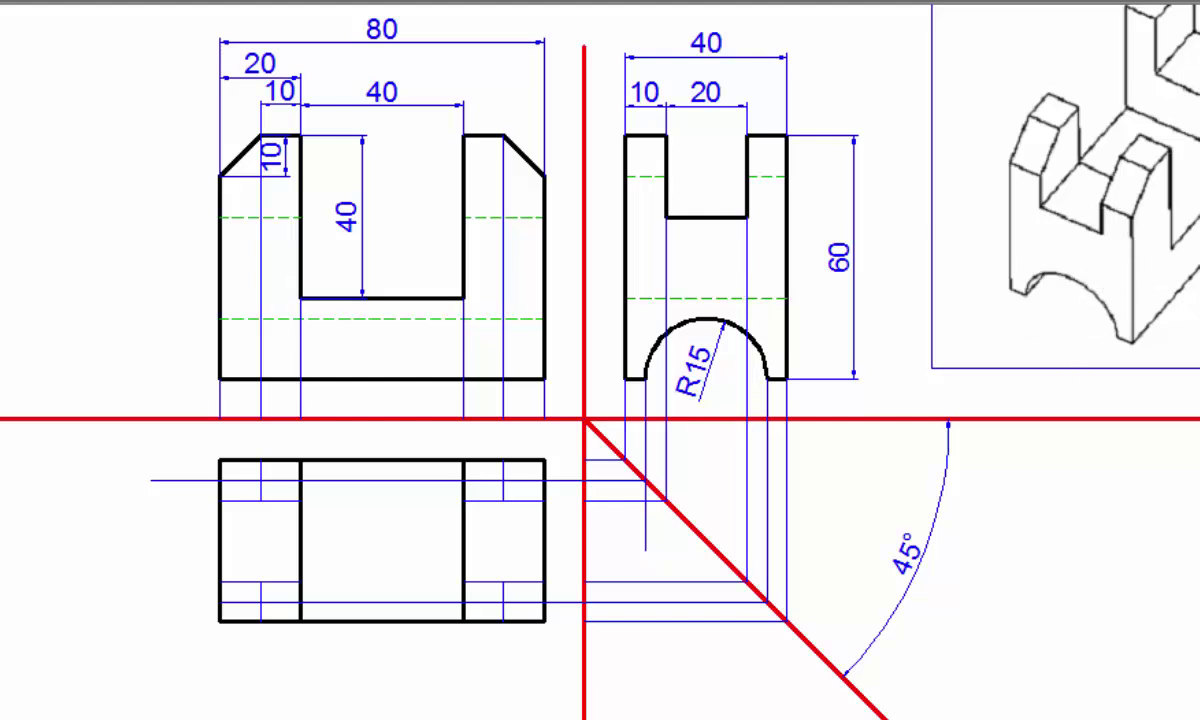
# Trim the line stubs outside the top view, up to the red vertical line.
pyautogui.write('tr')
pyautogui.press('Return')
pyautogui.click(177, 482)
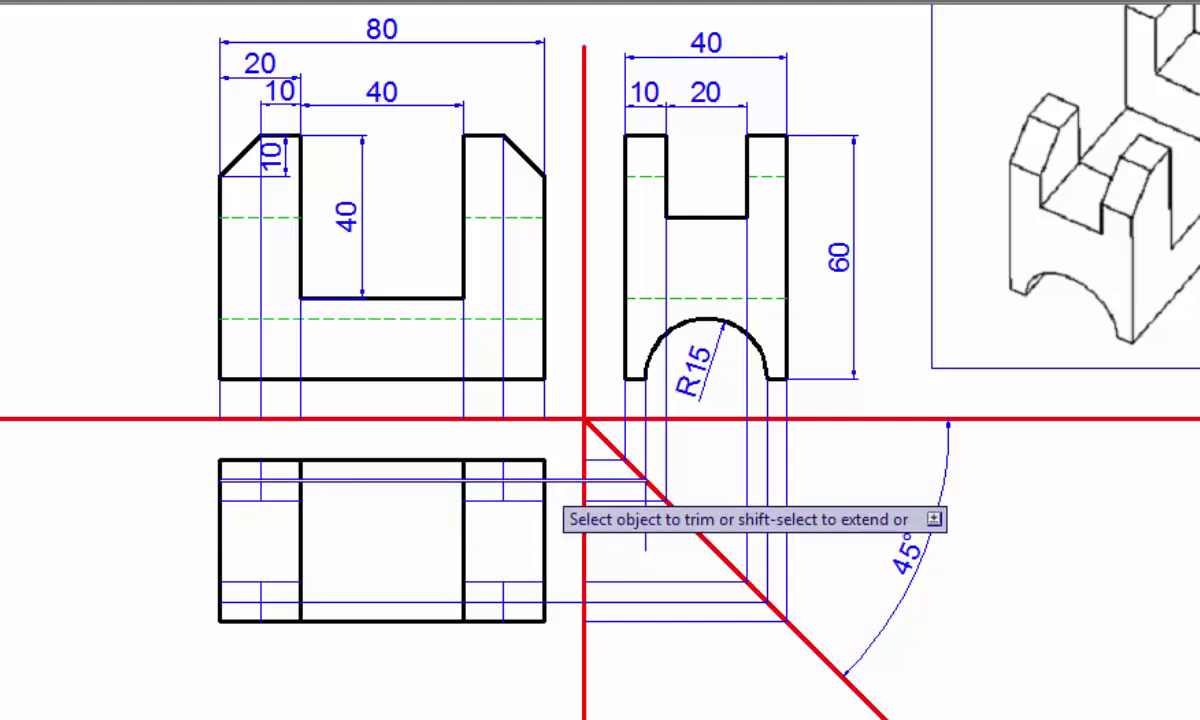
pyautogui.click(554, 481)
pyautogui.click(563, 595)
pyautogui.rightClick(1113, 512)
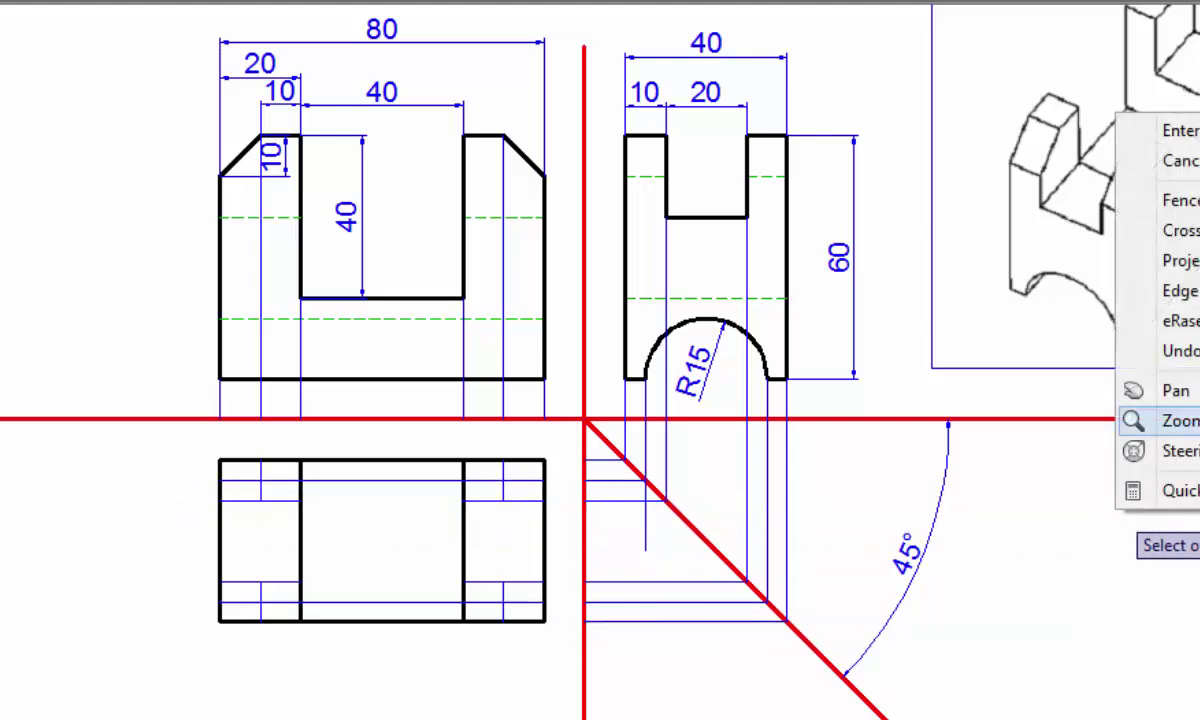
pyautogui.click(1160, 130)
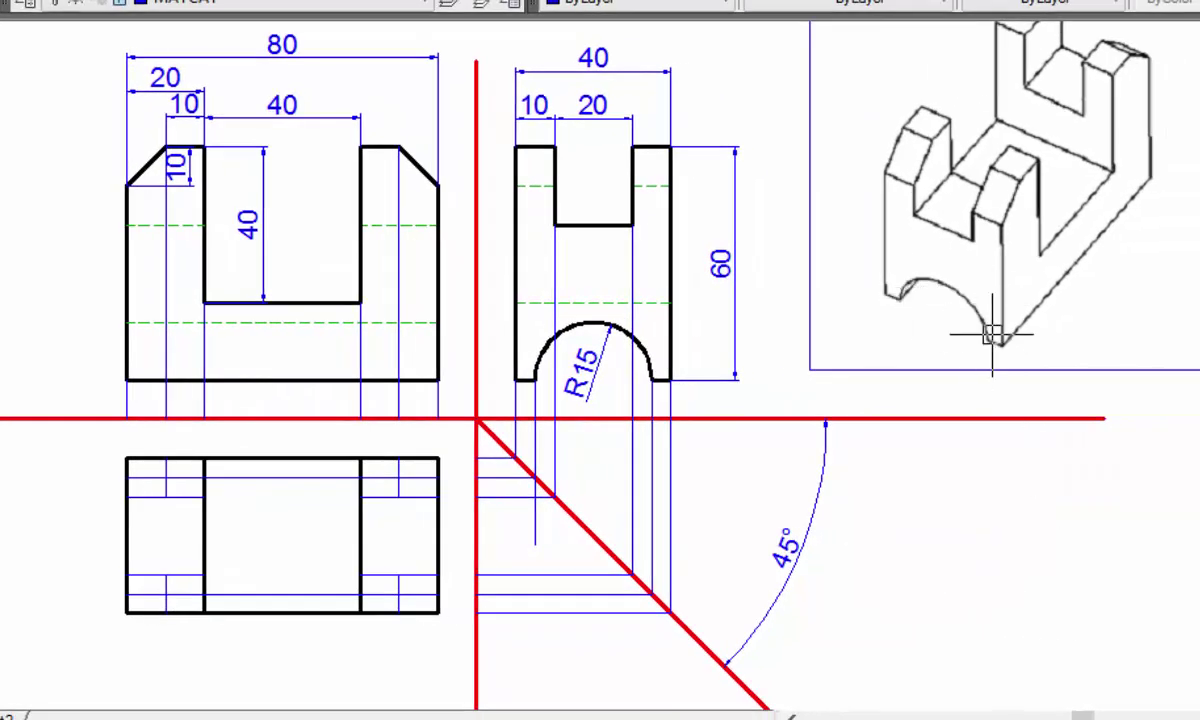
# Match the front view's hidden-line style onto the top view's two arc-edge lines.
pyautogui.click(282, 322)
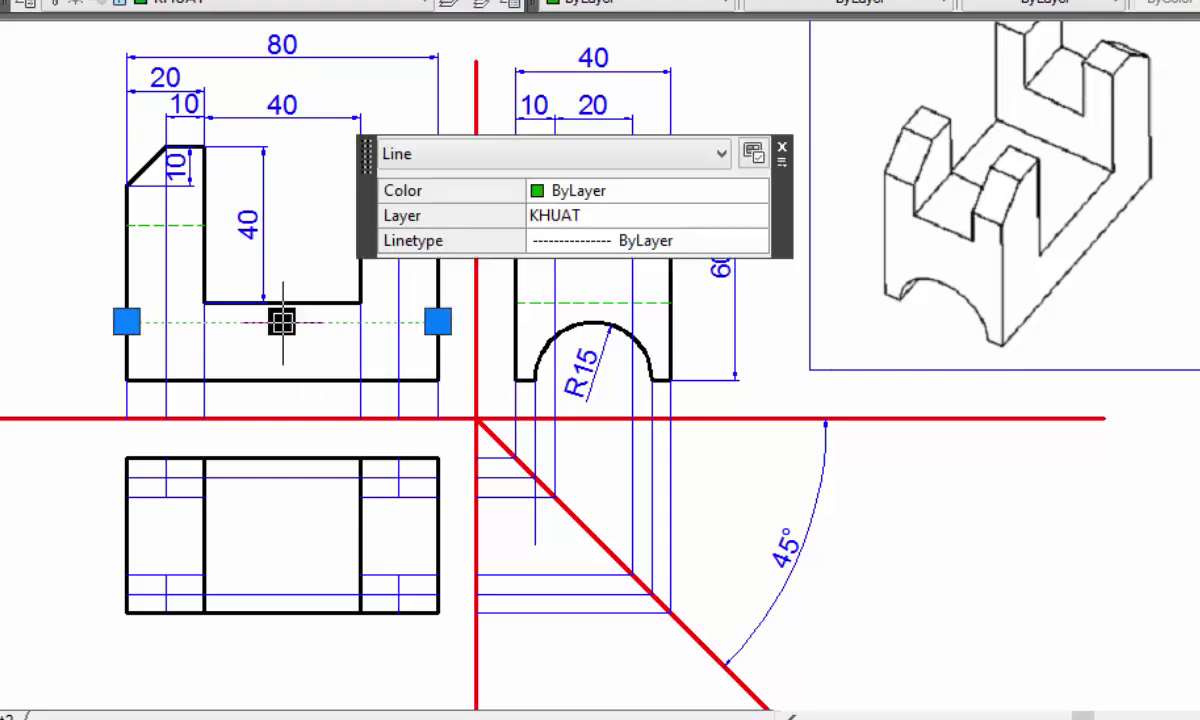
pyautogui.write('ma')
pyautogui.press('Return')
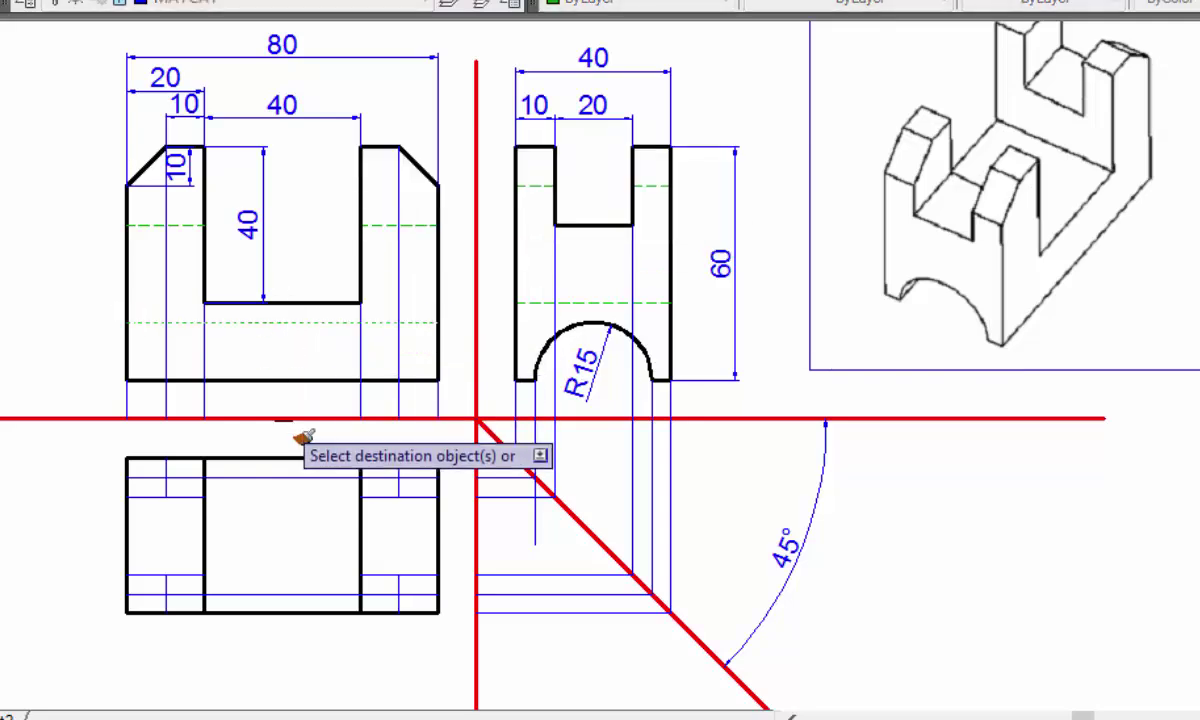
pyautogui.click(270, 474)
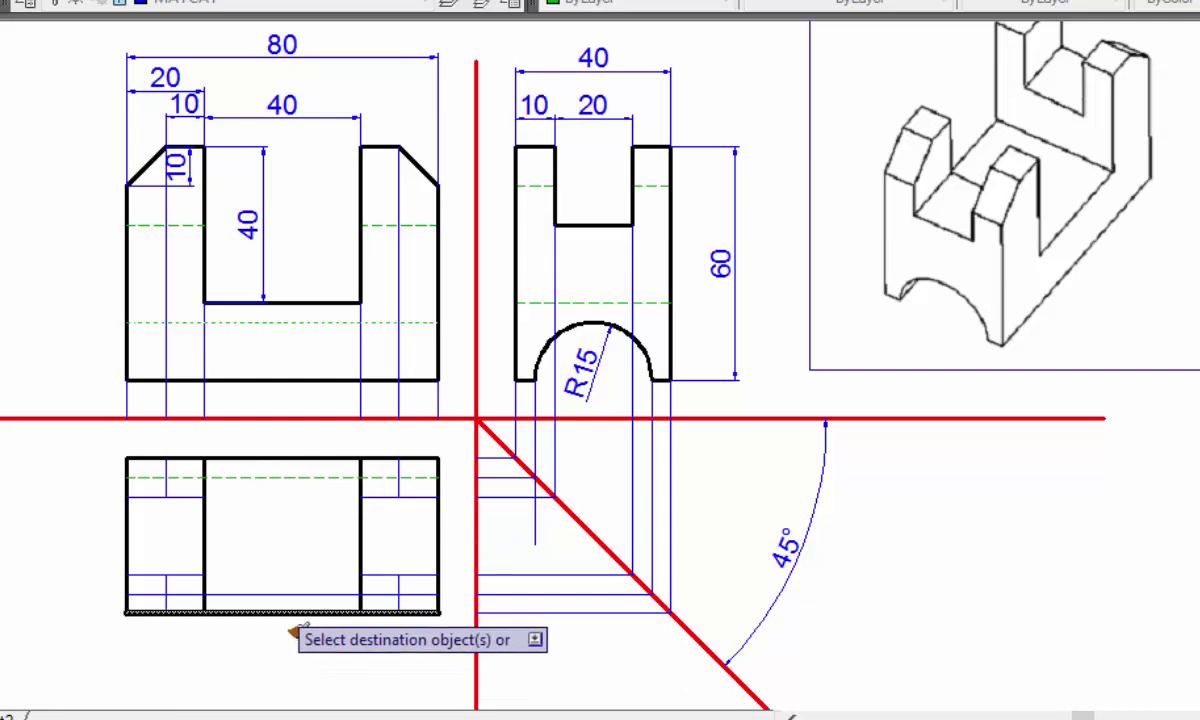
pyautogui.click(273, 593)
pyautogui.rightClick(899, 578)
pyautogui.click(985, 584)
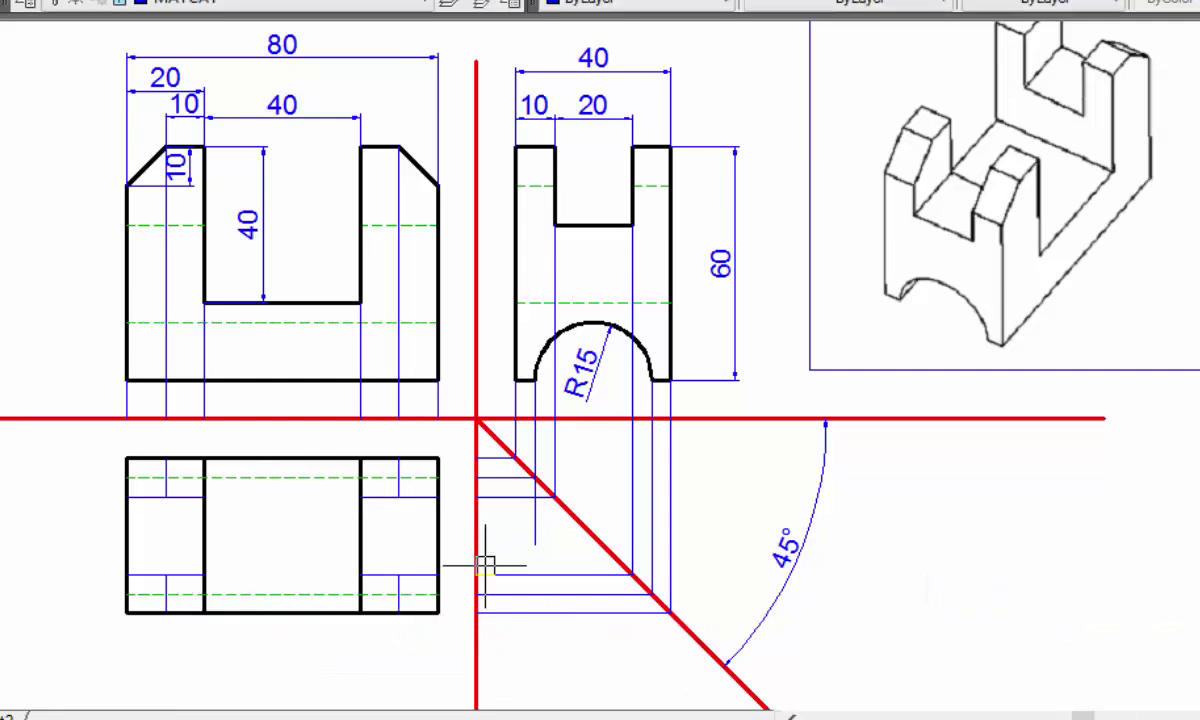
# Match solid outline properties onto the remaining thin projection lines of the views.
pyautogui.click(358, 537)
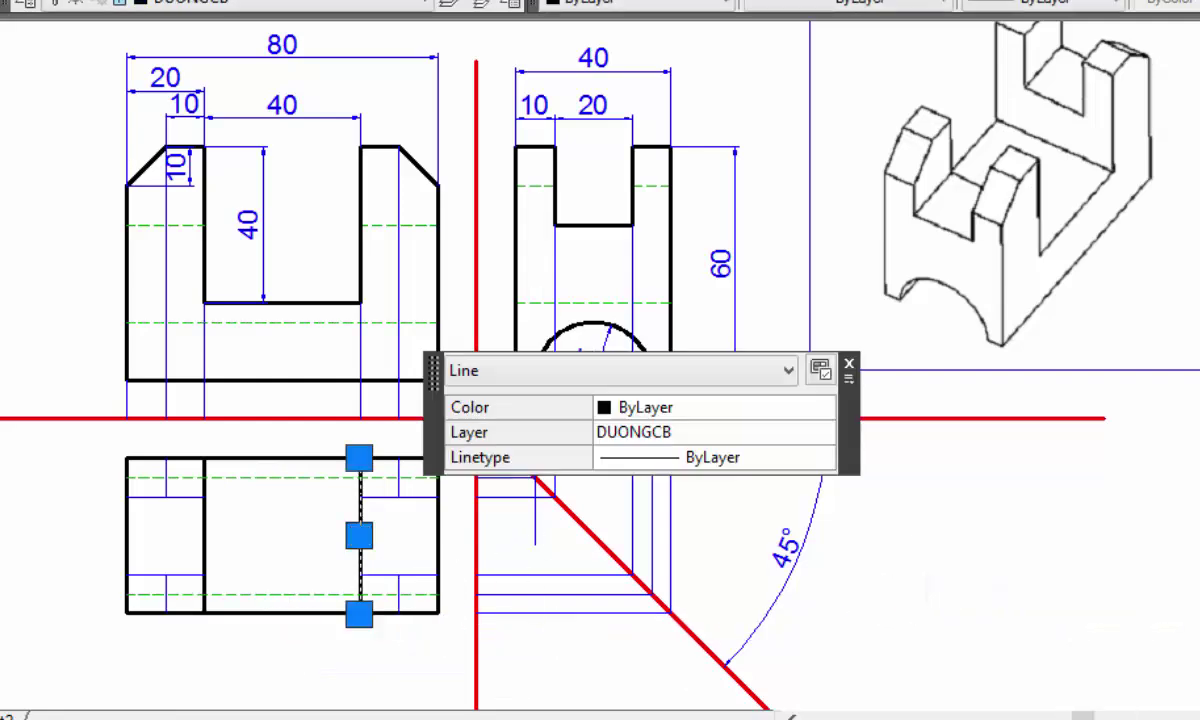
pyautogui.write('ma')
pyautogui.press('Return')
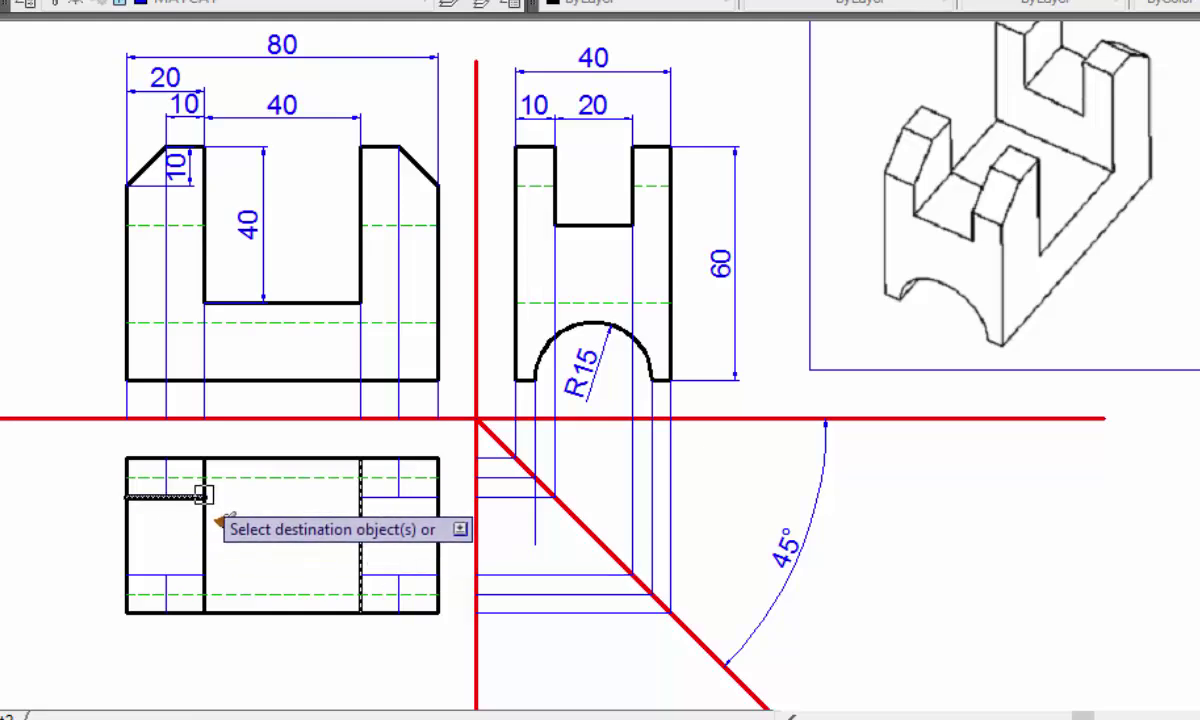
pyautogui.scroll(3, 167, 463)
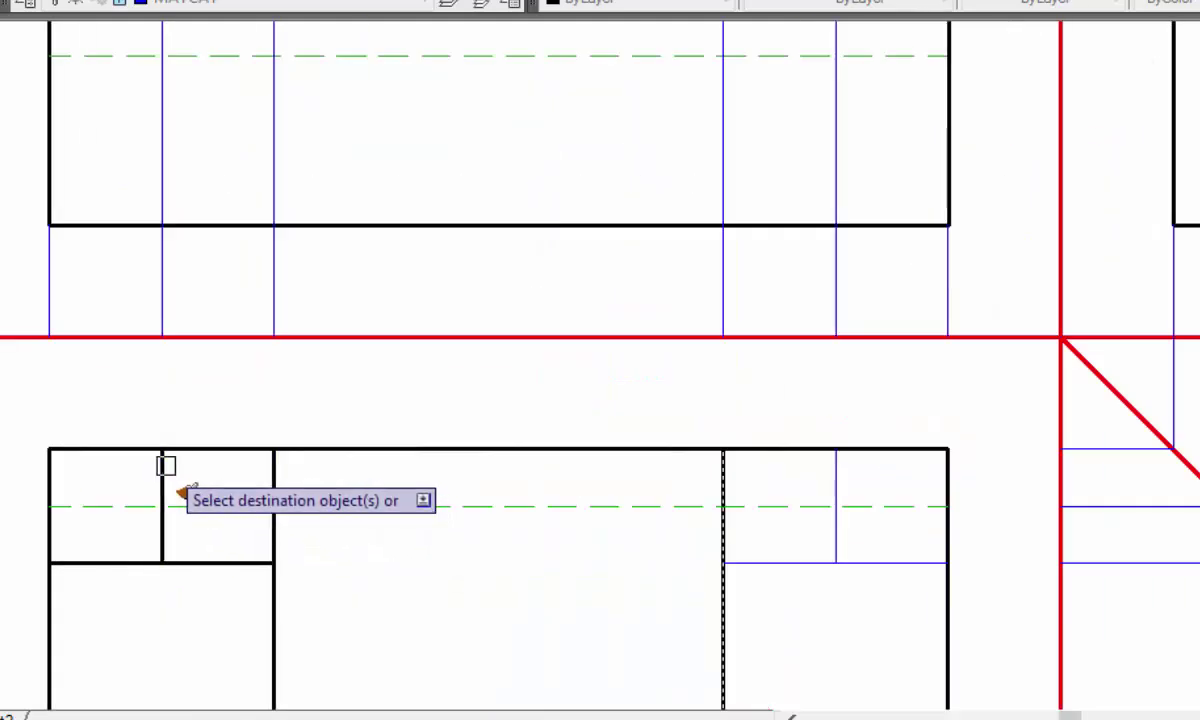
pyautogui.scroll(-4, 167, 463)
pyautogui.scroll(2, 182, 562)
pyautogui.scroll(2, 182, 562)
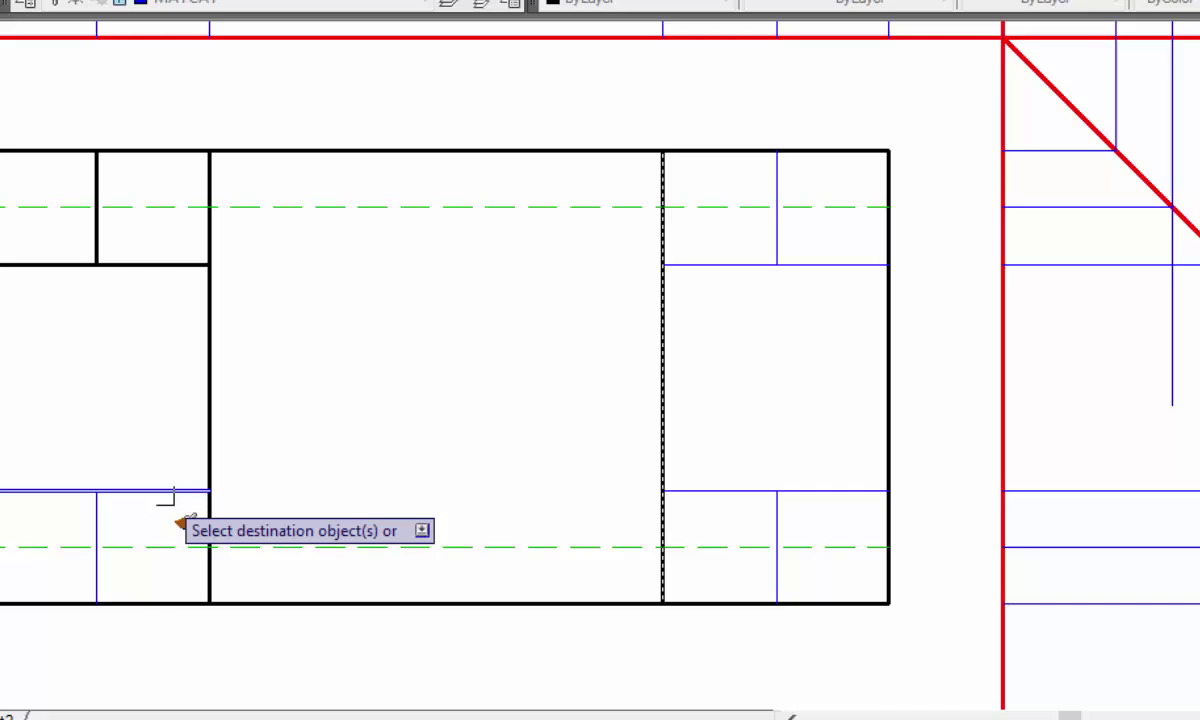
pyautogui.click(91, 517)
pyautogui.click(720, 491)
pyautogui.click(775, 509)
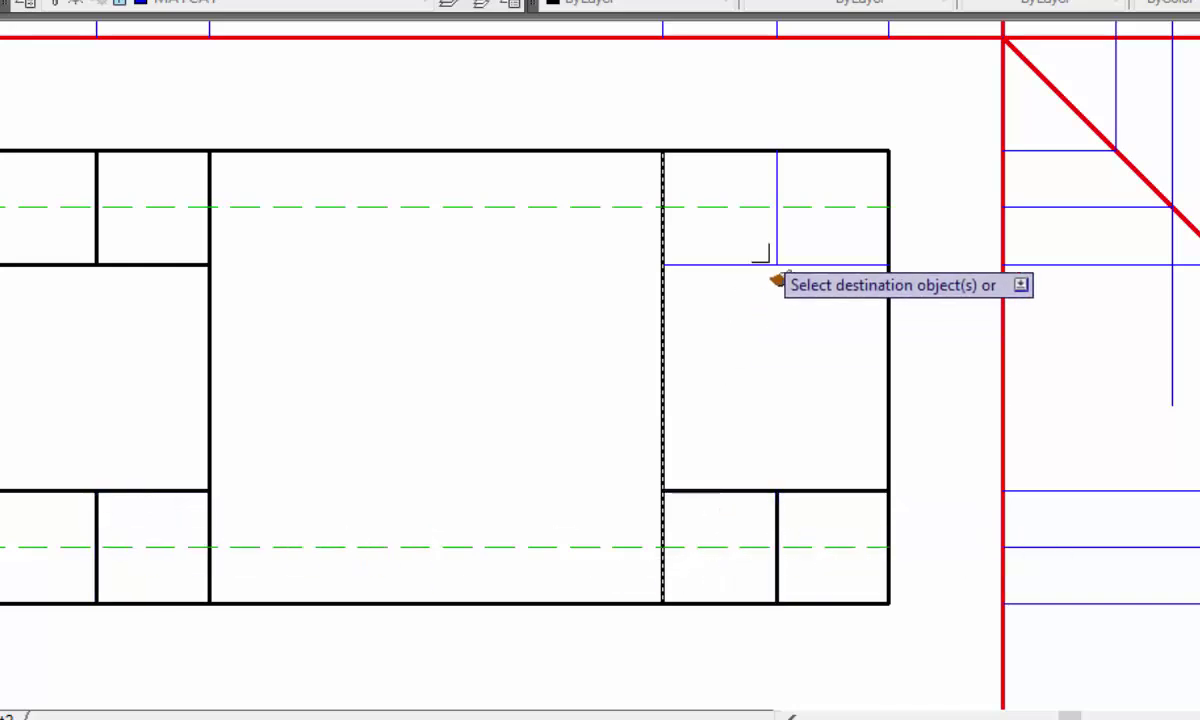
pyautogui.click(770, 240)
pyautogui.click(745, 265)
pyautogui.rightClick(571, 345)
pyautogui.click(590, 363)
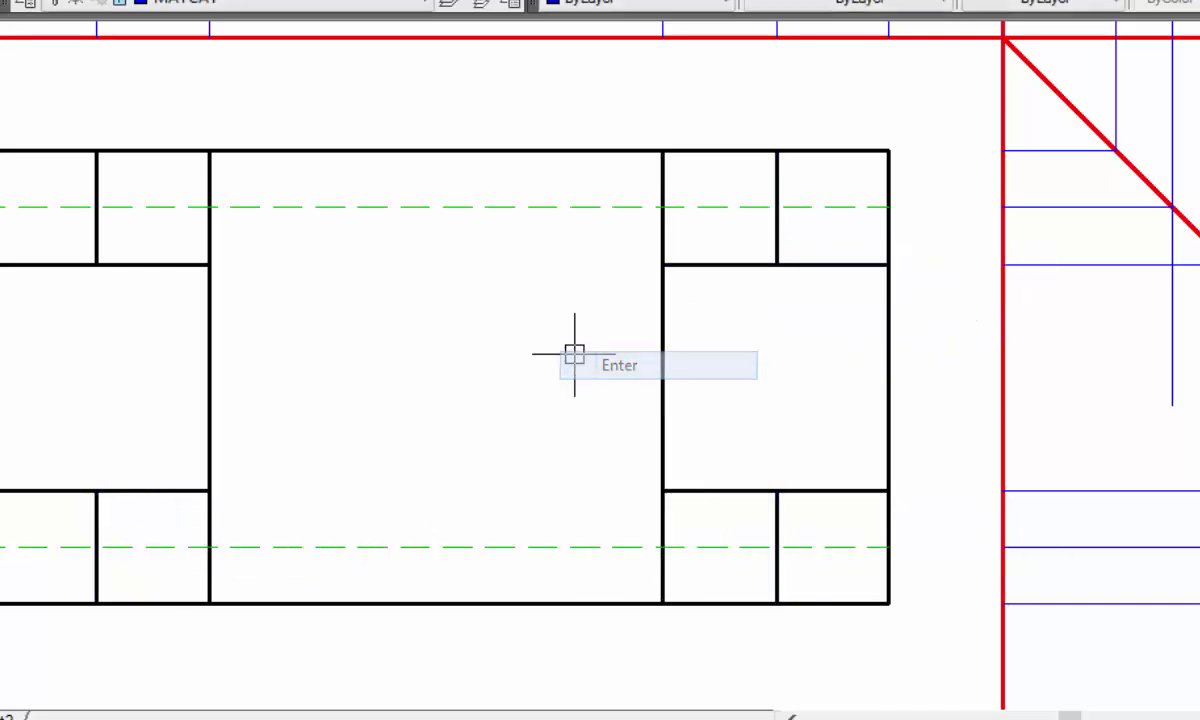
pyautogui.scroll(-3, 469, 536)
pyautogui.scroll(-1, 455, 503)
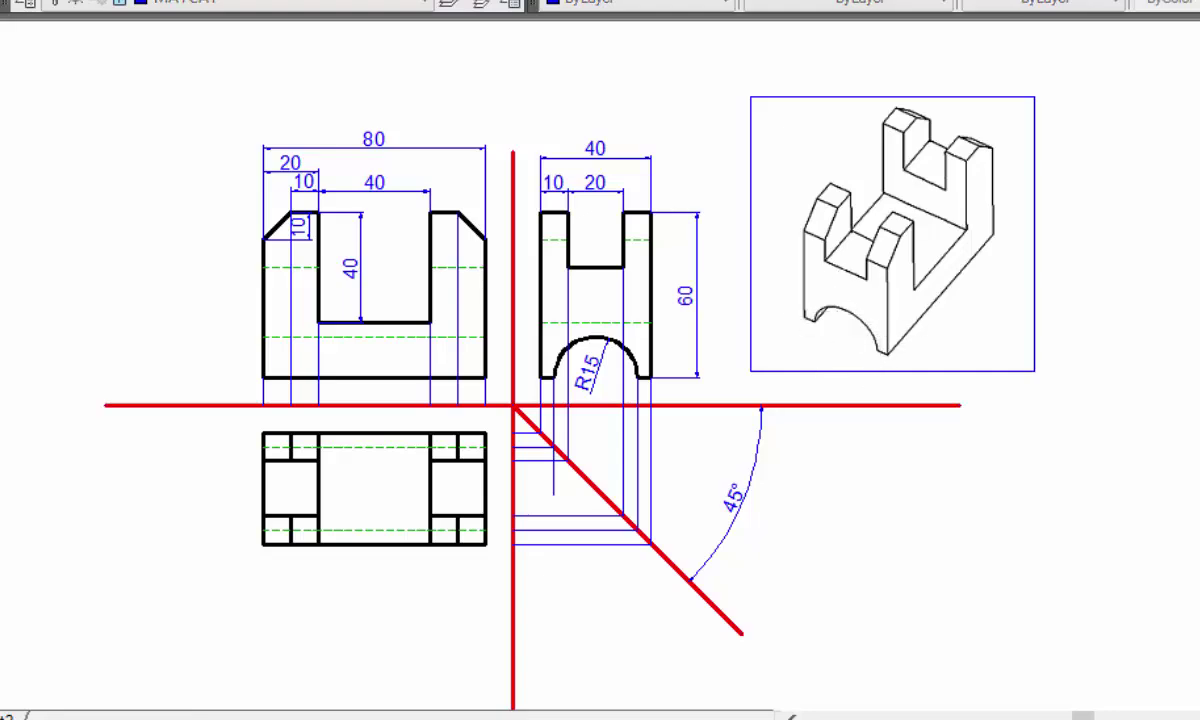
# Draw a horizontal line from the top view's left-edge midpoint just past its right edge.
pyautogui.click(262, 488)
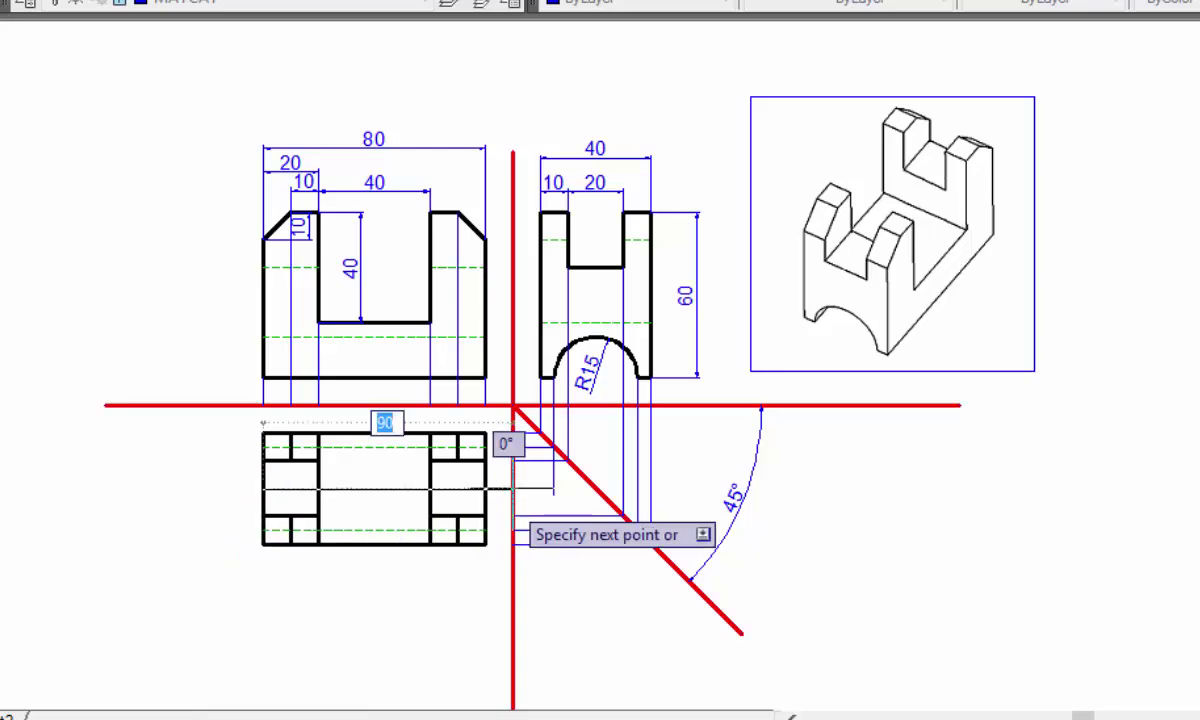
pyautogui.scroll(2, 512, 490)
pyautogui.scroll(3, 520, 492)
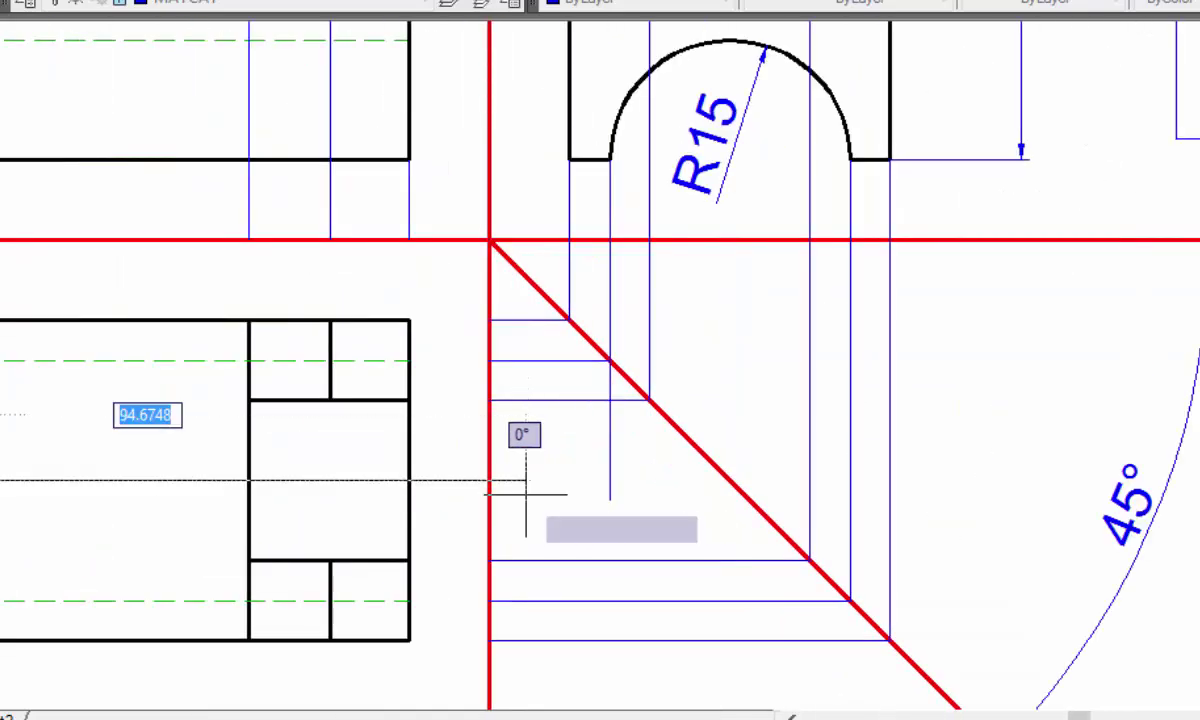
pyautogui.scroll(3, 525, 492)
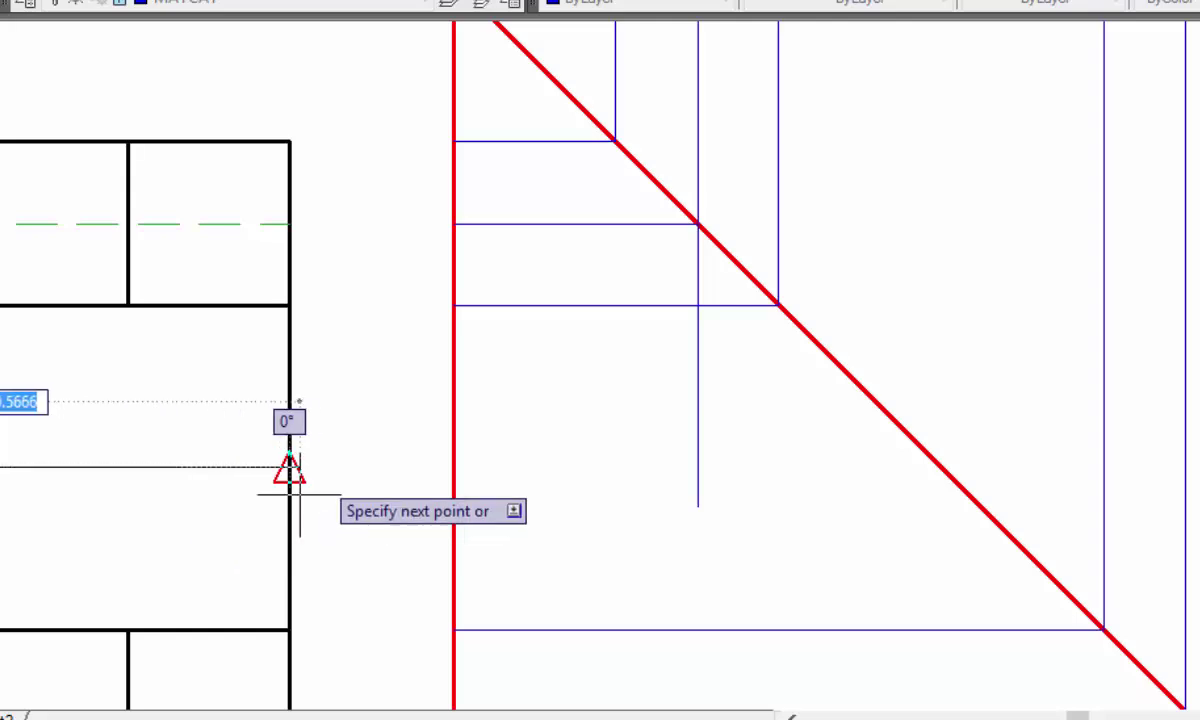
pyautogui.click(357, 468)
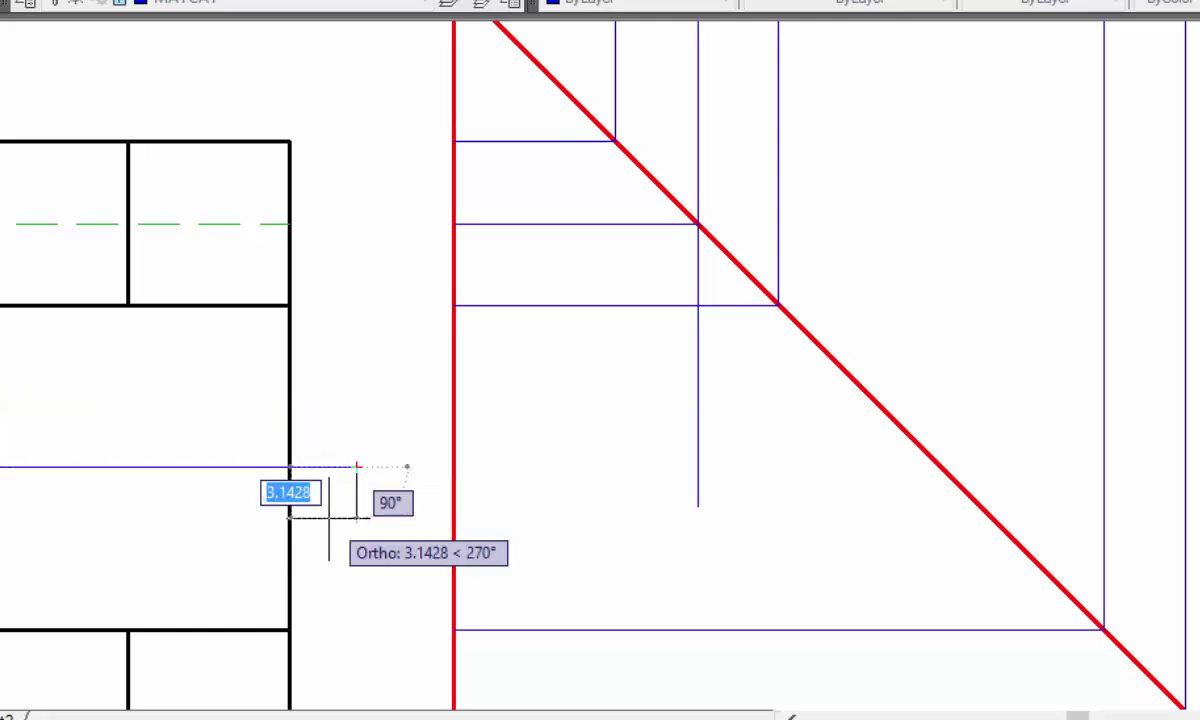
pyautogui.press('Escape')
# Grip-stretch the line's left endpoint just past the top view's left edge.
pyautogui.moveTo(330, 517); pyautogui.dragTo(592, 442, button='middle')
pyautogui.moveTo(163, 431); pyautogui.dragTo(533, 419, button='middle')
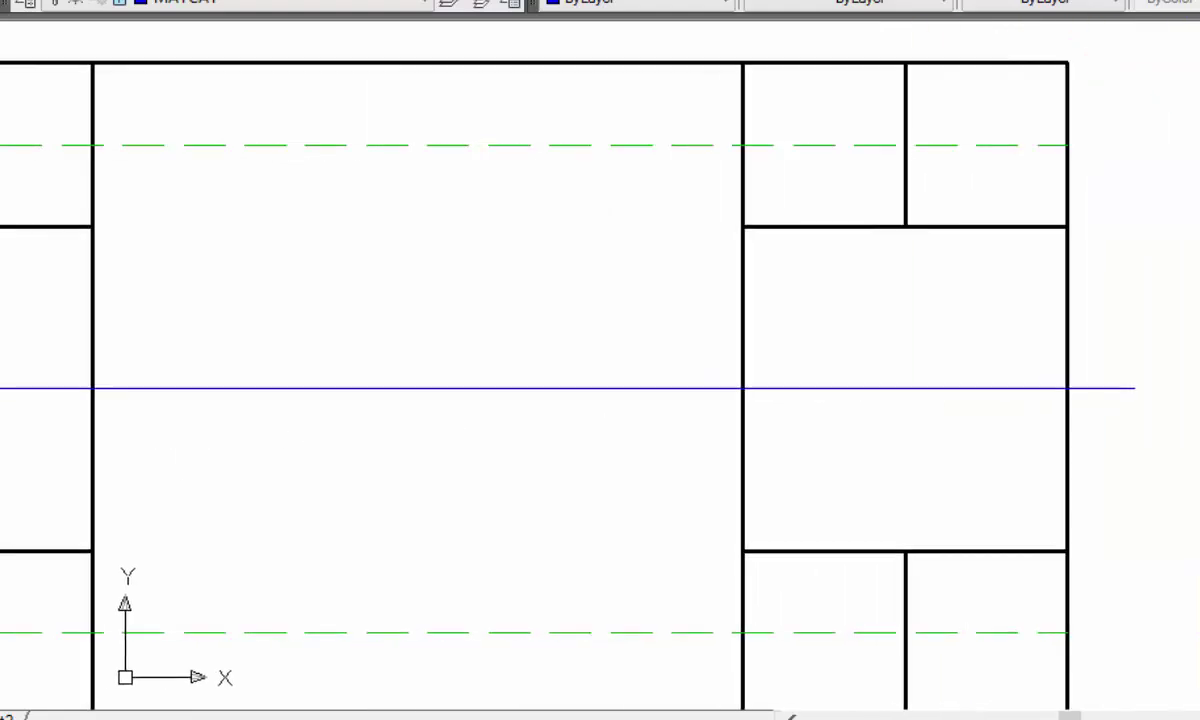
pyautogui.scroll(2, 99, 410)
pyautogui.scroll(-5, 450, 395)
pyautogui.click(260, 388)
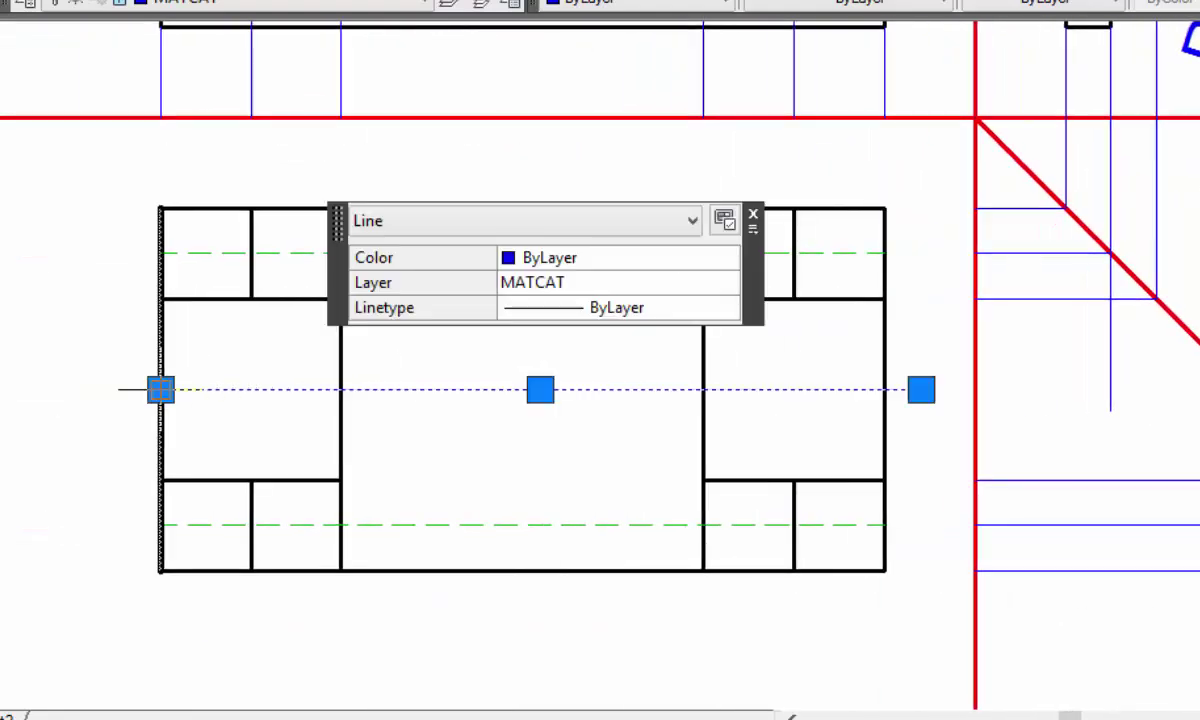
pyautogui.click(160, 389)
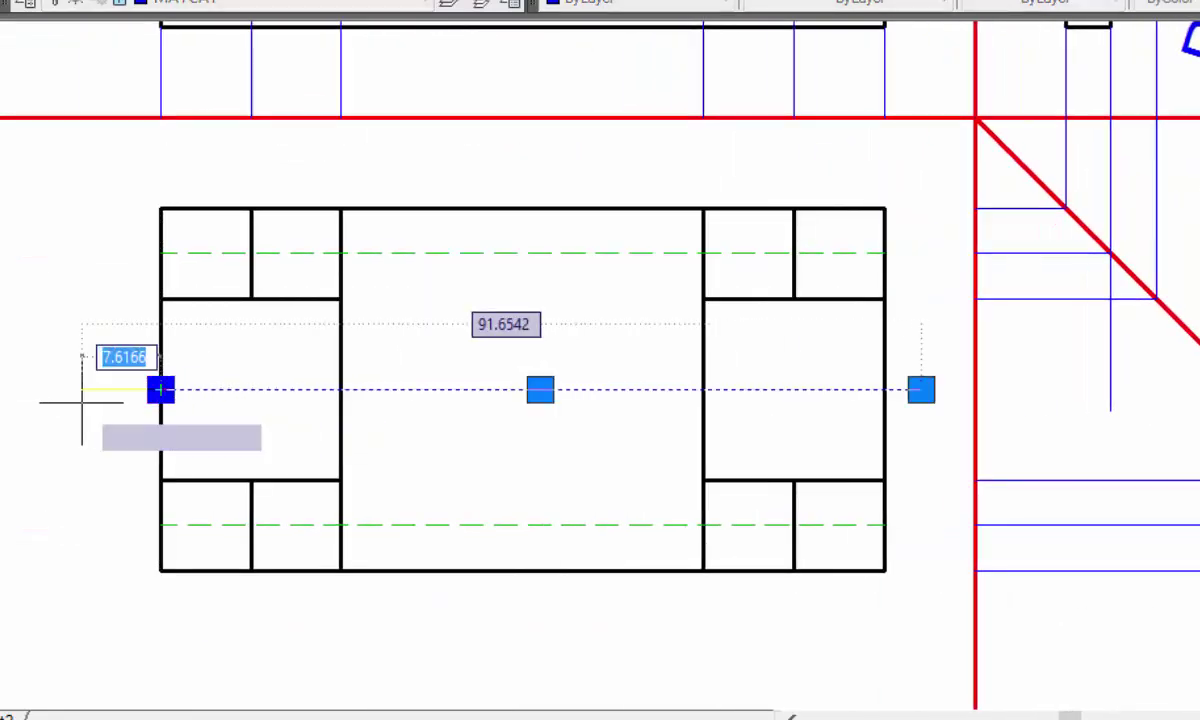
pyautogui.click(82, 403)
pyautogui.press('Escape')
pyautogui.scroll(-1, 90, 475)
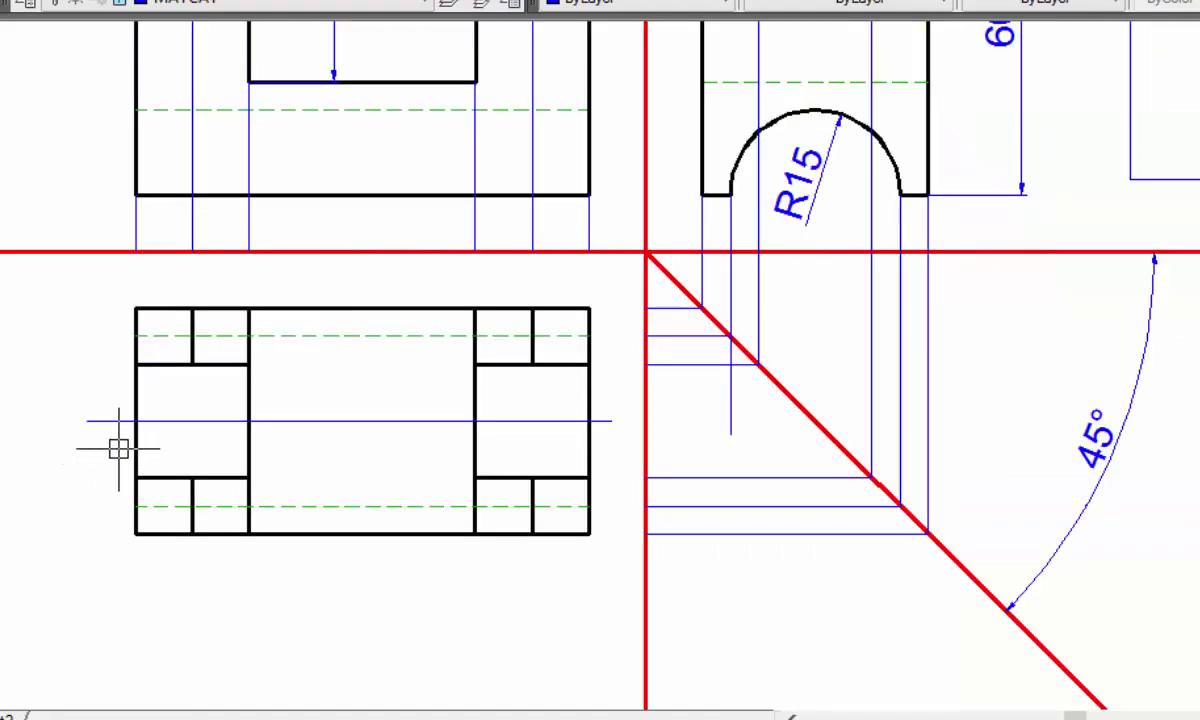
pyautogui.click(425, 3)
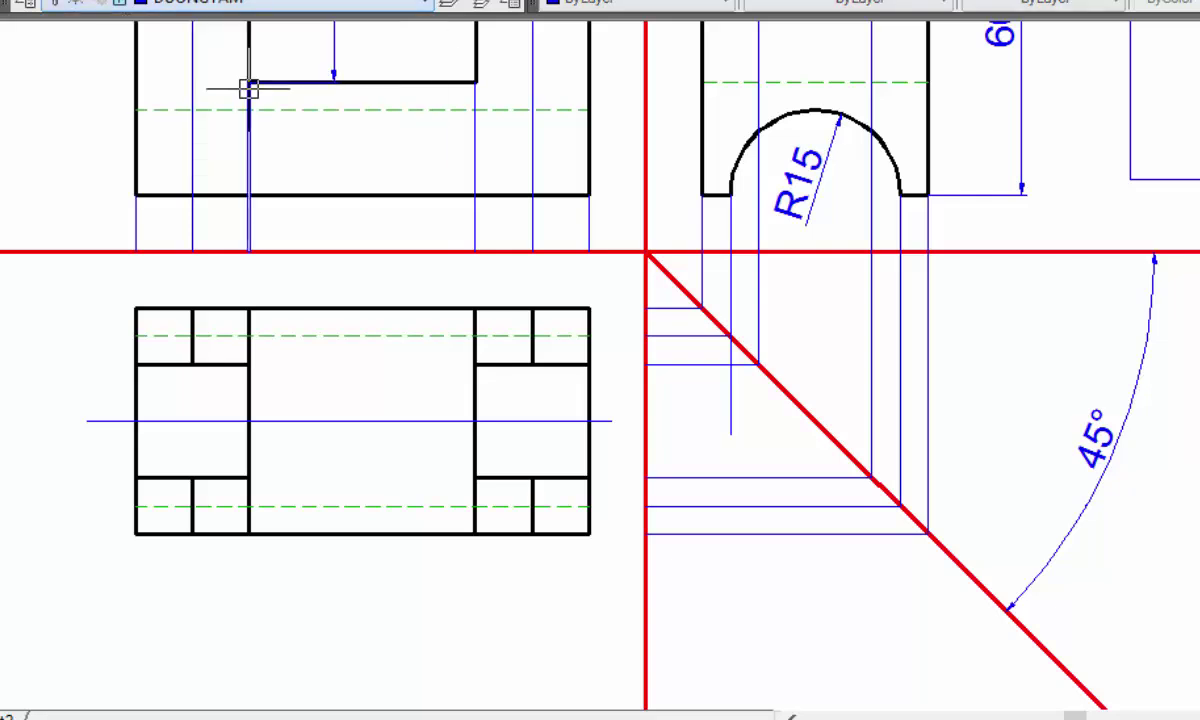
# Move the top view's horizontal middle line onto the DUONGTAM layer.
pyautogui.click(316, 421)
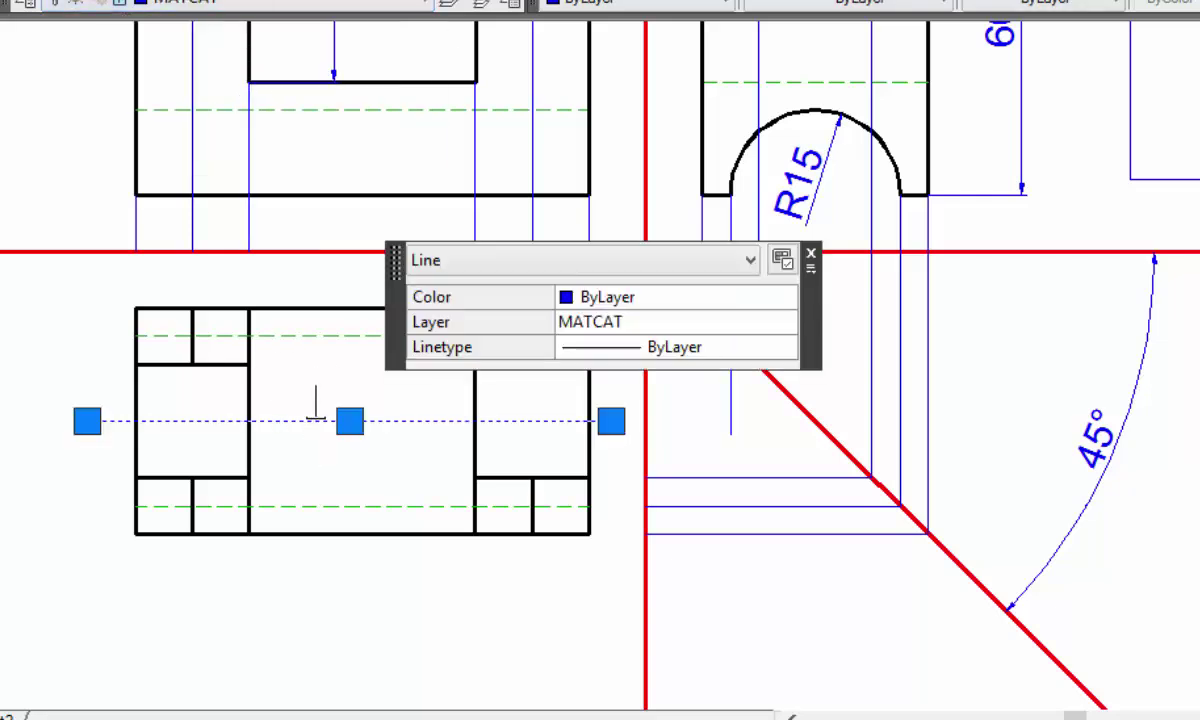
pyautogui.click(335, 21)
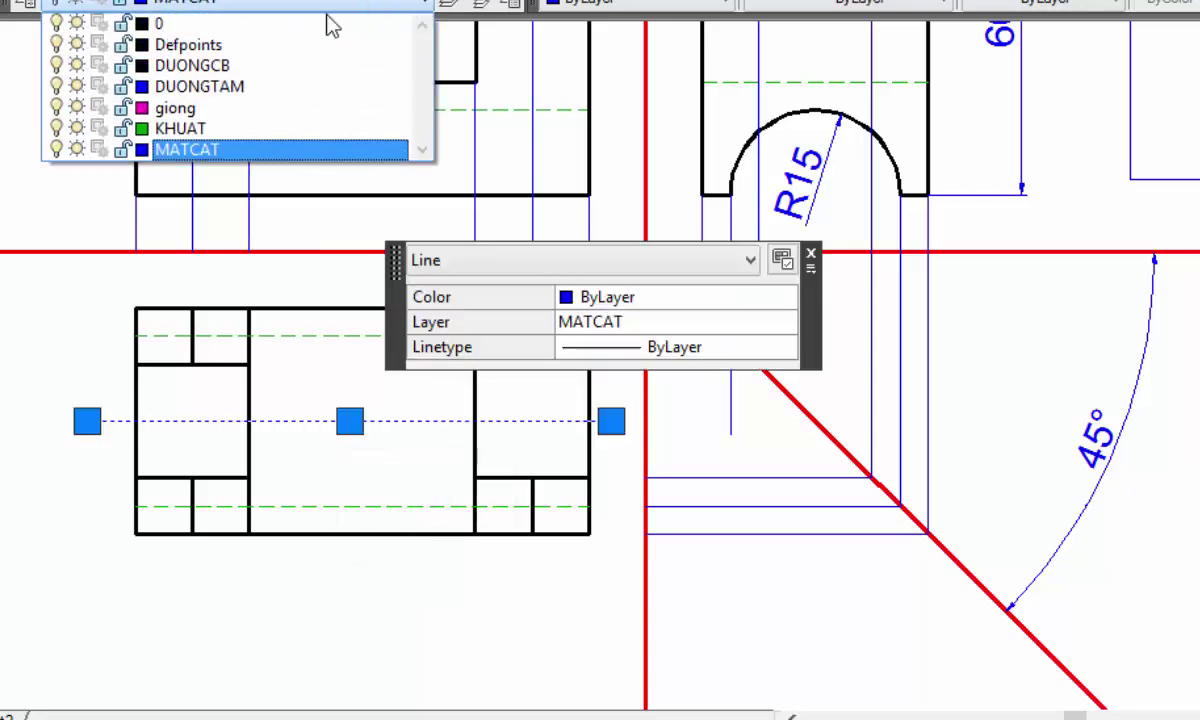
pyautogui.click(246, 94)
pyautogui.press('Escape')
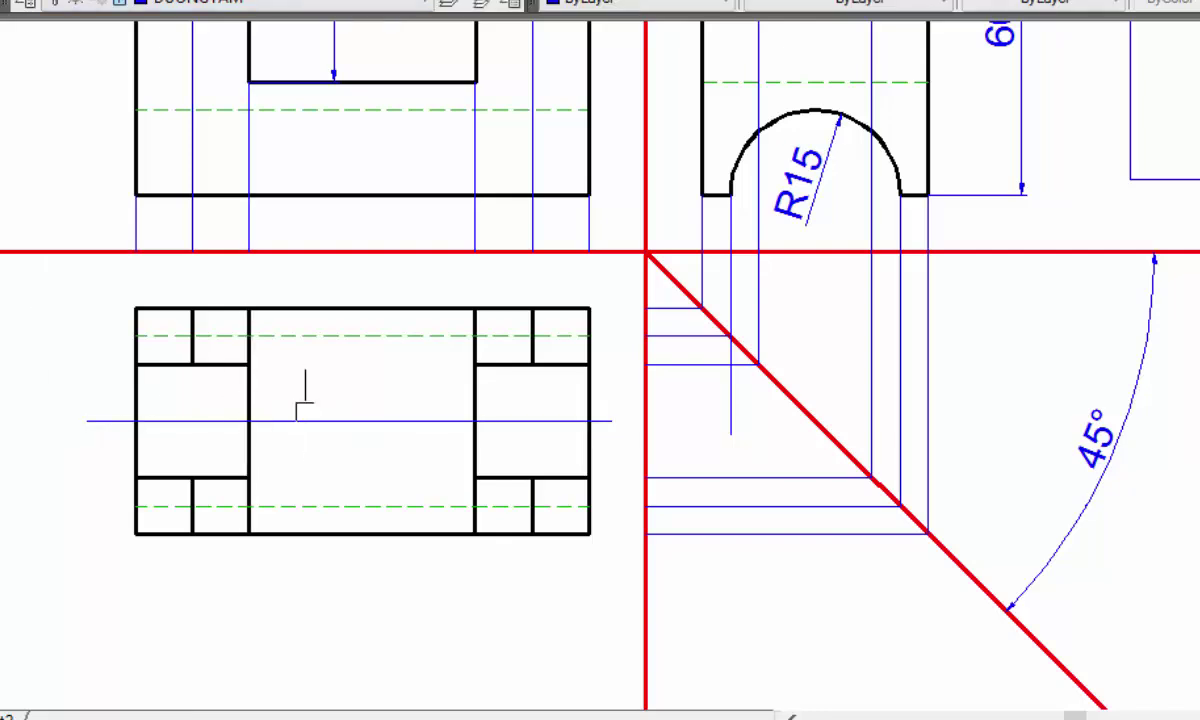
# Adjust the centre line's linetype scale in Properties so it shows dash-dot.
pyautogui.click(304, 420)
pyautogui.hotkey('ctrl', '1')
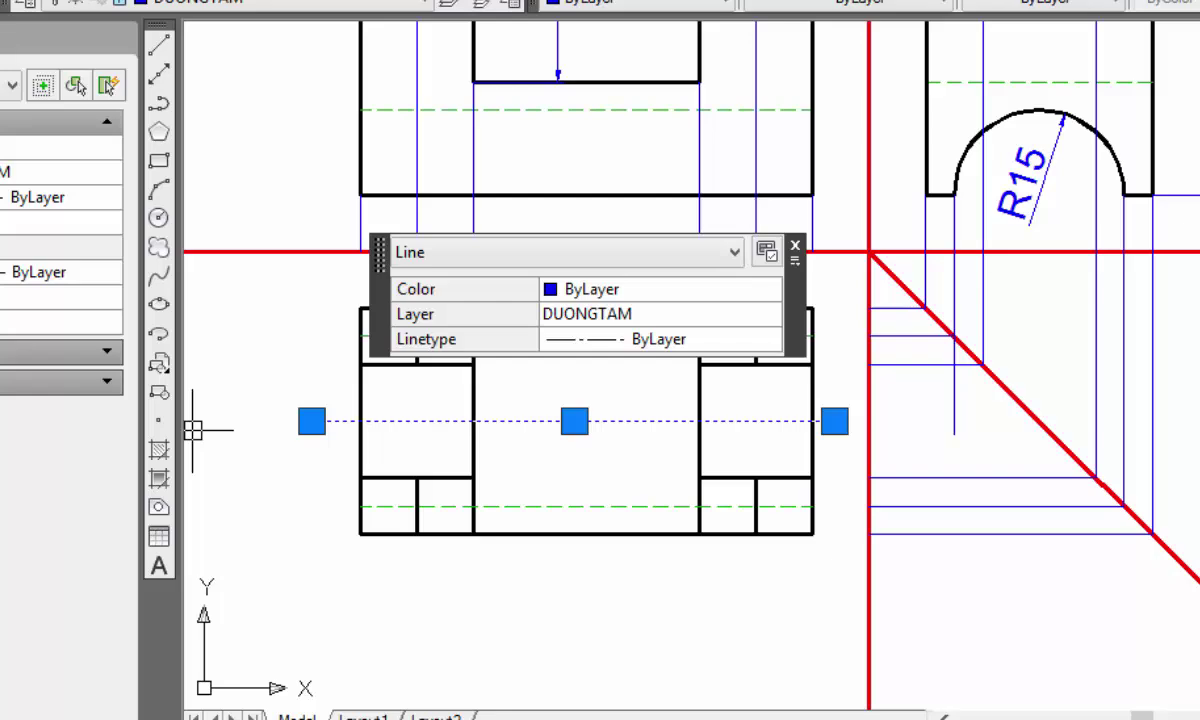
pyautogui.click(60, 222)
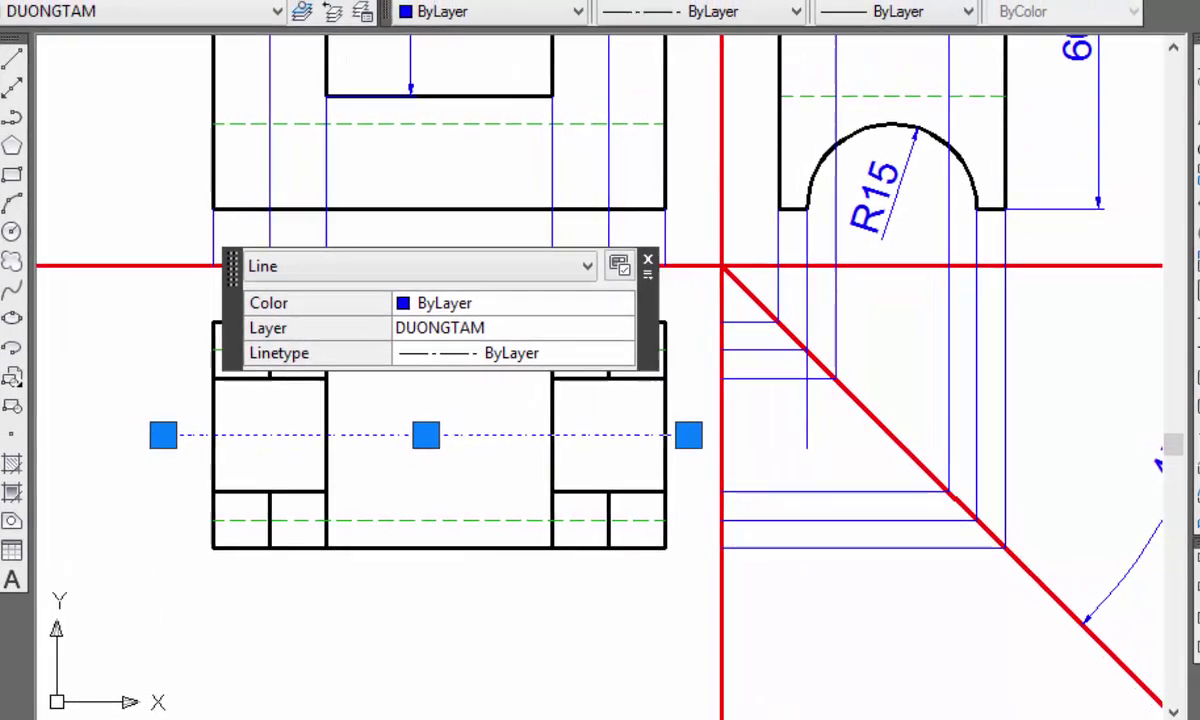
pyautogui.press('Escape')
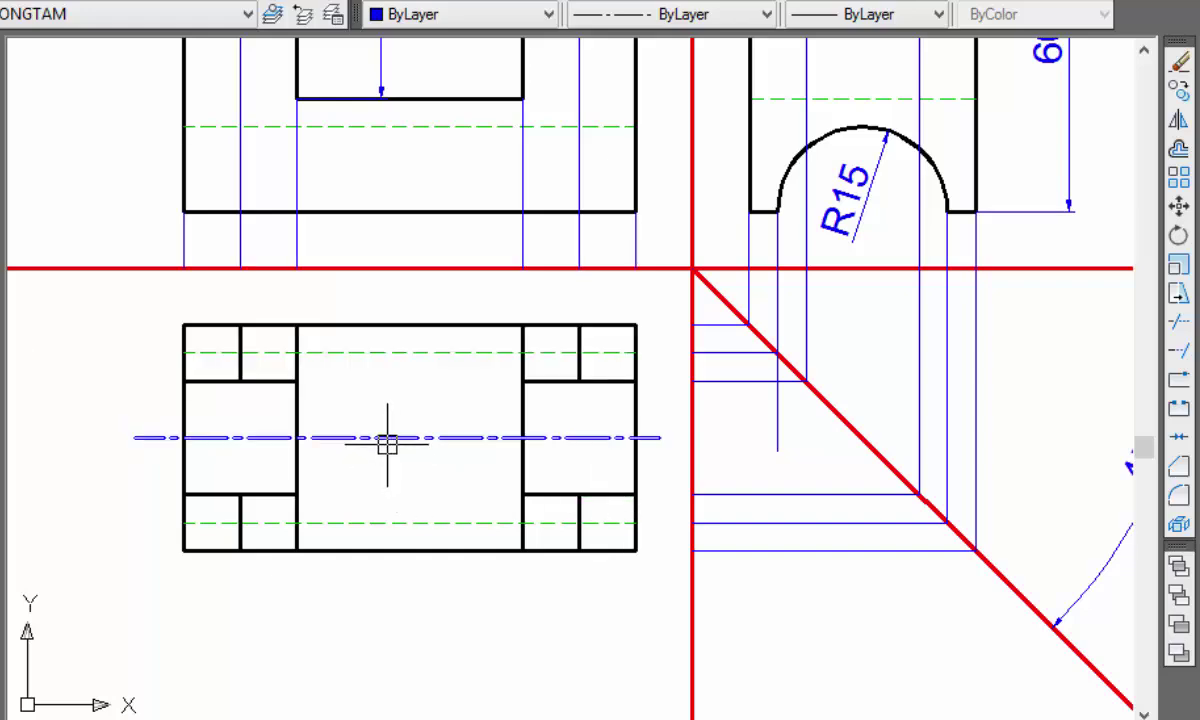
pyautogui.click(387, 440)
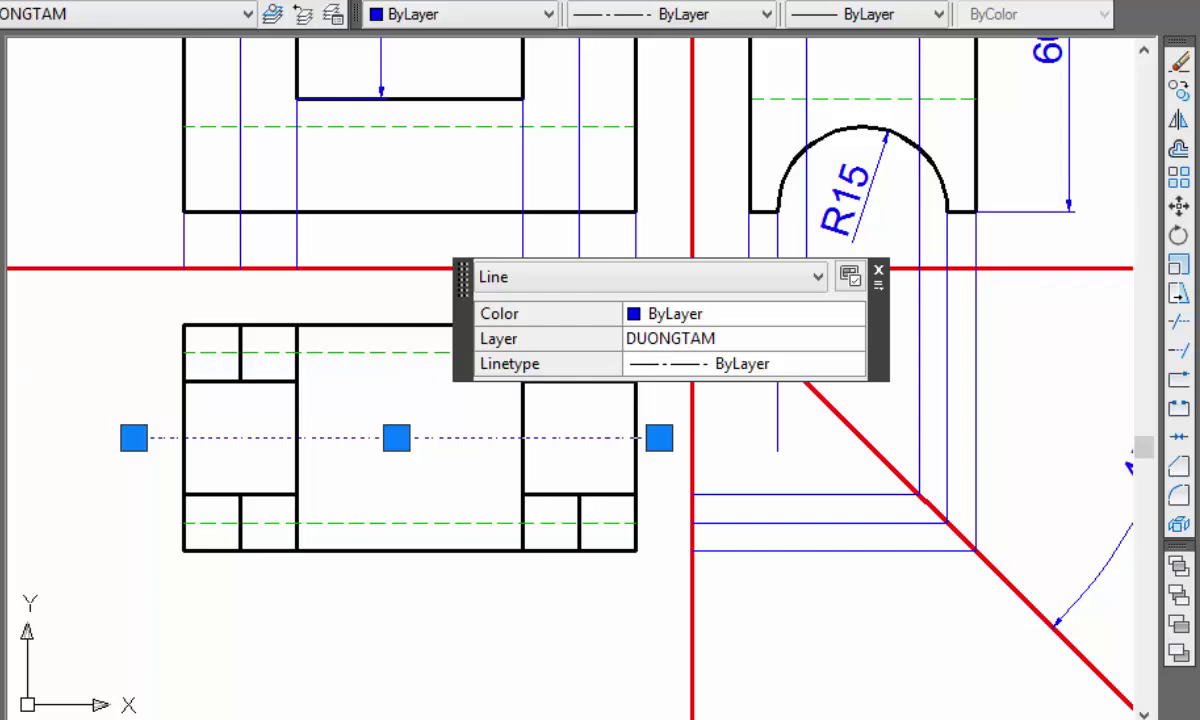
pyautogui.press('Escape')
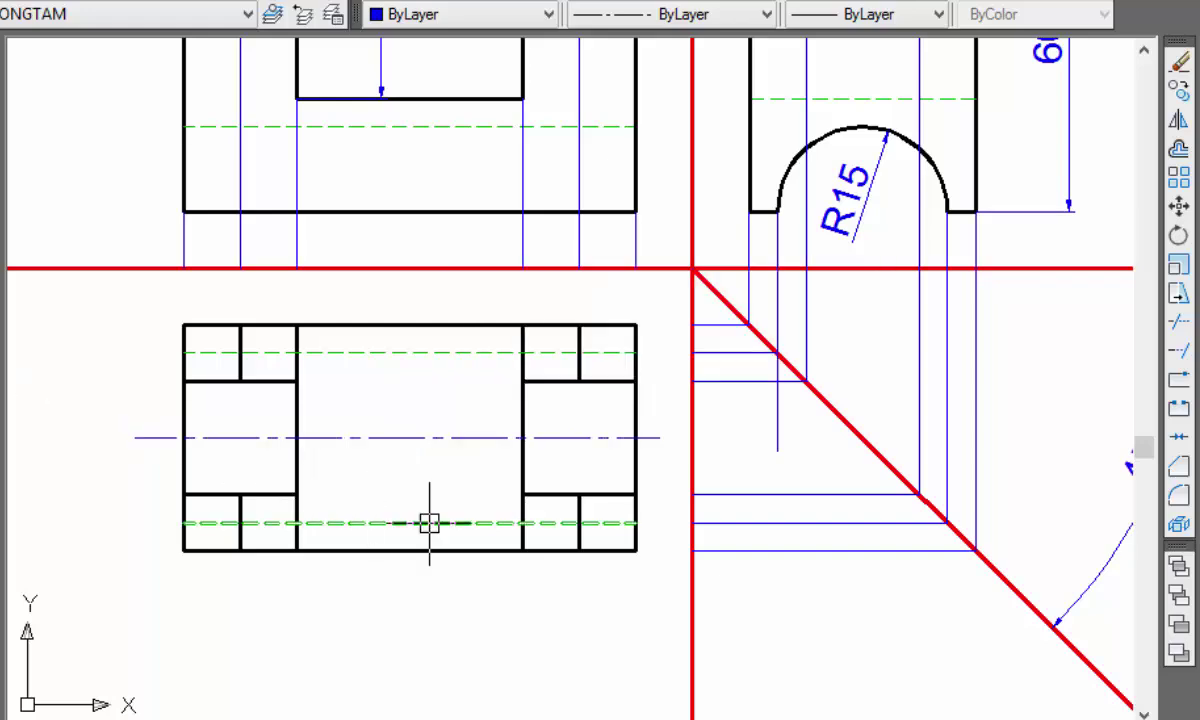
pyautogui.moveTo(420, 472); pyautogui.dragTo(418, 455, button='middle')
pyautogui.scroll(-2, 426, 454)
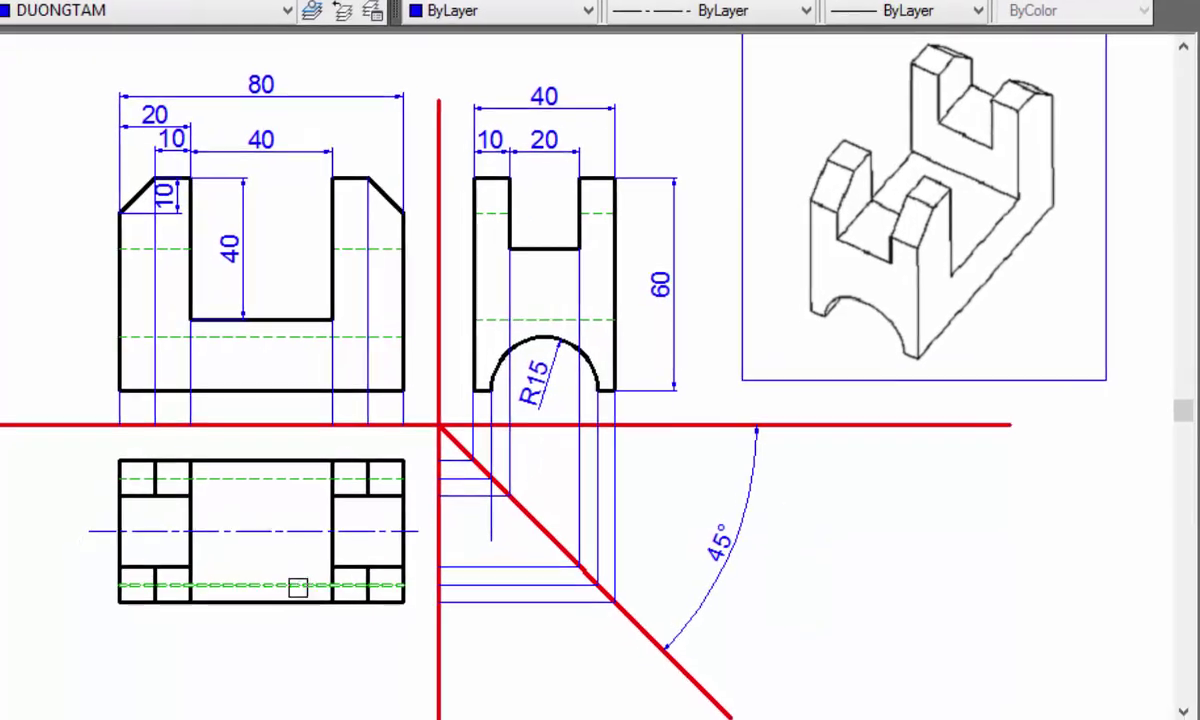
pyautogui.scroll(1, 340, 536)
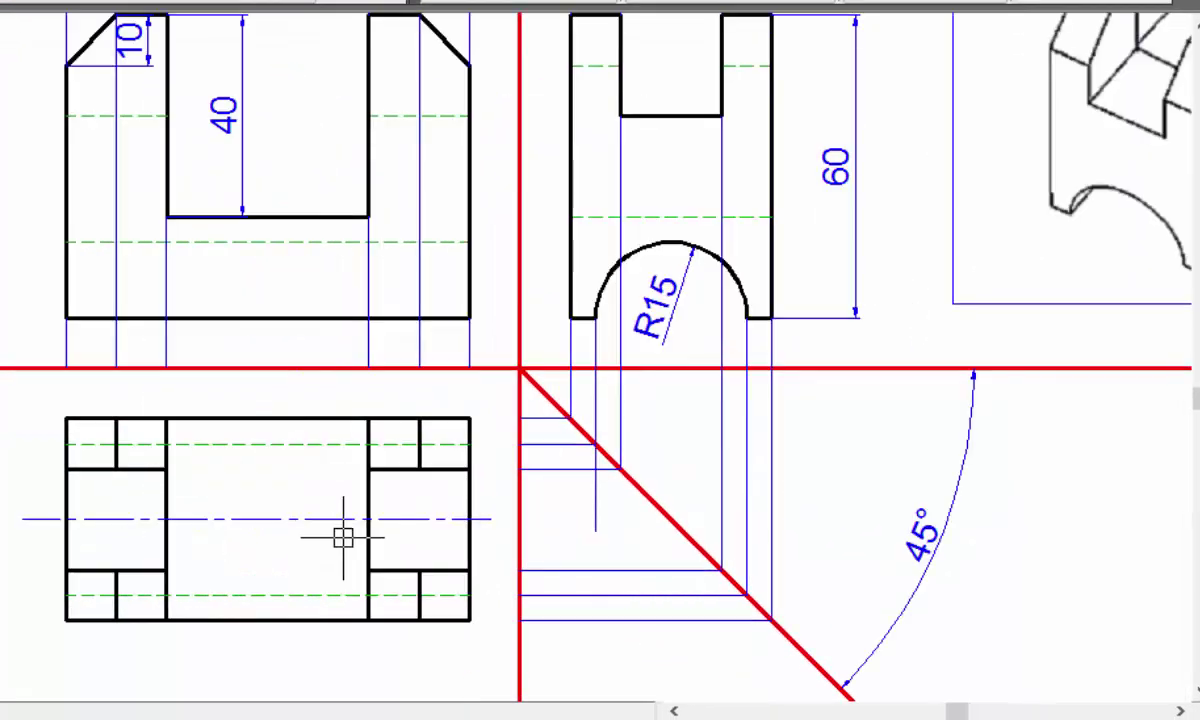
pyautogui.scroll(-1, 316, 552)
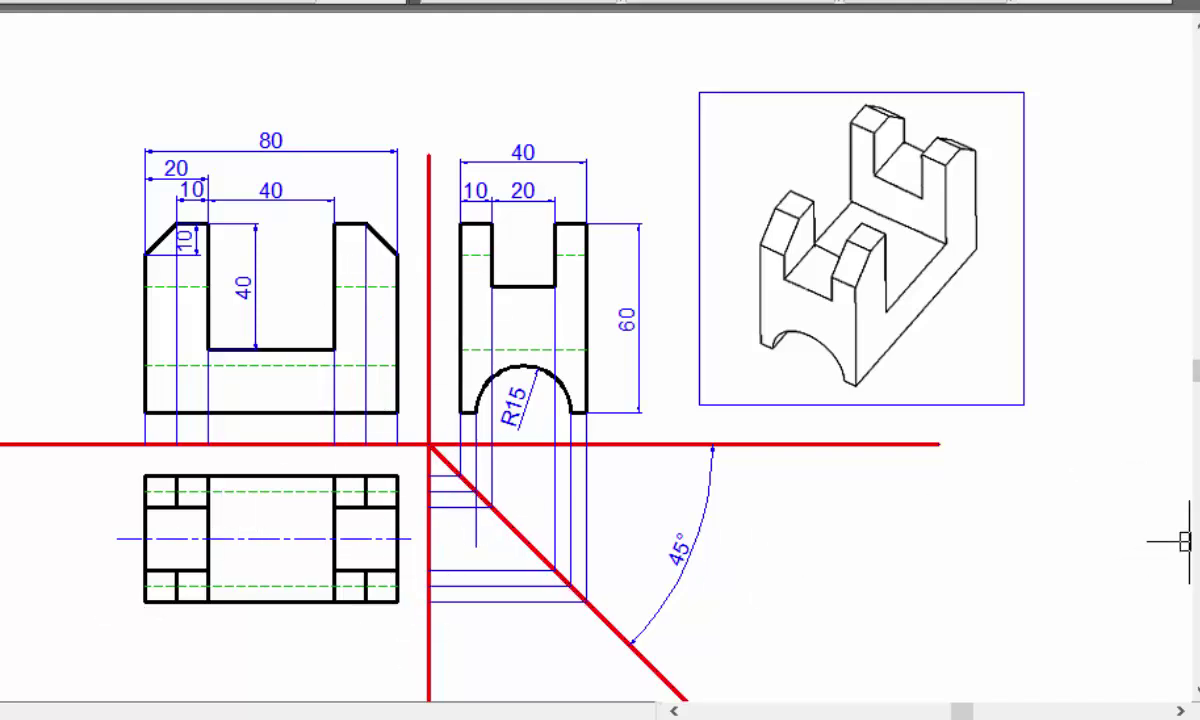
# Trim the vertical projection line's overhang below the red 45° diagonal.
pyautogui.write('tr')
pyautogui.press('Return')
pyautogui.press('Return')
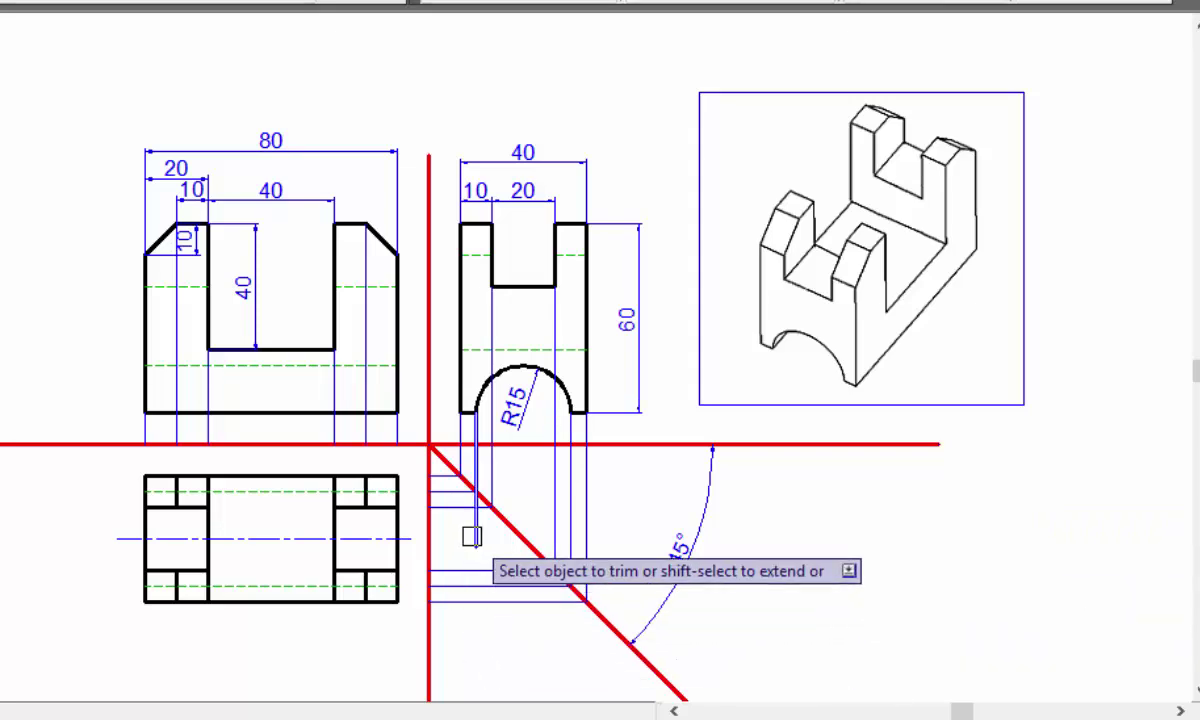
pyautogui.click(471, 537)
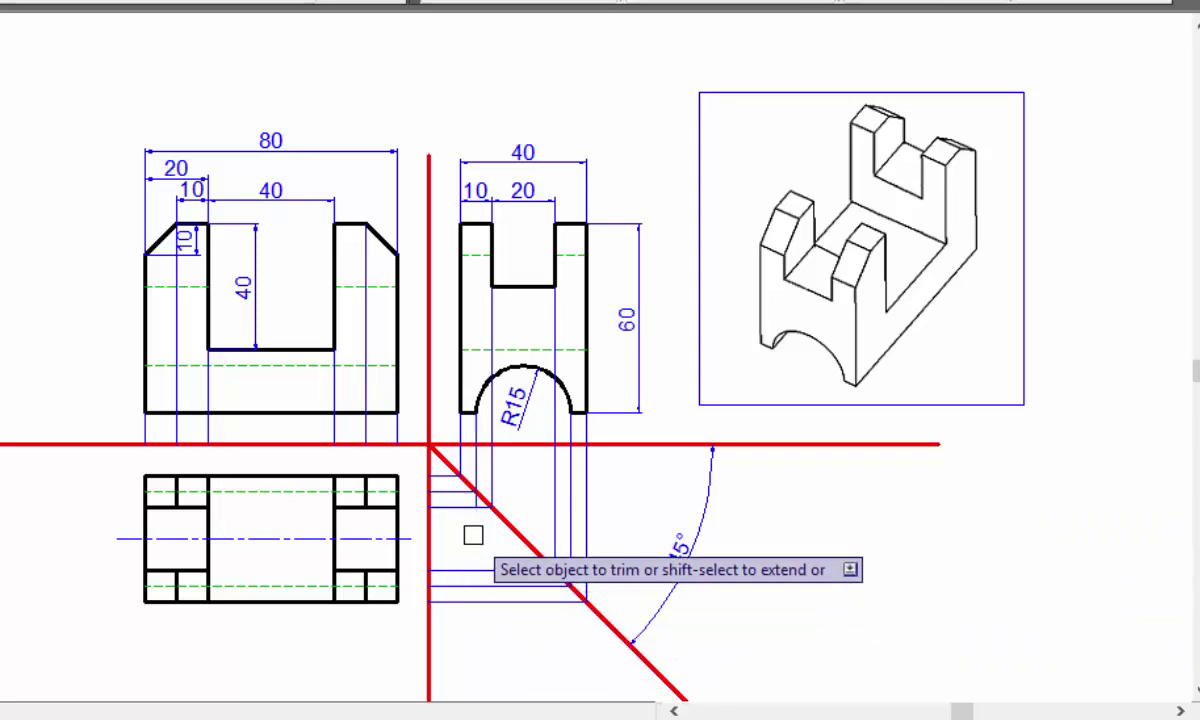
pyautogui.scroll(5, 473, 536)
pyautogui.scroll(2, 474, 528)
pyautogui.scroll(-4, 490, 367)
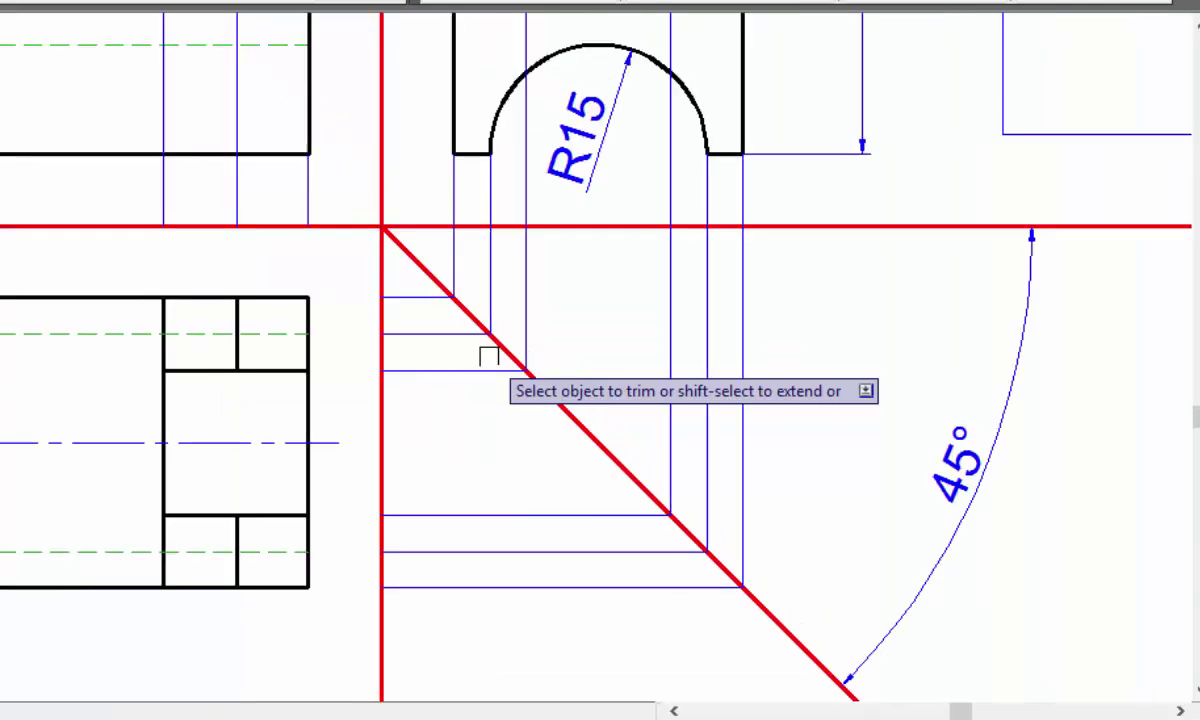
pyautogui.scroll(-4, 489, 357)
pyautogui.scroll(-2, 489, 357)
pyautogui.scroll(-1, 489, 357)
pyautogui.scroll(5, 495, 352)
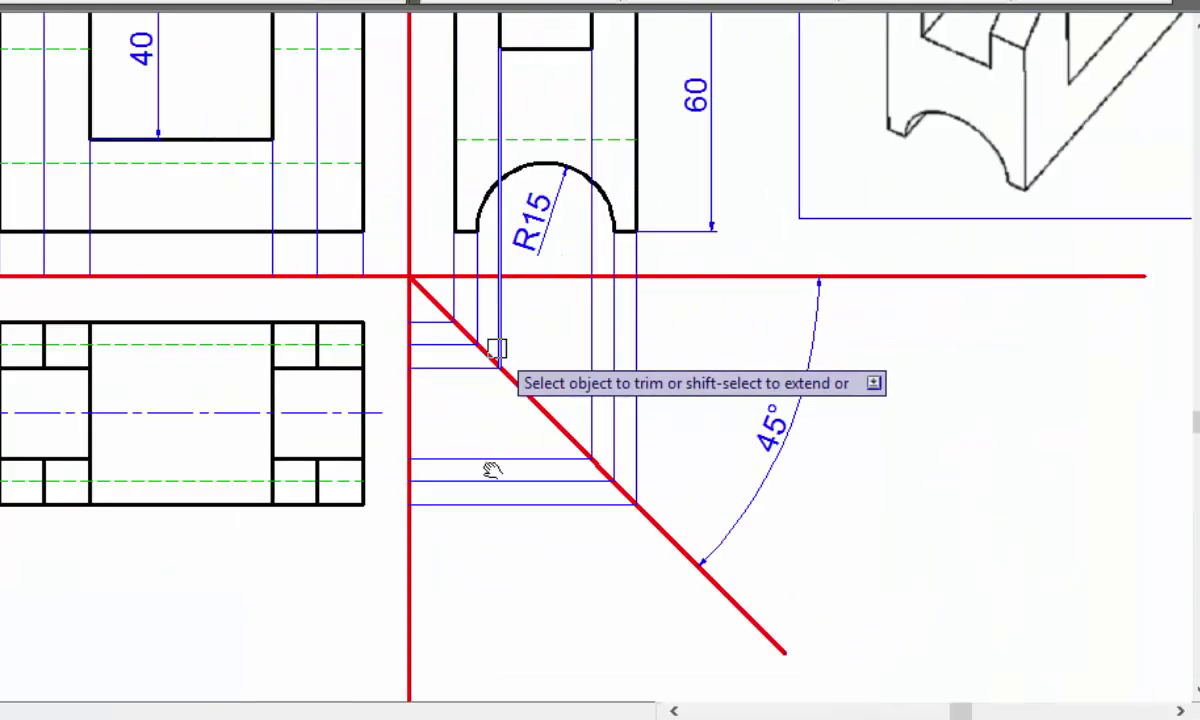
pyautogui.scroll(-3, 490, 458)
pyautogui.scroll(-3, 490, 458)
pyautogui.rightClick(996, 503)
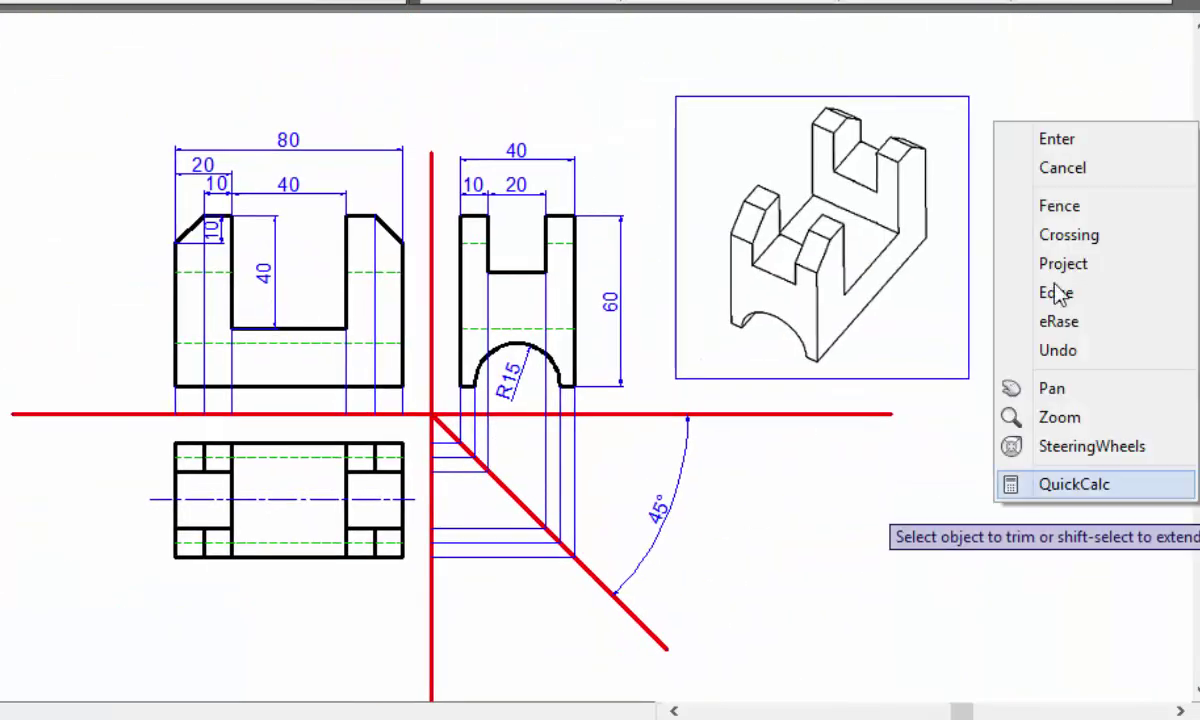
pyautogui.click(1058, 139)
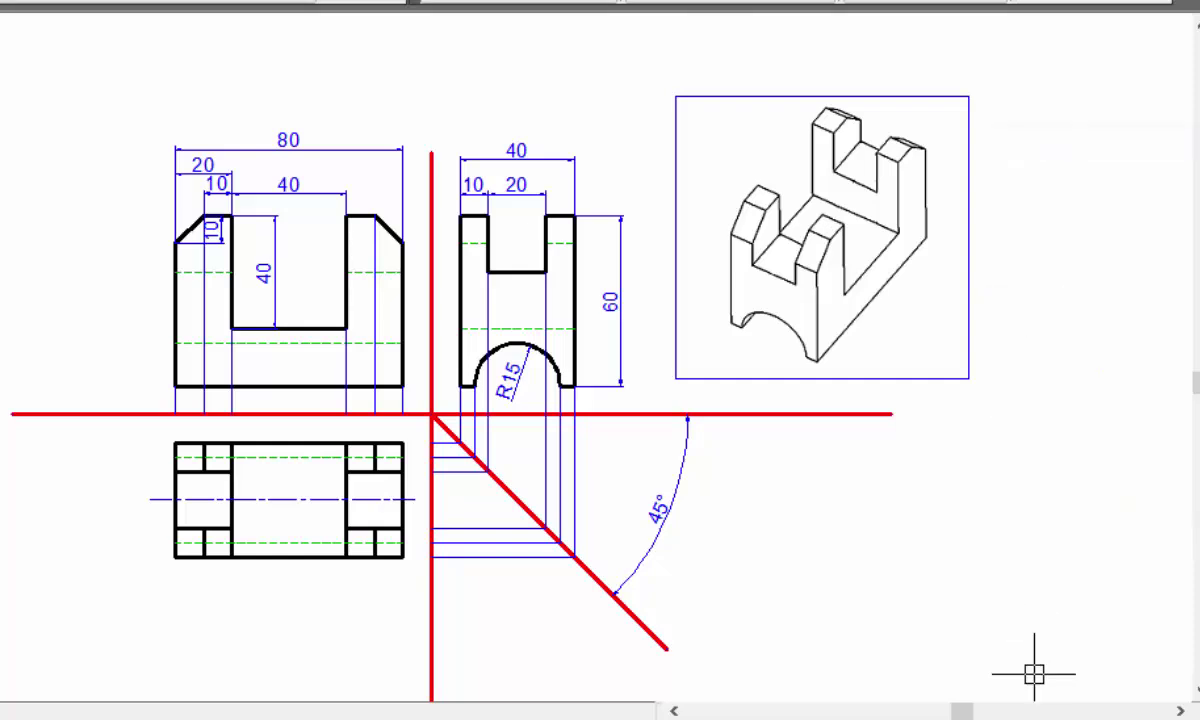